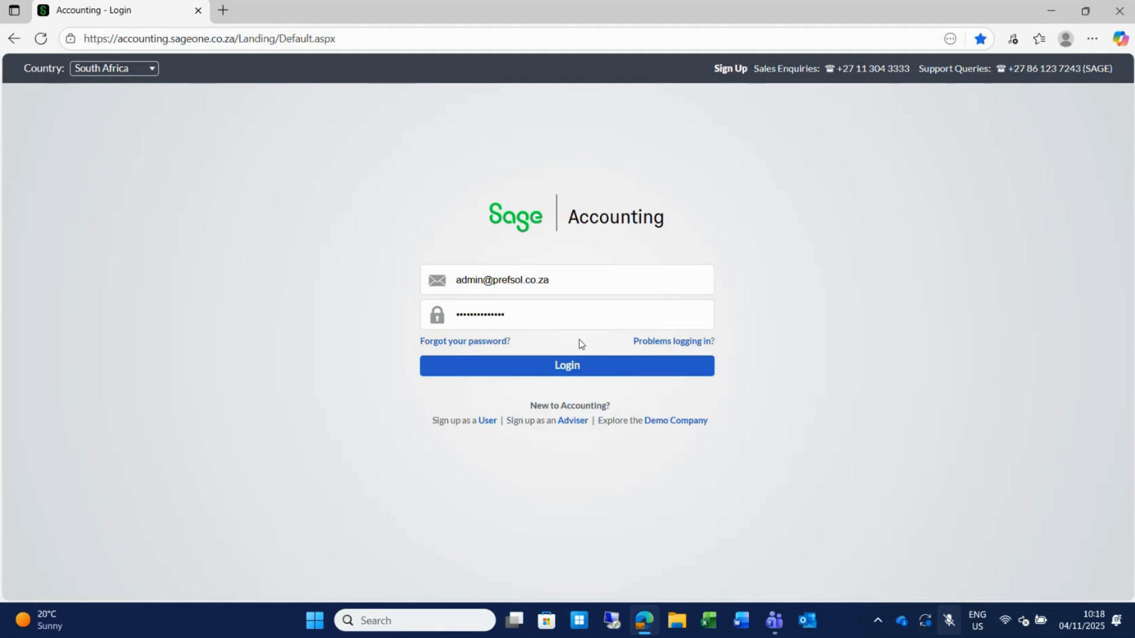
Sign in with the filled-in credentials to reach the Test Company Workspace.
click(569, 369)
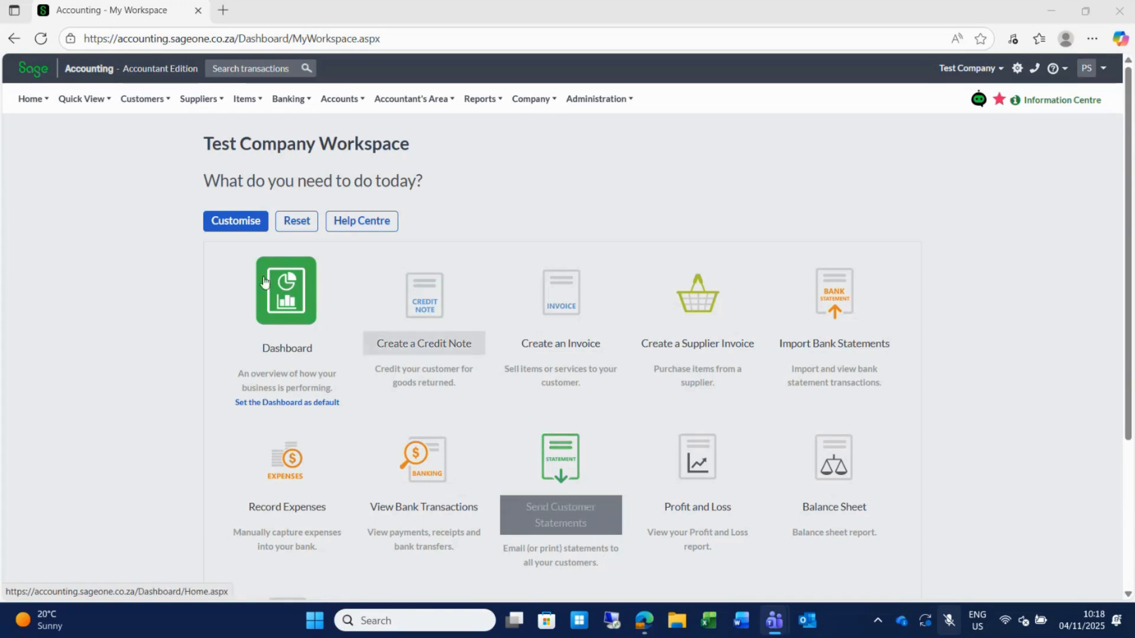
click(142, 100)
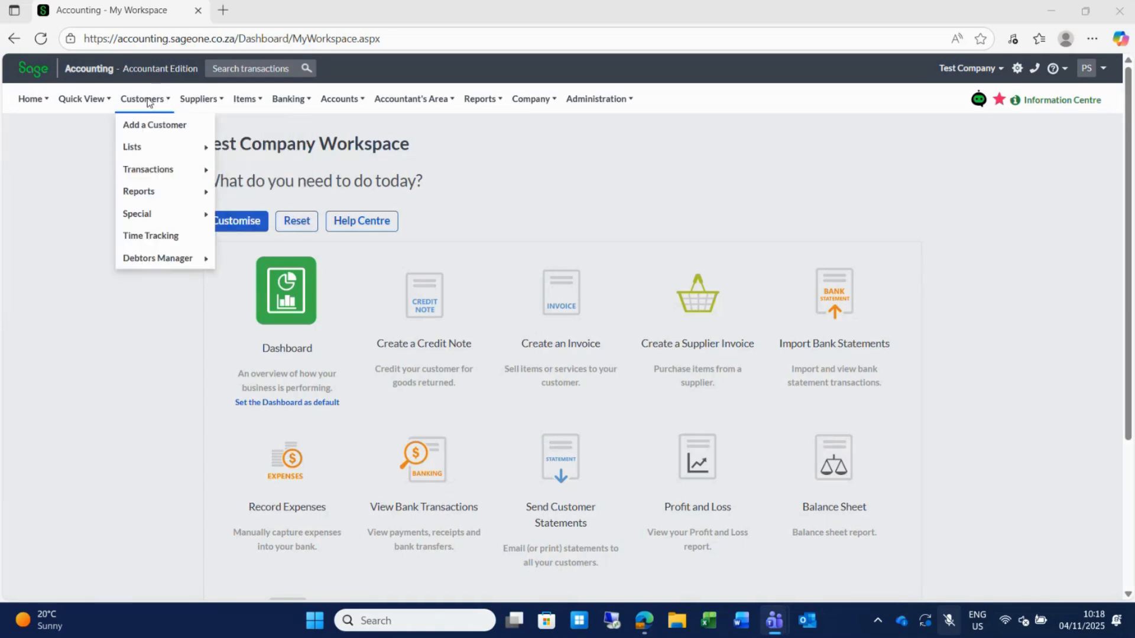
mouse_move(292, 103)
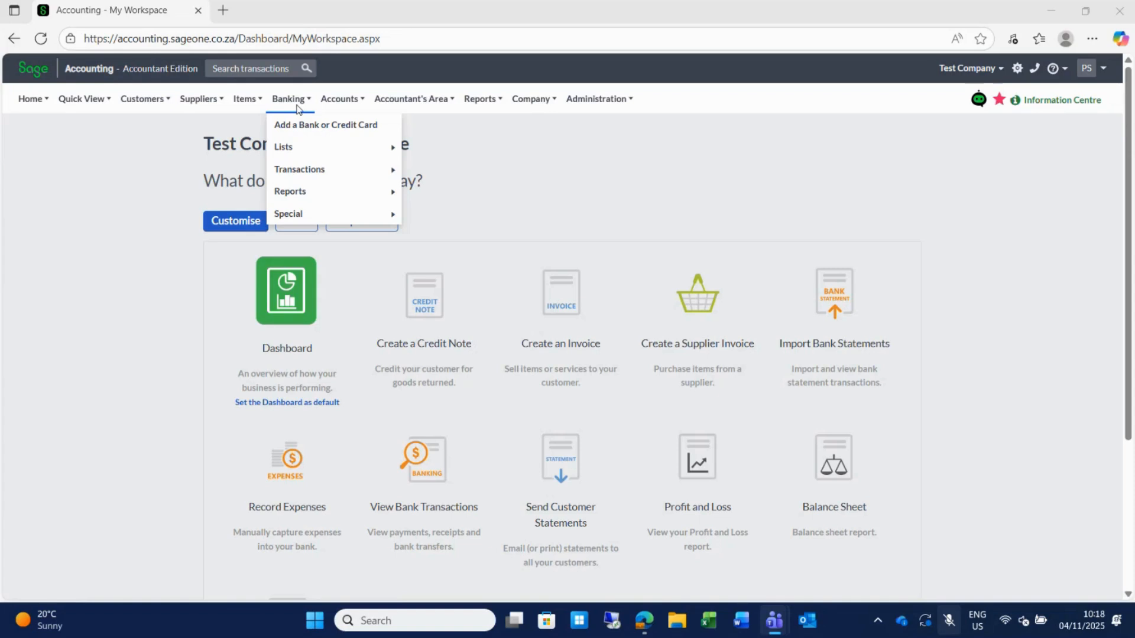
mouse_move(148, 103)
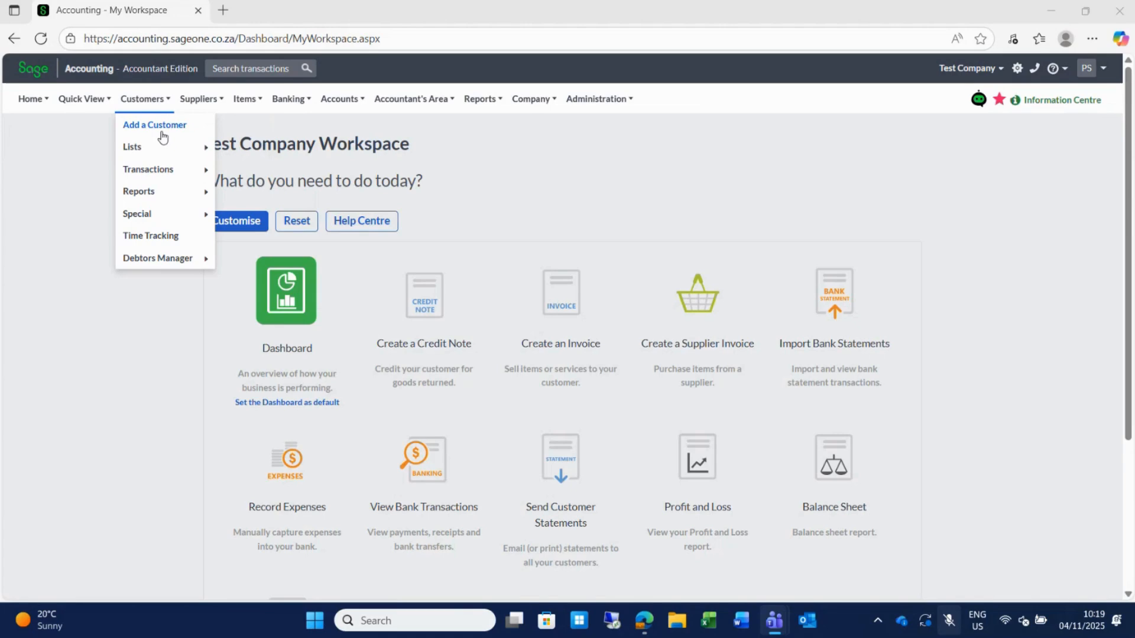
mouse_move(155, 170)
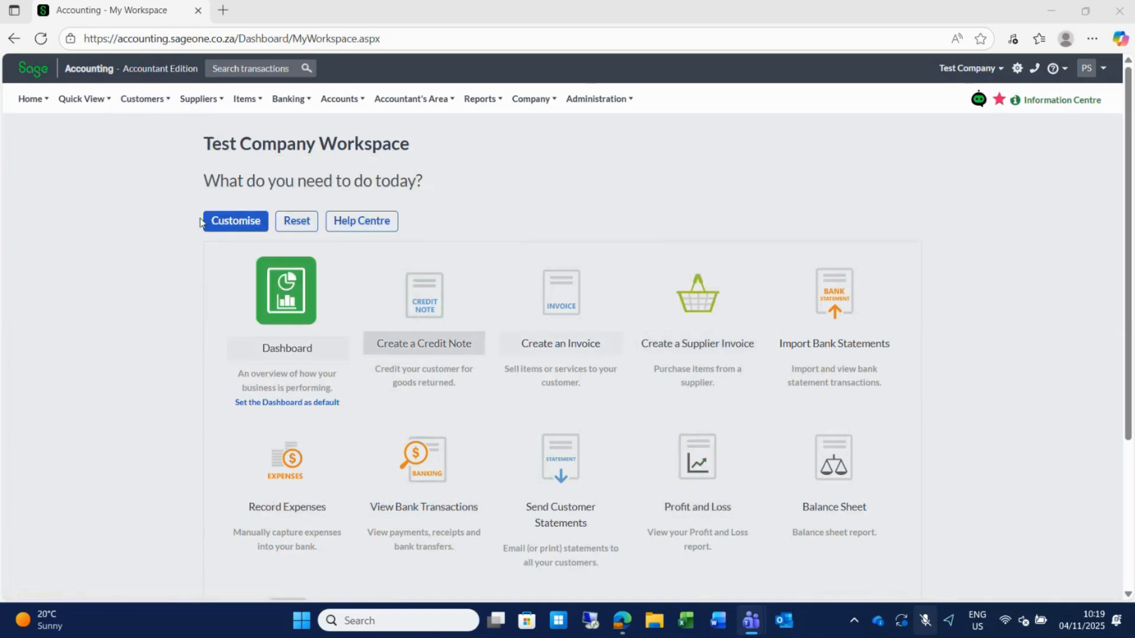
mouse_move(24, 101)
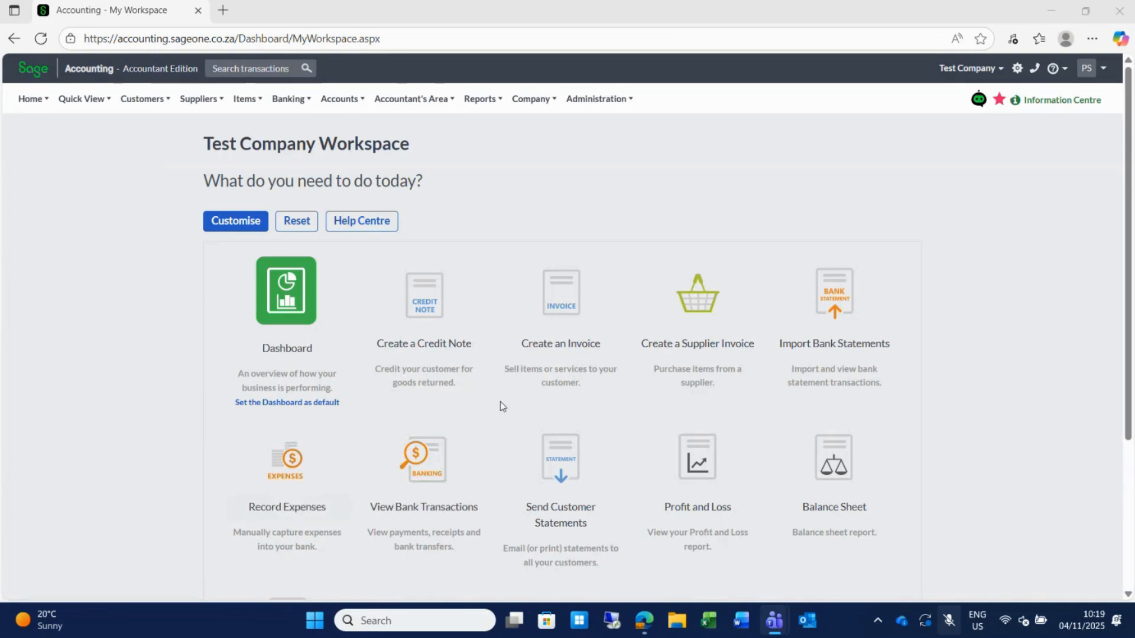
Remove the Import Bank Statements shortcut, move Create an Invoice to the second slot, and save the layout.
click(215, 226)
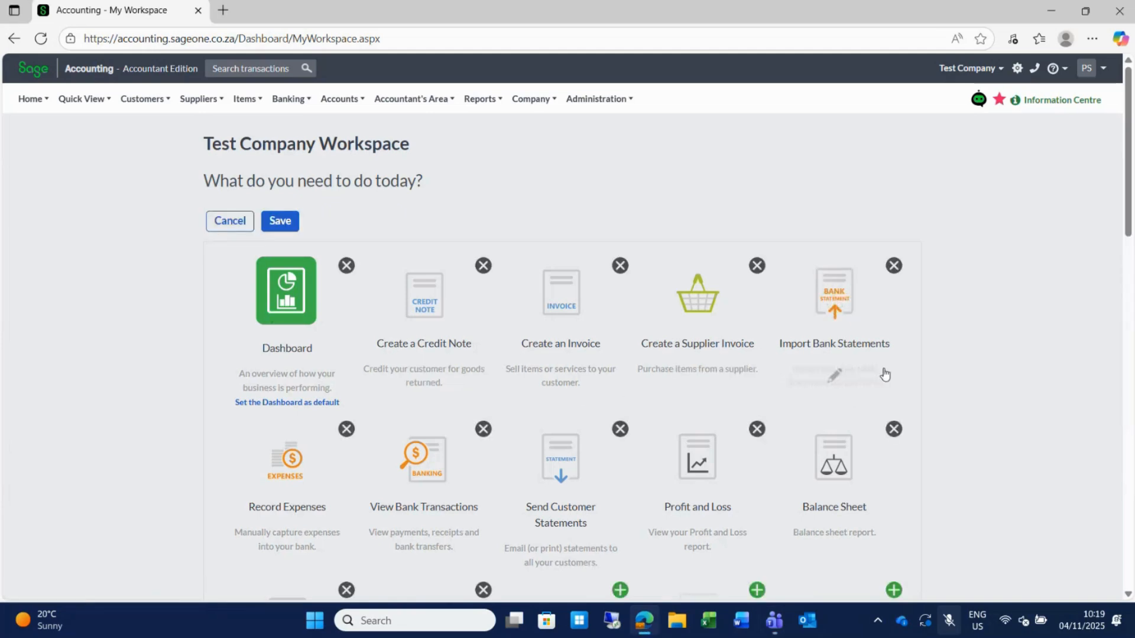
click(893, 267)
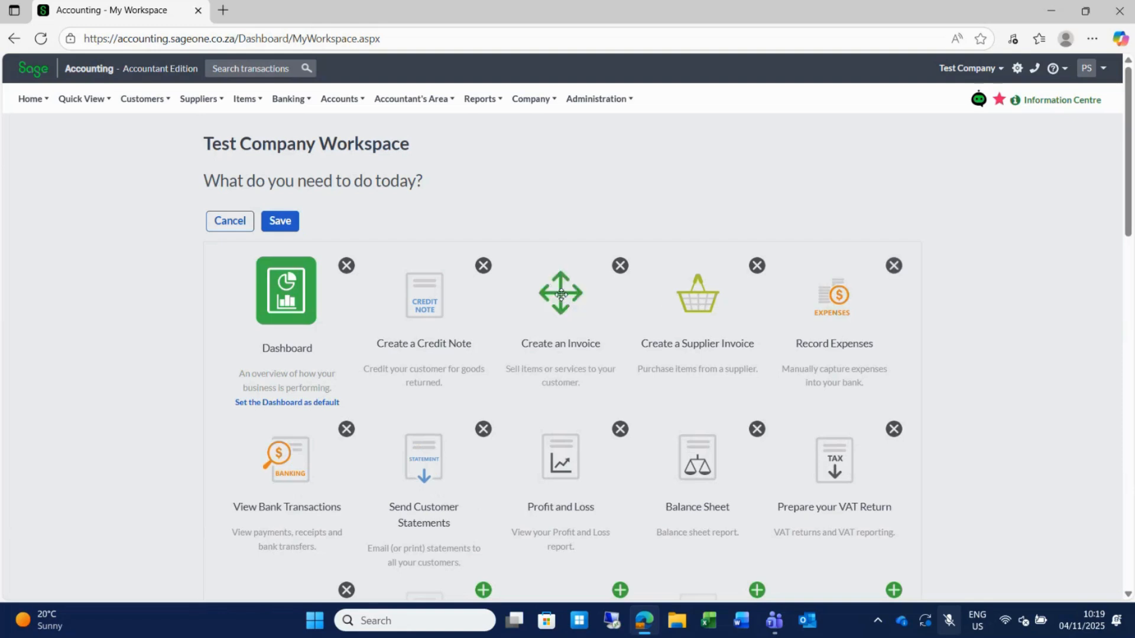
drag(561, 293, 438, 293)
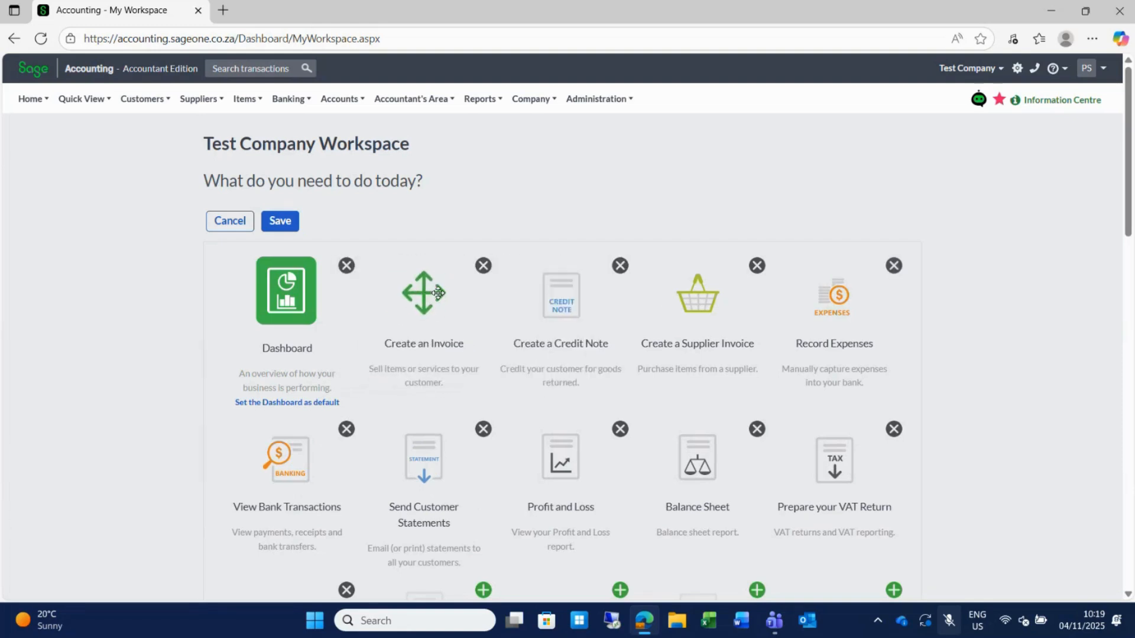
click(285, 227)
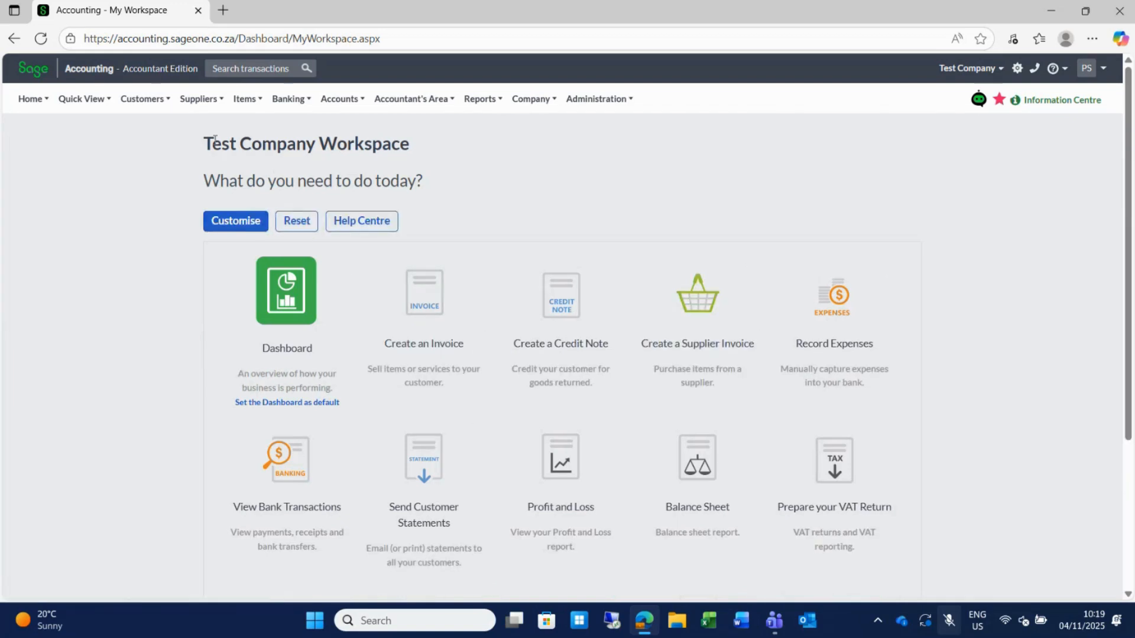
click(153, 101)
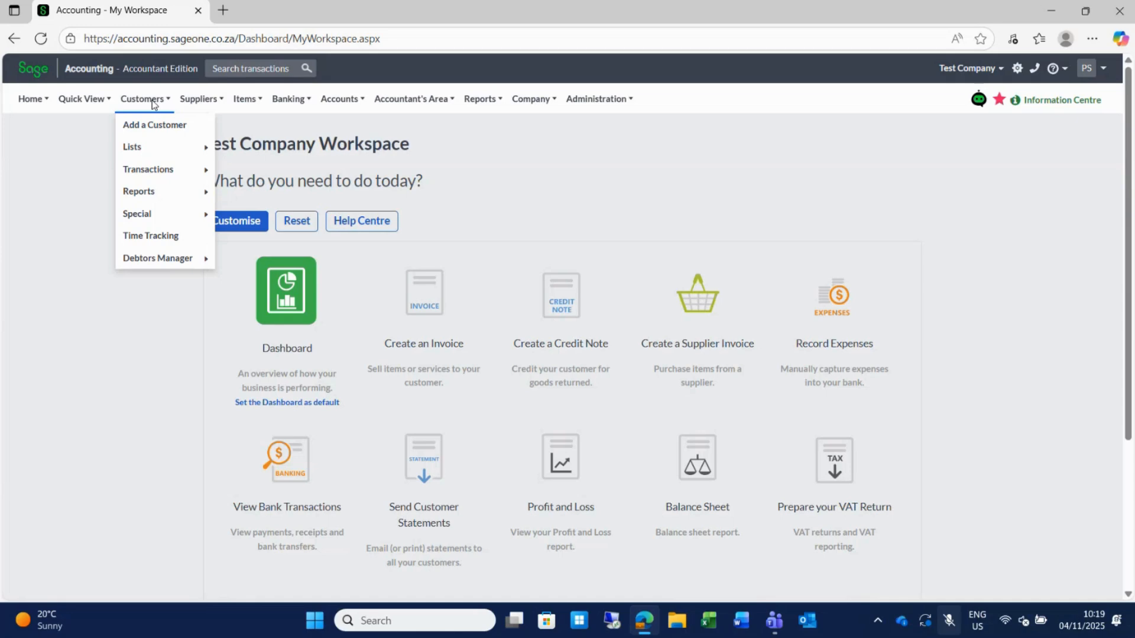
Browse the Items, Customers and Banking menus in the navigation bar.
mouse_move(246, 102)
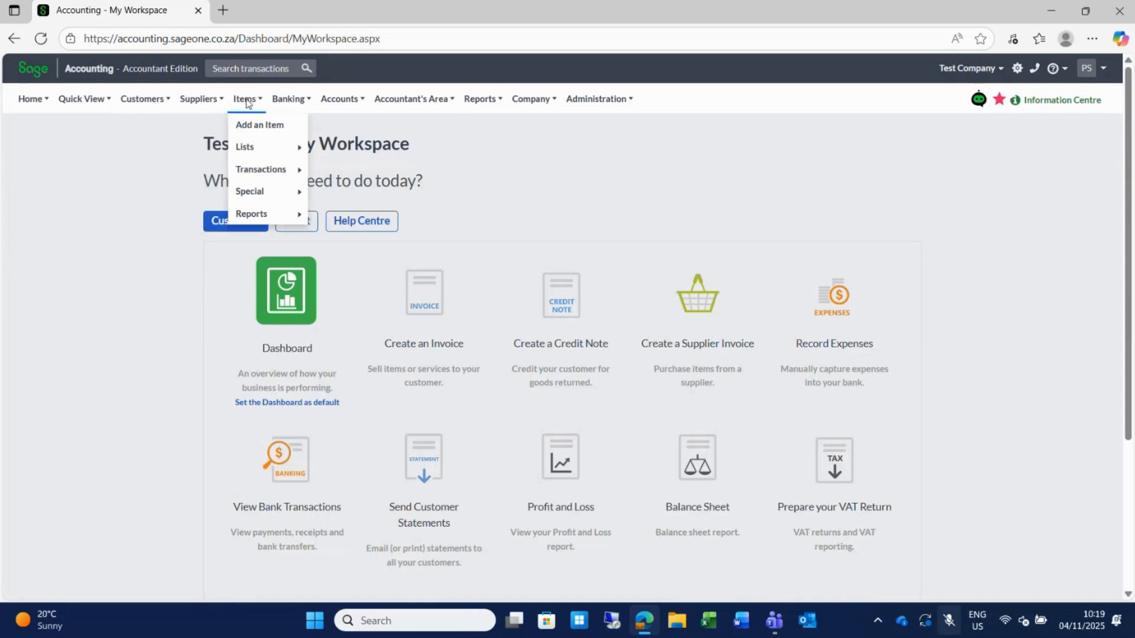
mouse_move(140, 104)
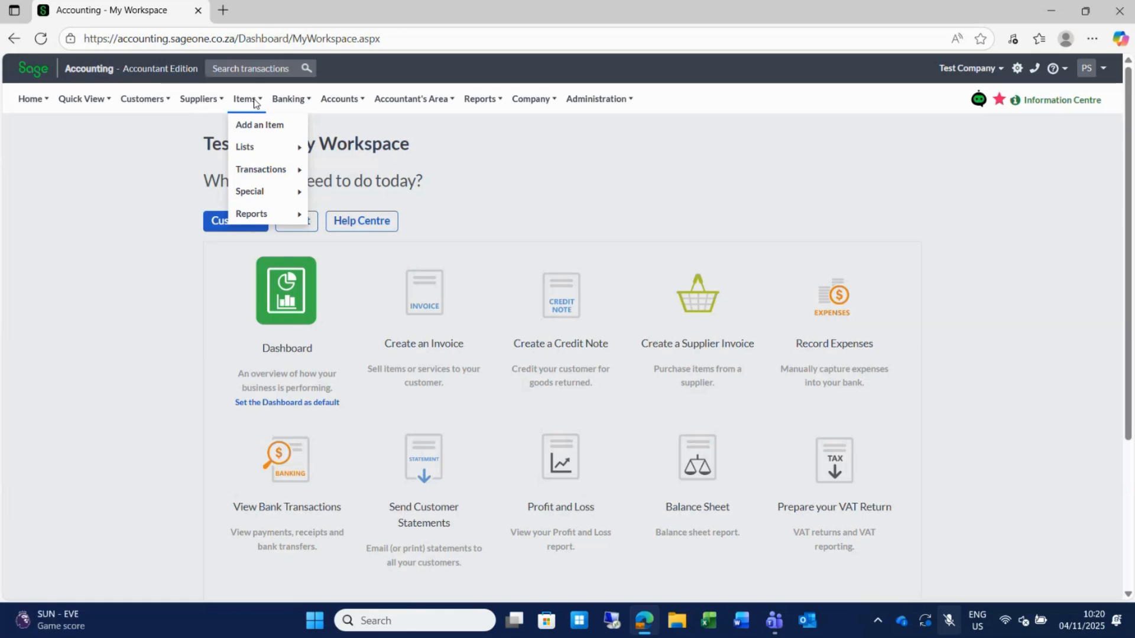
mouse_move(290, 105)
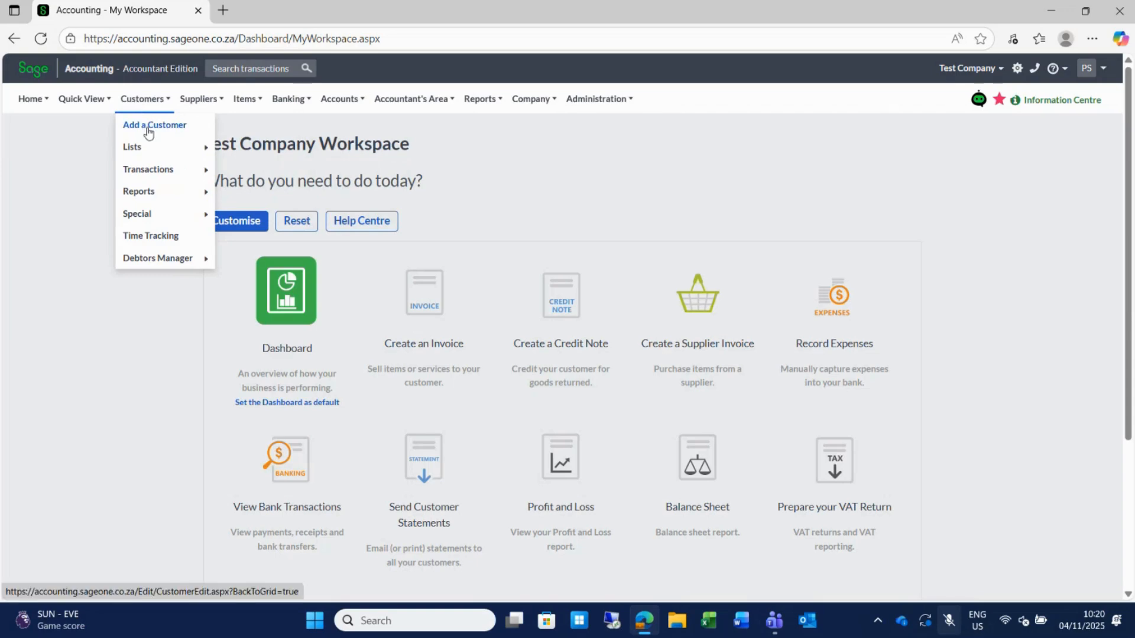
Preview the Customers submenus Lists, Transactions, Reports and Special, ending on Special.
mouse_move(162, 154)
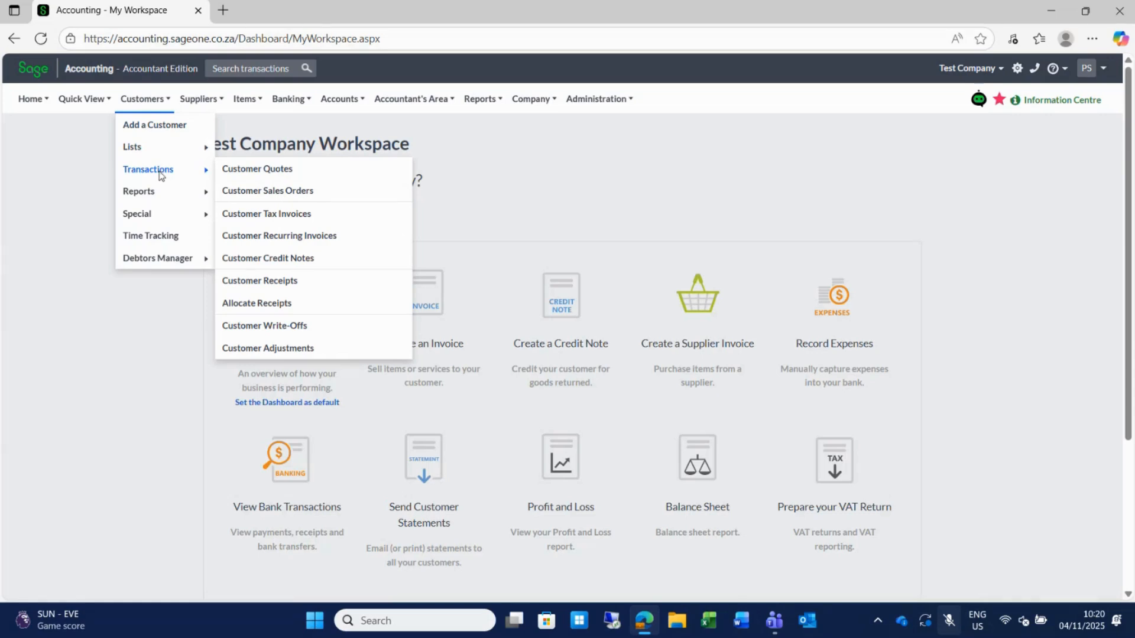
mouse_move(157, 194)
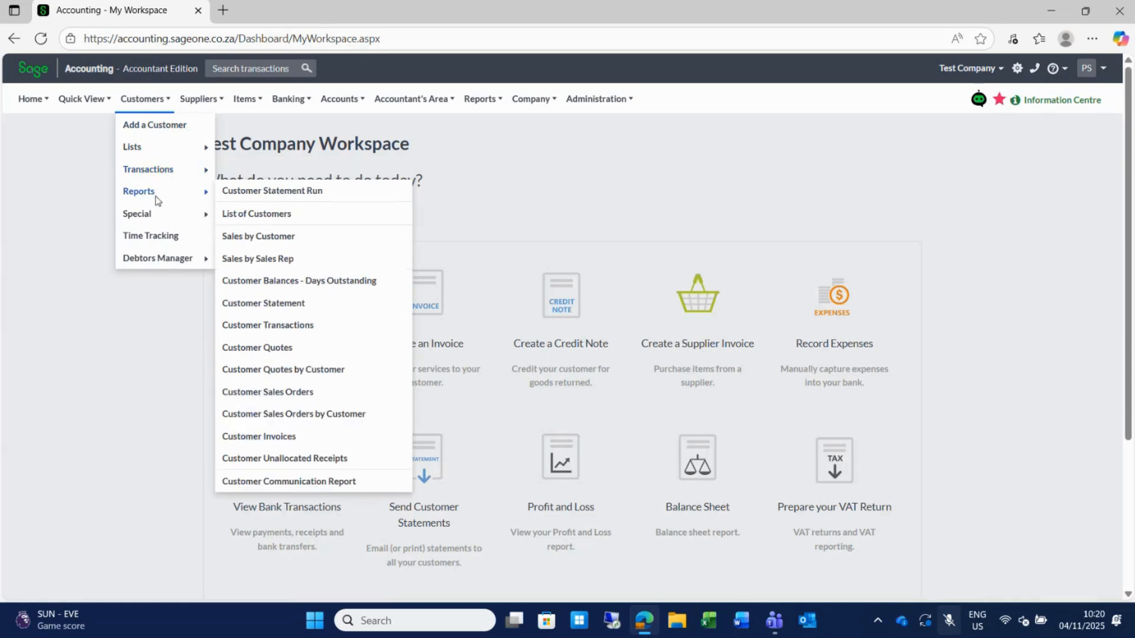
mouse_move(158, 218)
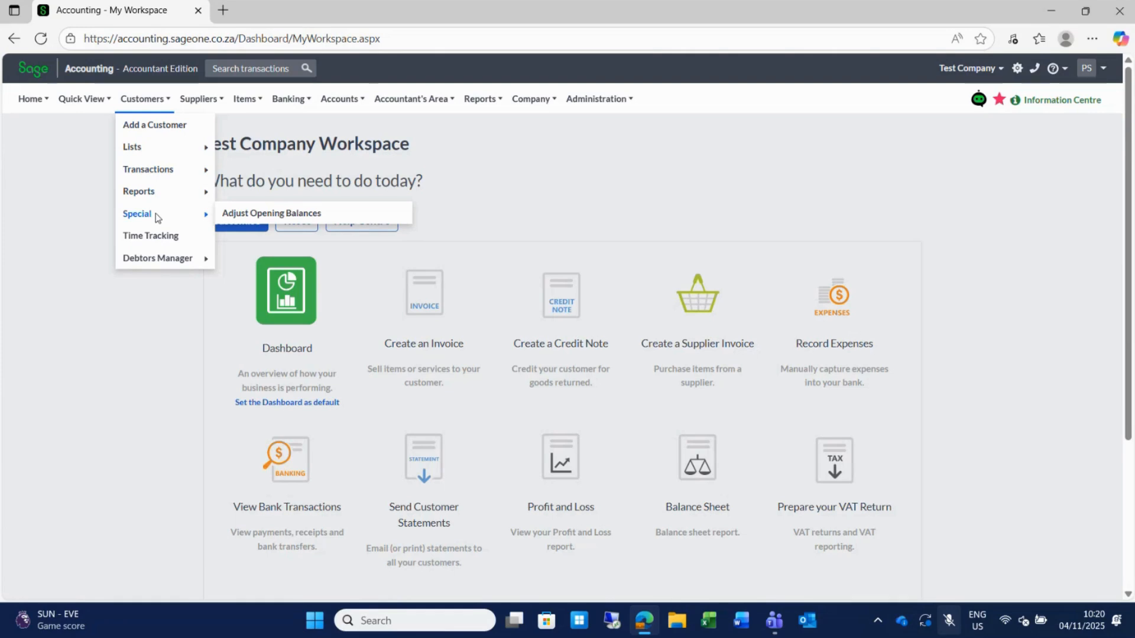
mouse_move(185, 262)
Browse the Suppliers, Banking and Accounts menus, then bring up Customers > Lists.
mouse_move(189, 103)
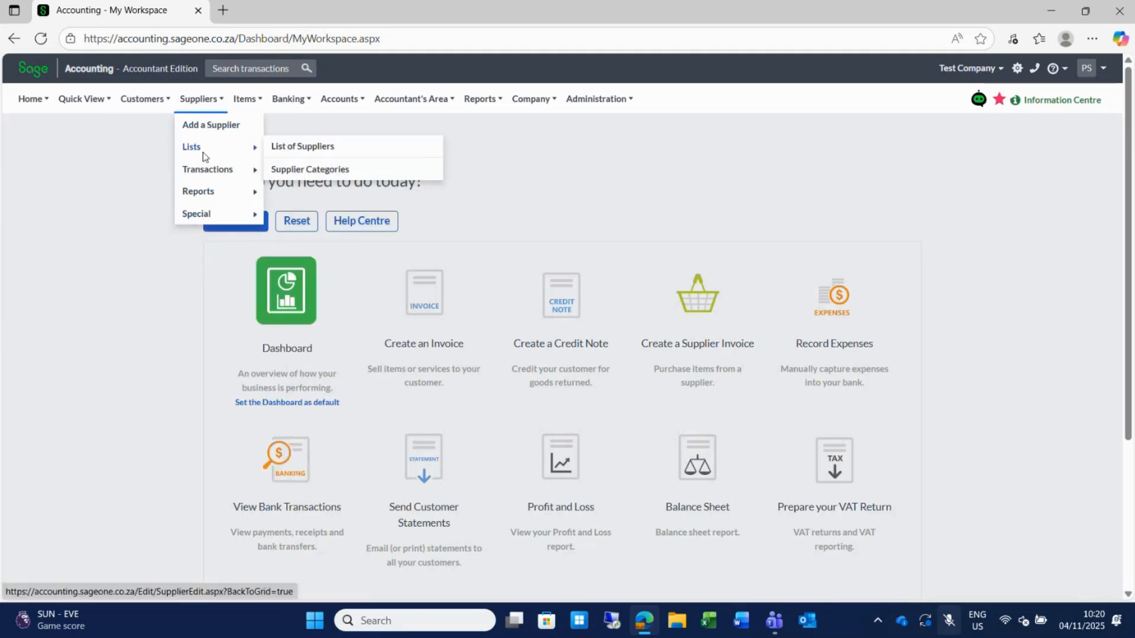
mouse_move(216, 213)
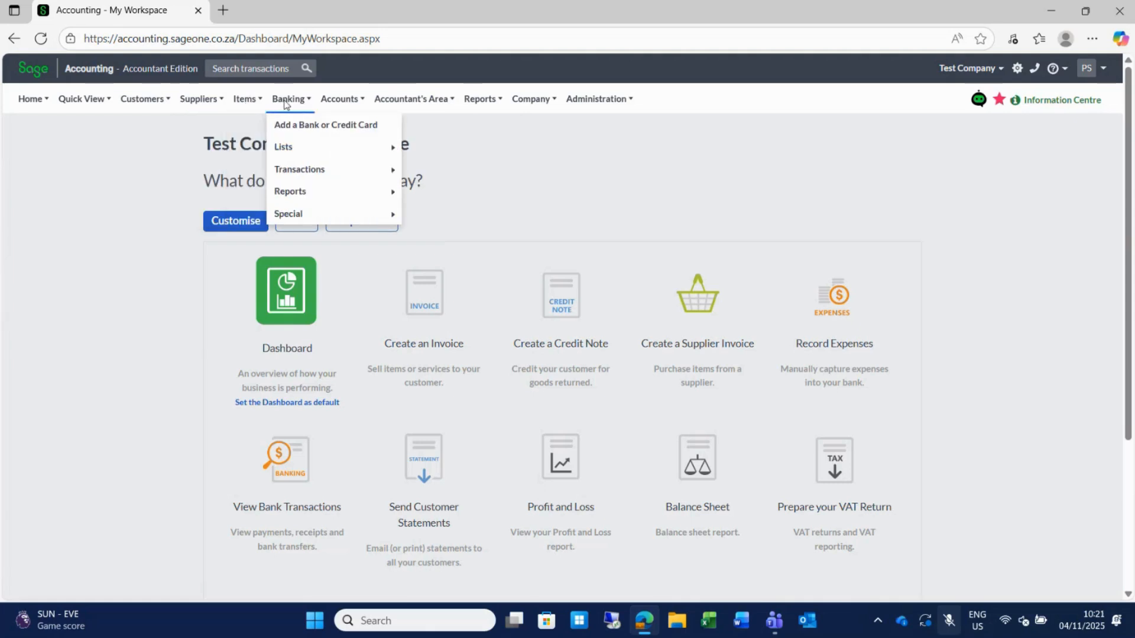
mouse_move(299, 215)
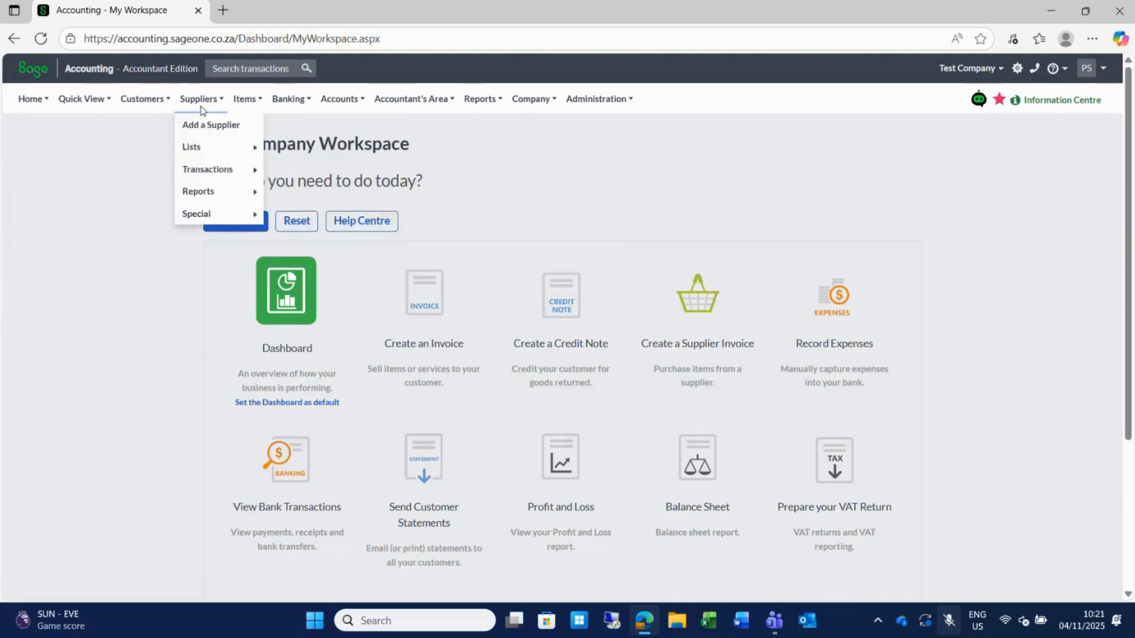
mouse_move(334, 106)
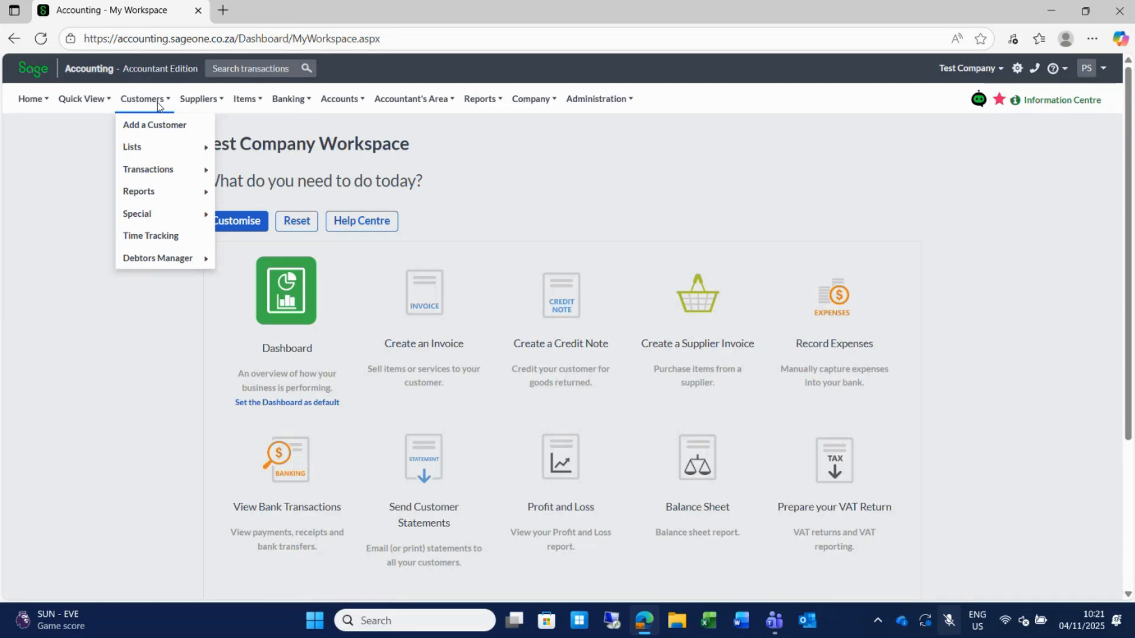
mouse_move(156, 146)
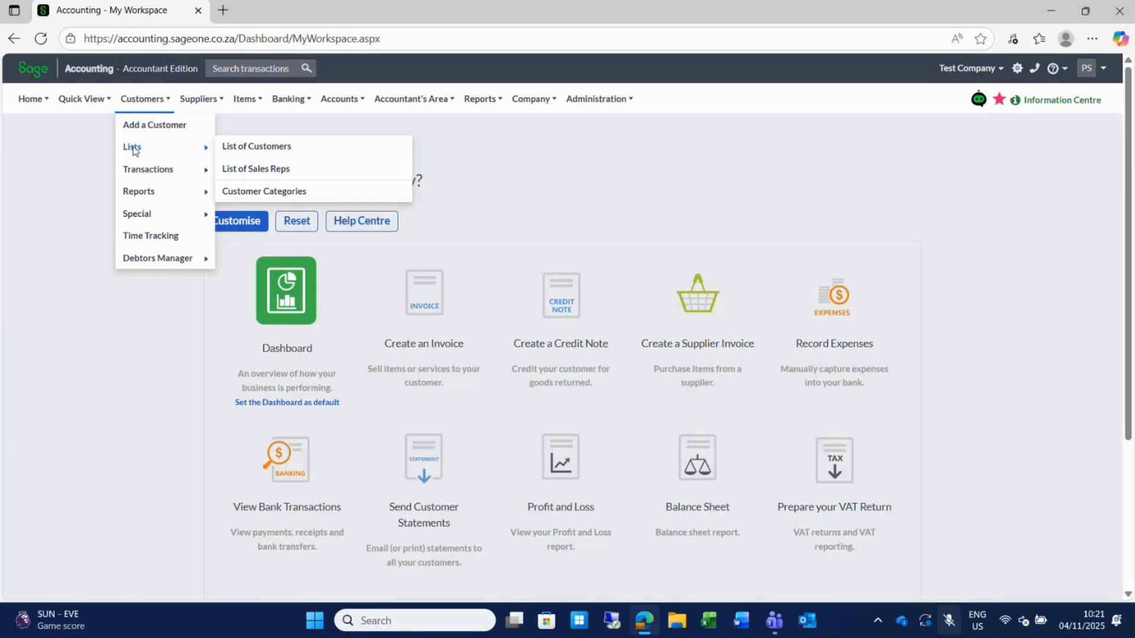
Open the List of Customers, then the List of Suppliers showing Suppliers 1–3 with balances.
click(268, 148)
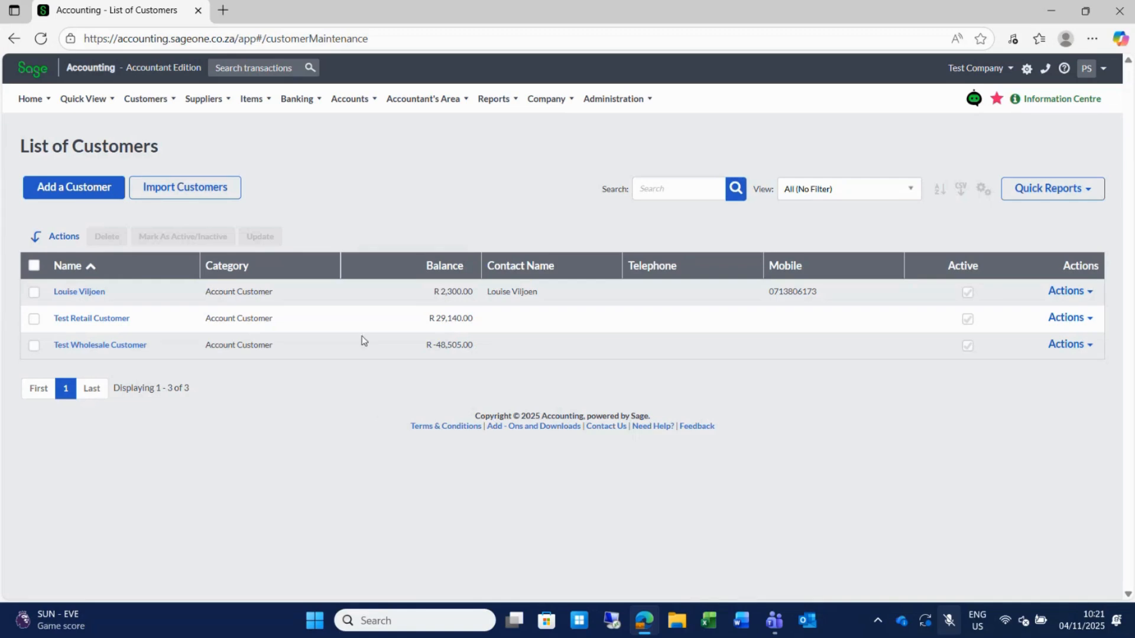
click(208, 99)
mouse_move(231, 153)
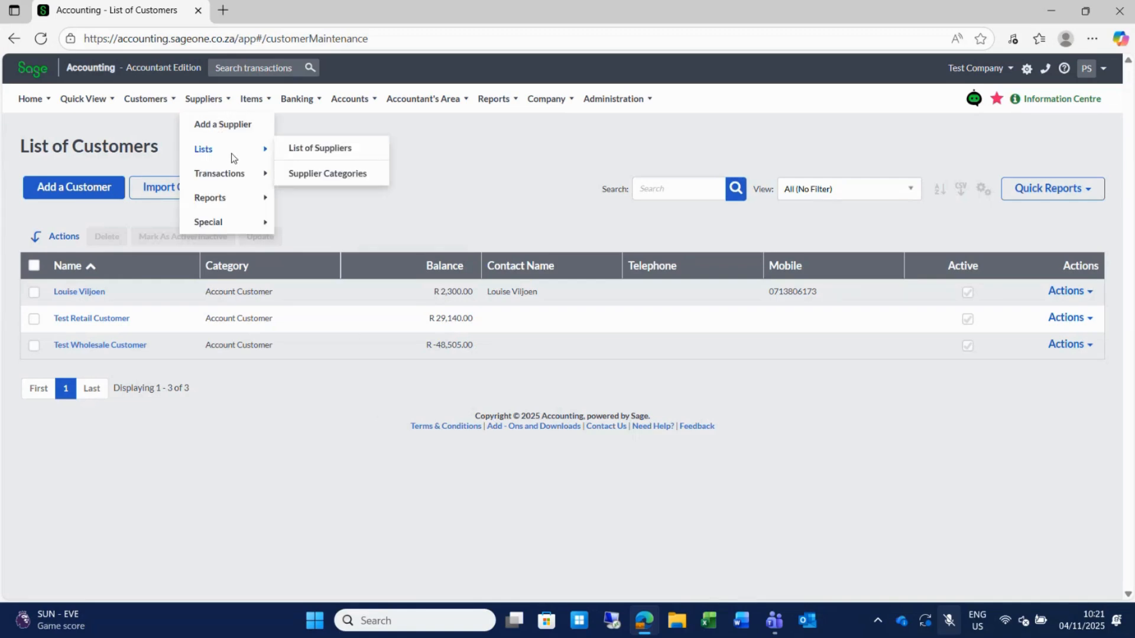
click(327, 152)
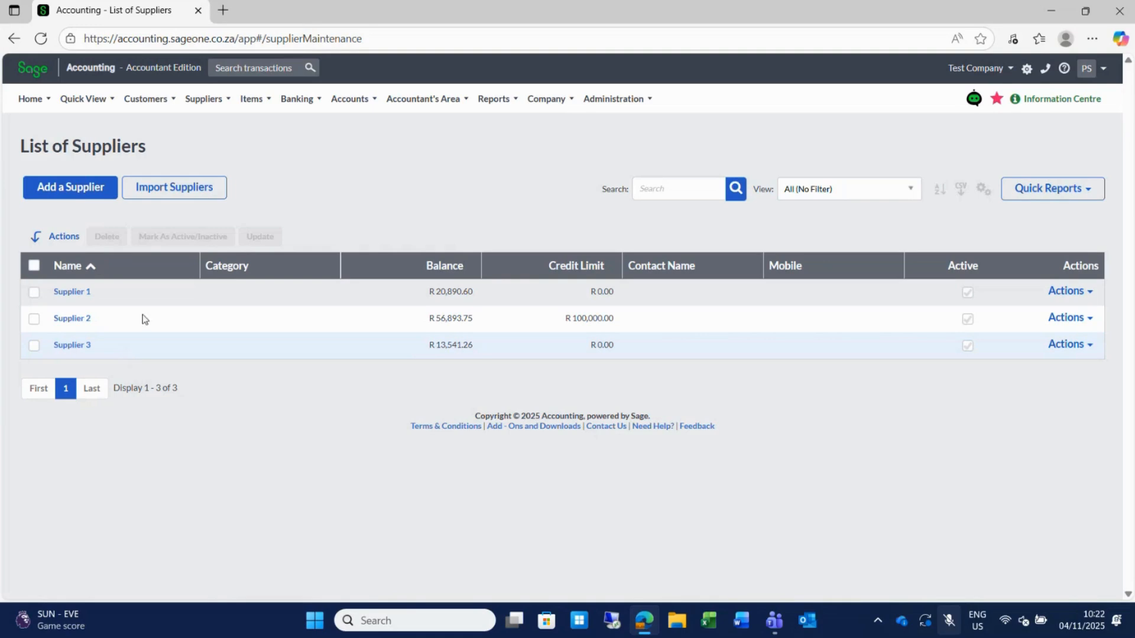
Go to Customers > Lists > List of Customers to show all three customers.
click(146, 99)
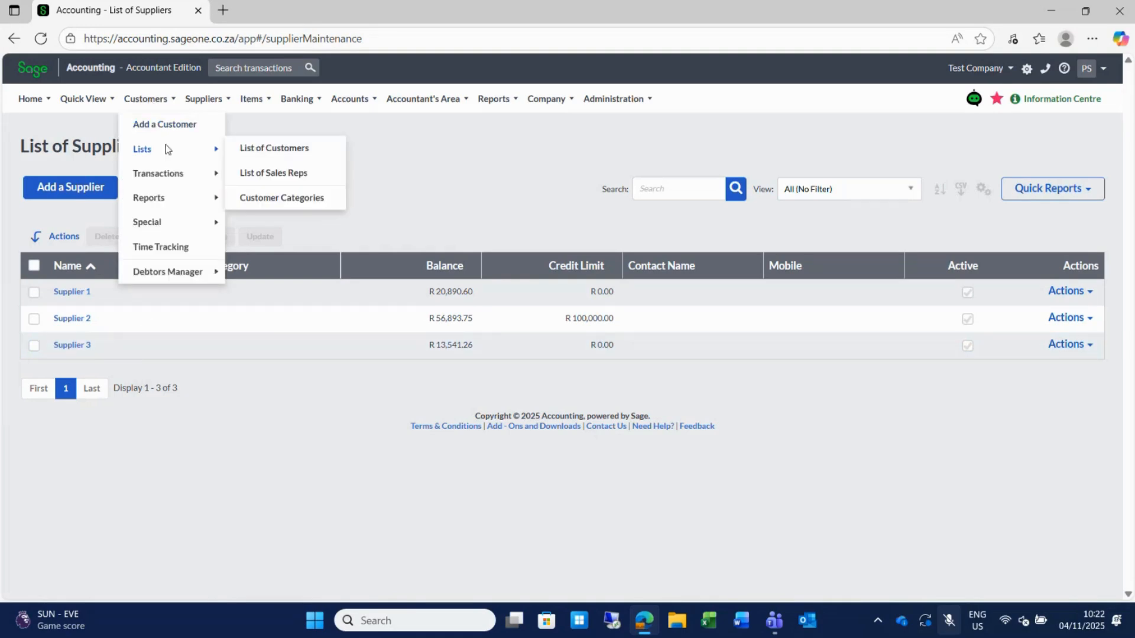
click(266, 151)
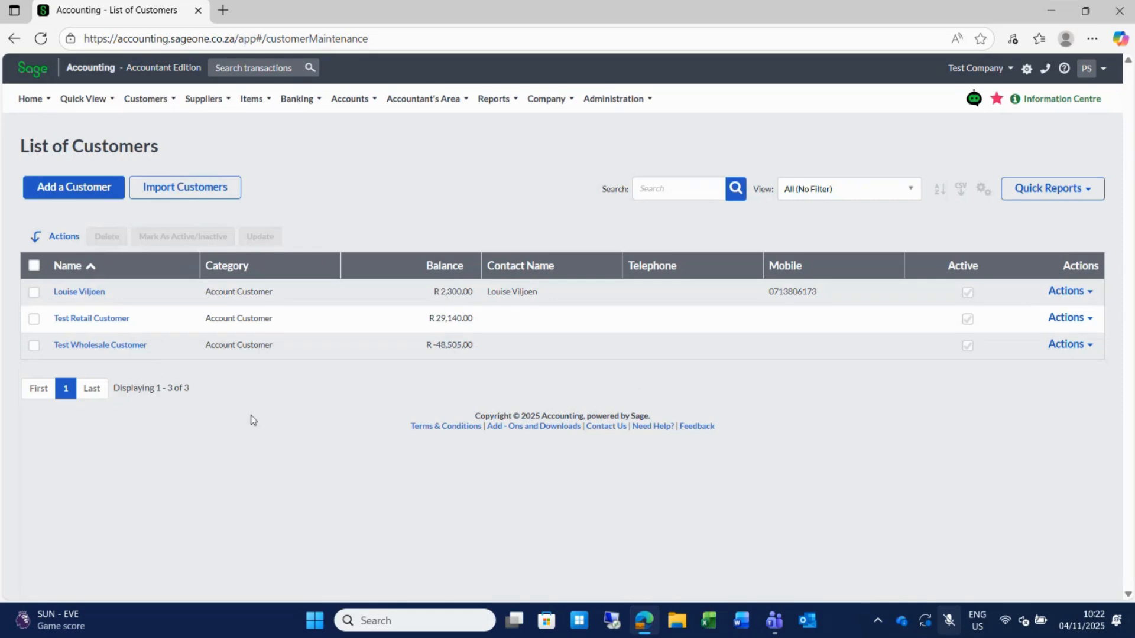
Open the first customer's Edit Customer page and review the Category options without changing them.
click(75, 295)
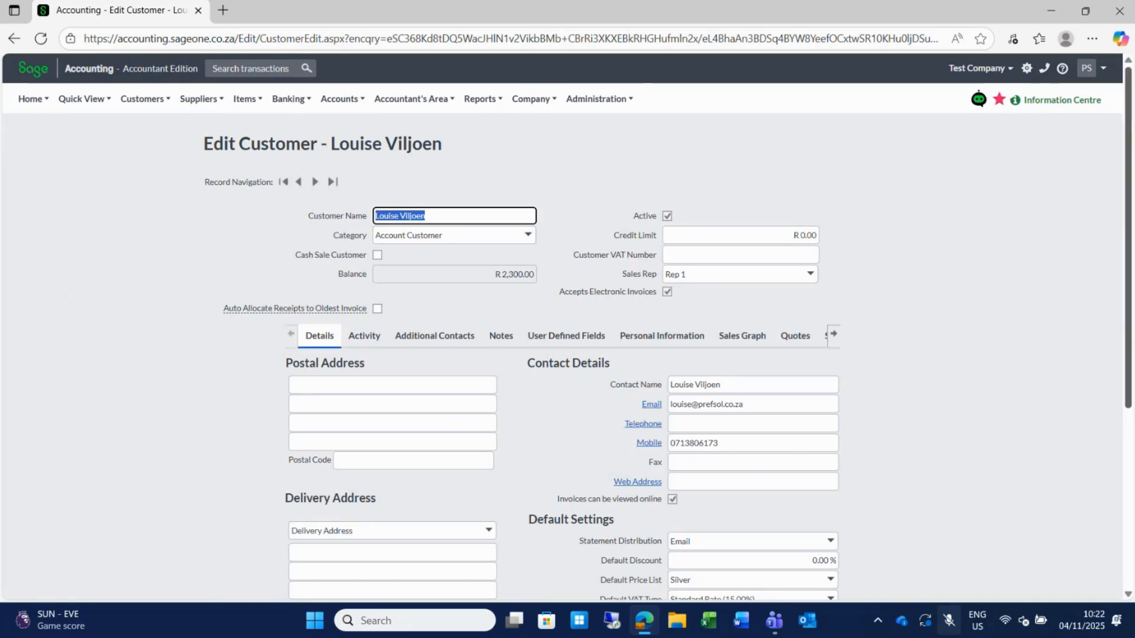
scroll(1125, 233, down, 5)
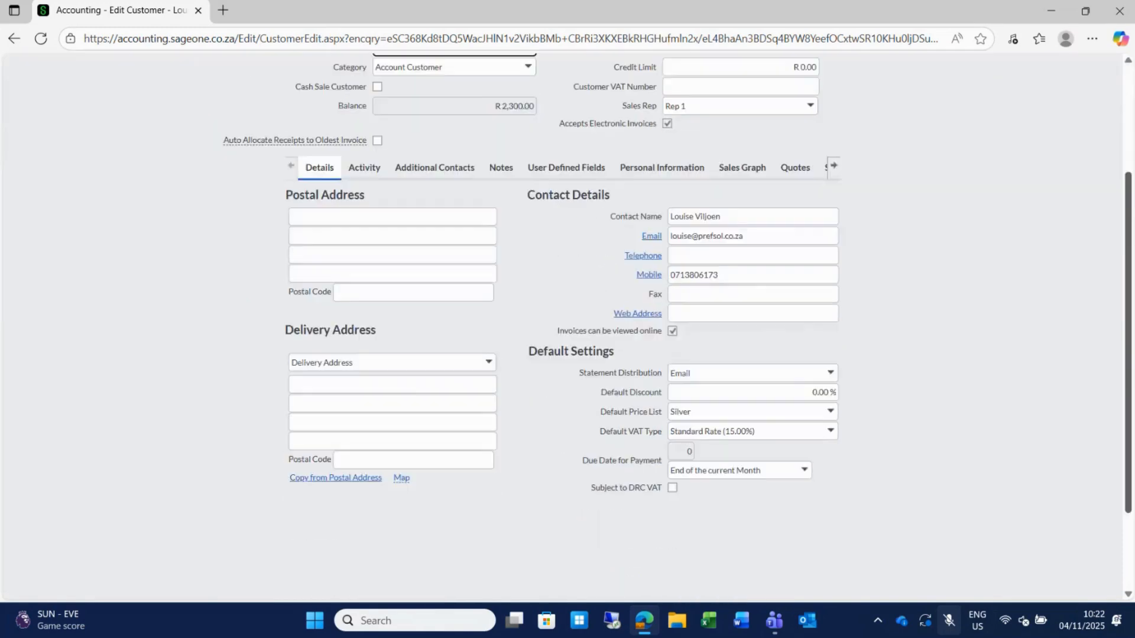
scroll(1132, 233, up, 5)
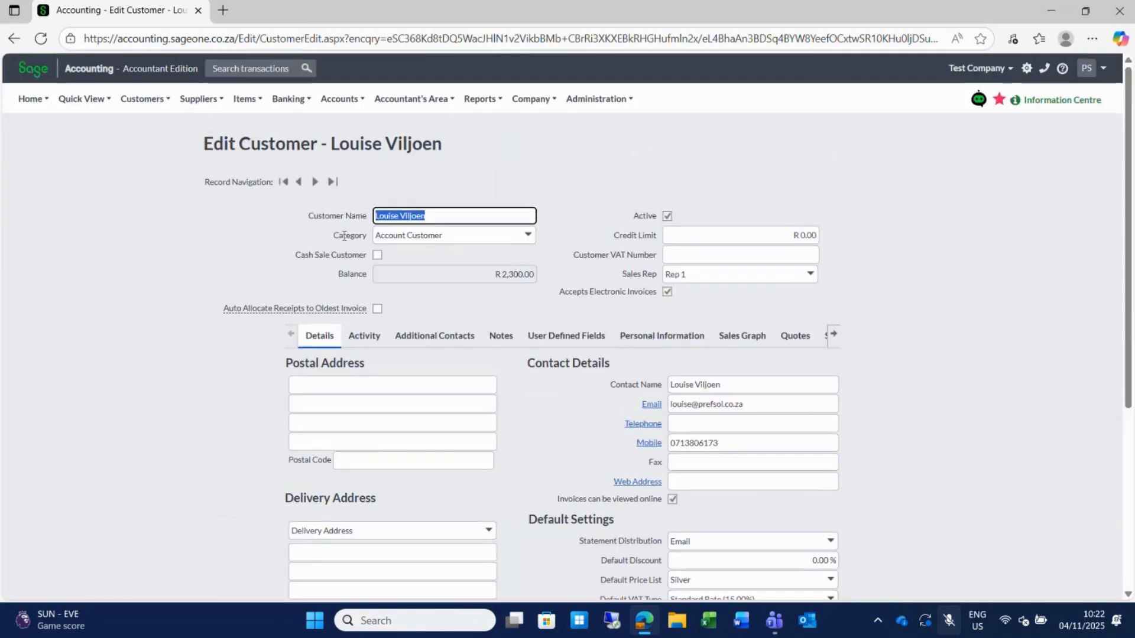
click(529, 238)
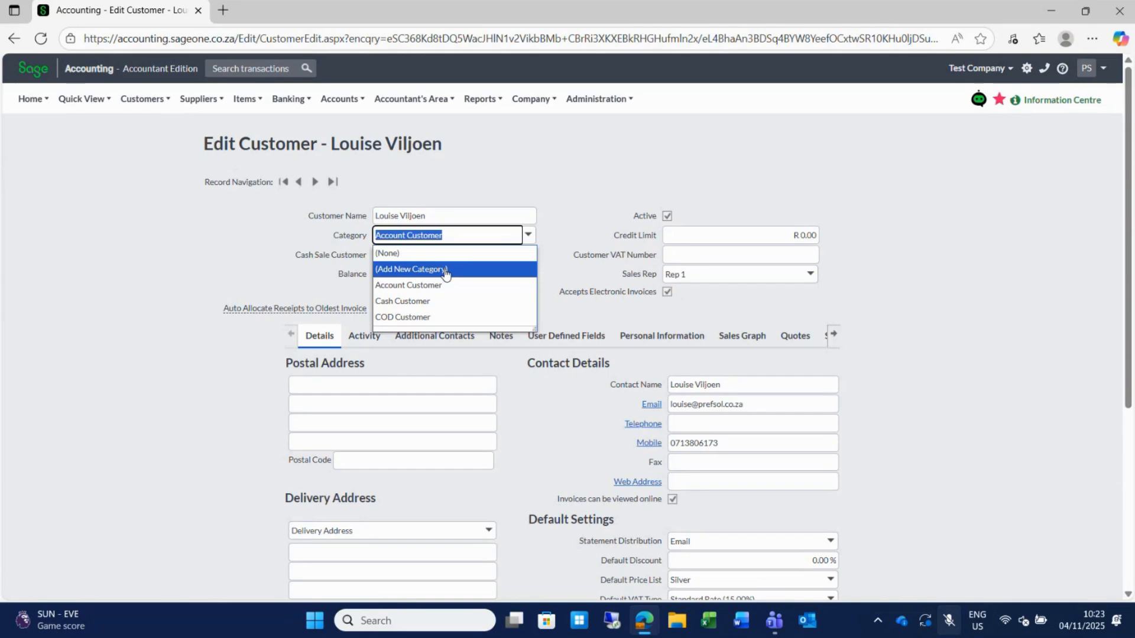
click(534, 180)
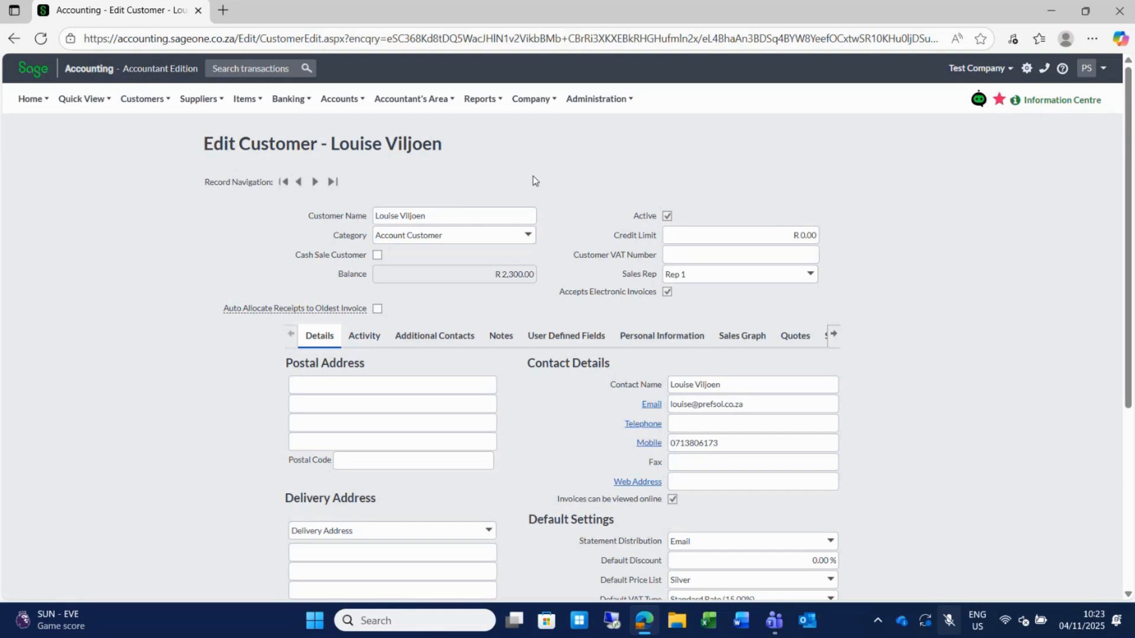
Add the prefix 'VIL001 ;' to the Customer Name, then remove it again.
triple_click(400, 218)
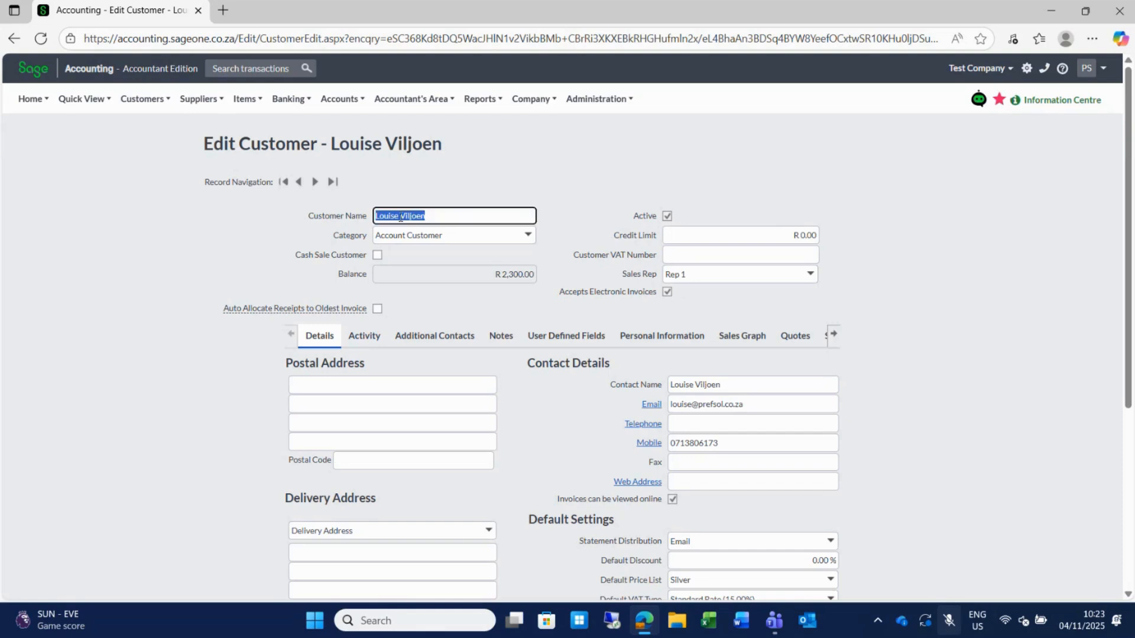
click(400, 218)
text(VIL)
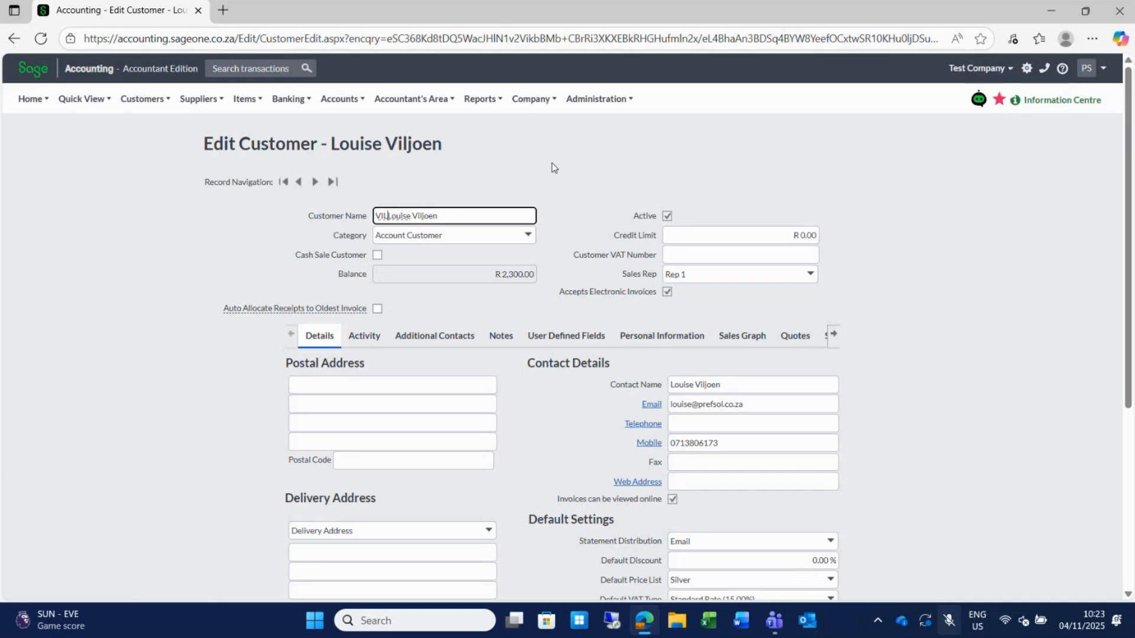
text(001 ;)
key(BackSpace)
key(BackSpace)
key(BackSpace)
key(BackSpace)
key(BackSpace)
key(BackSpace)
key(BackSpace)
key(BackSpace)
key(BackSpace)
Keep Rep 1 as the customer's sales rep and save the customer record.
click(142, 98)
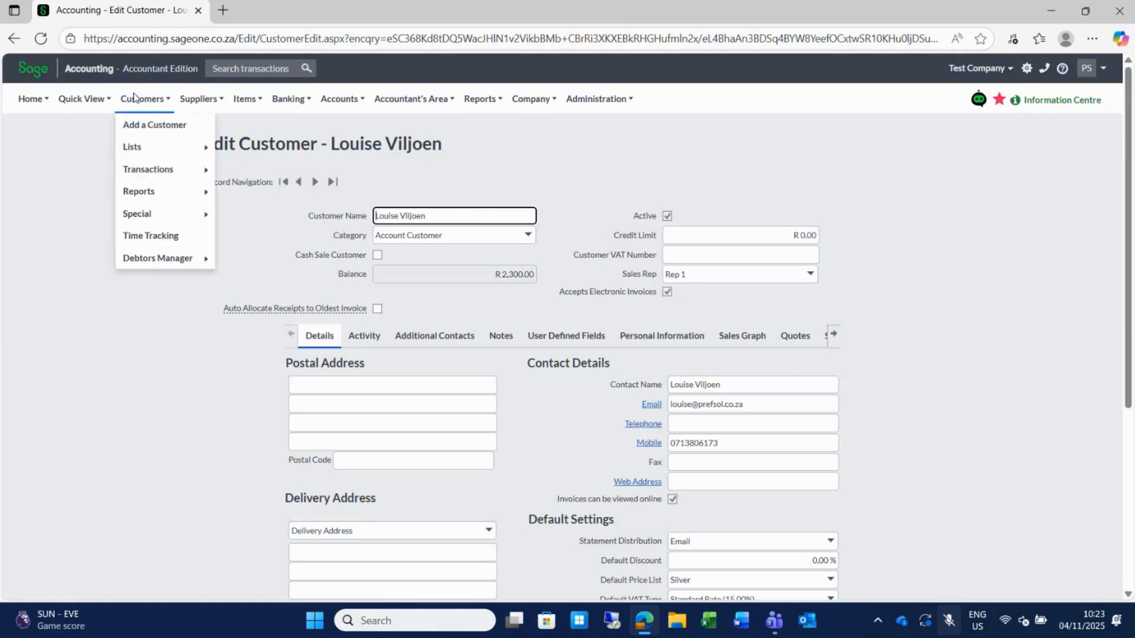
mouse_move(147, 149)
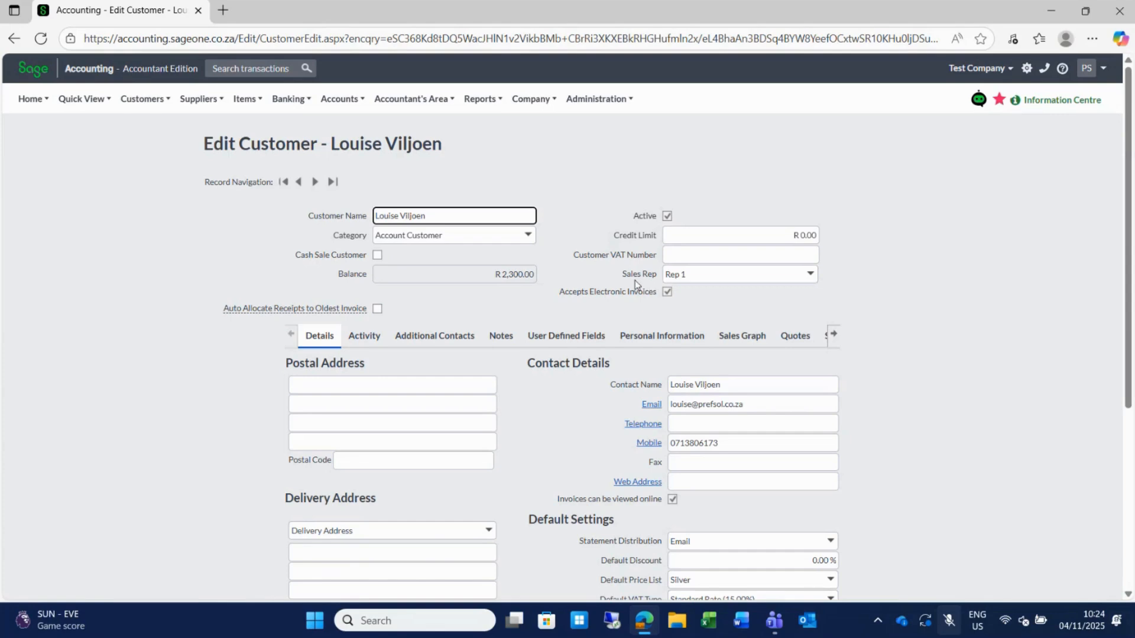
click(810, 274)
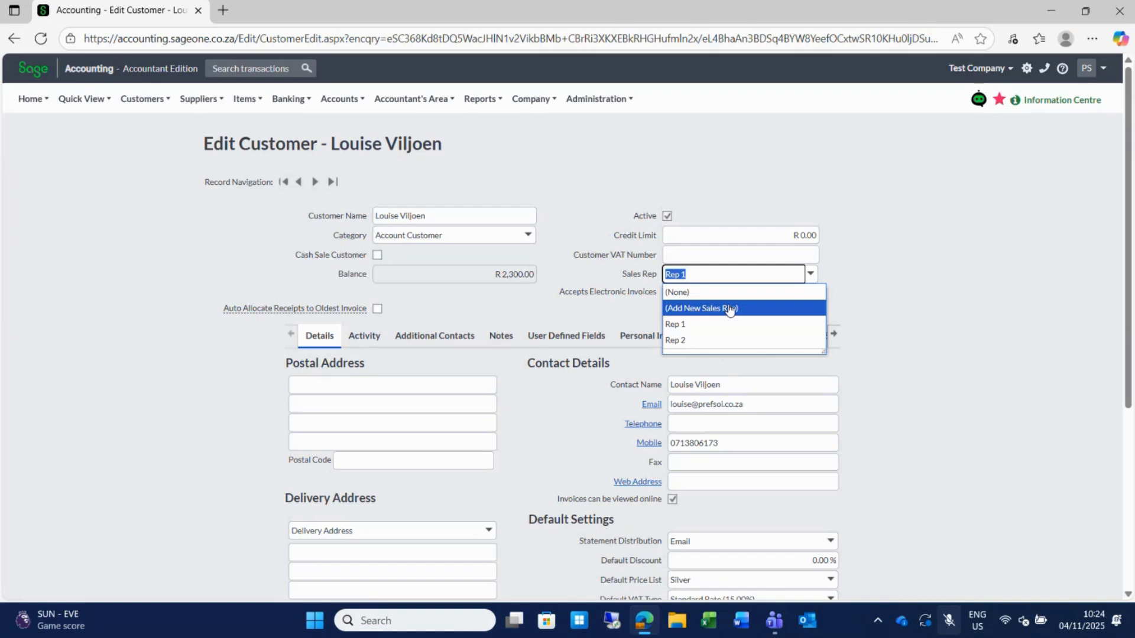
scroll(912, 275, down, 4)
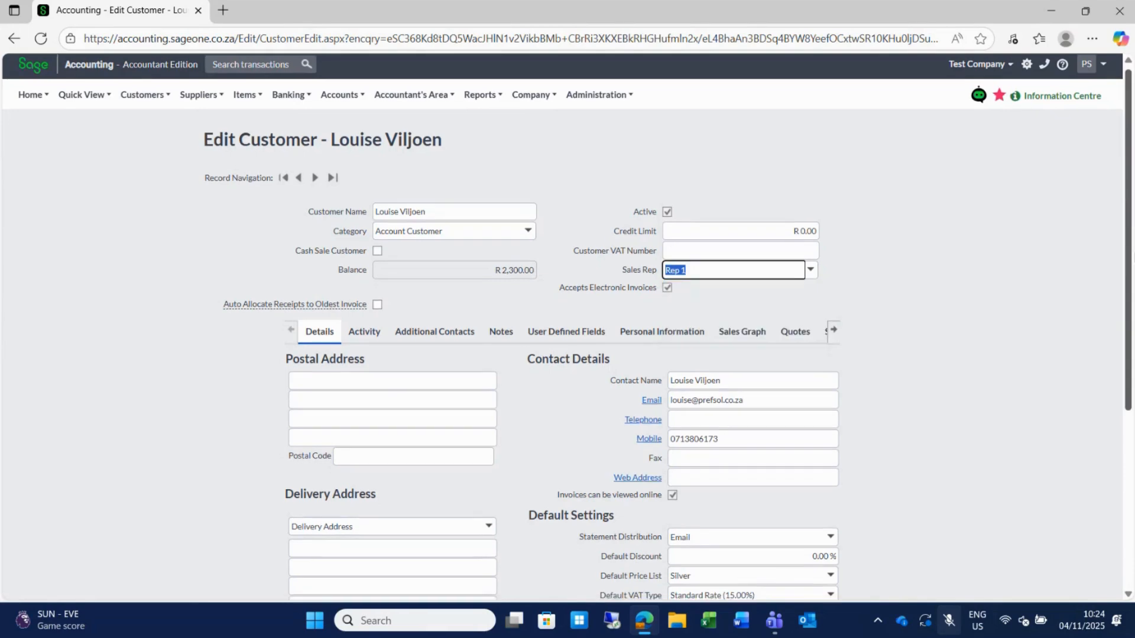
scroll(673, 319, down, 1)
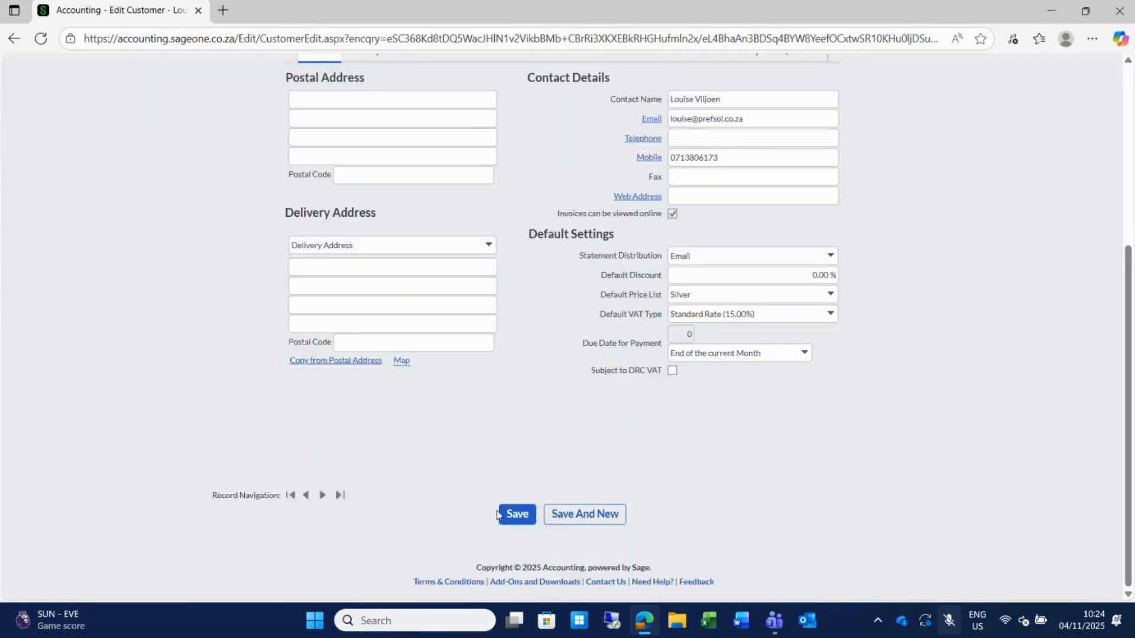
click(514, 522)
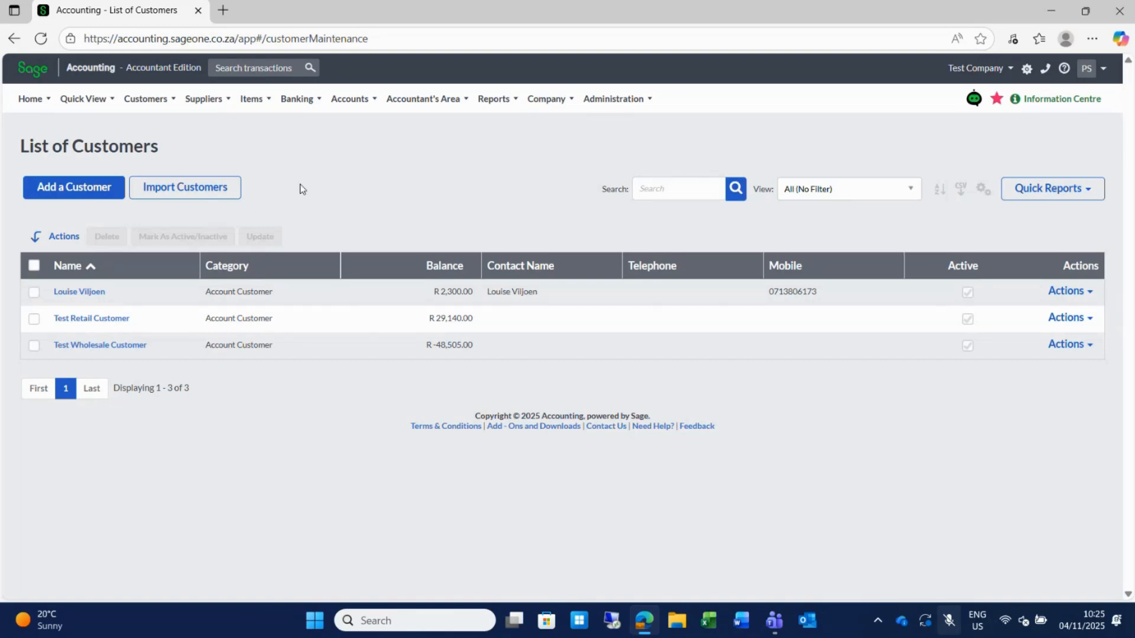
Show the first customer's Actions dropdown on the List of Customers, then preview Suppliers > Lists.
click(1089, 297)
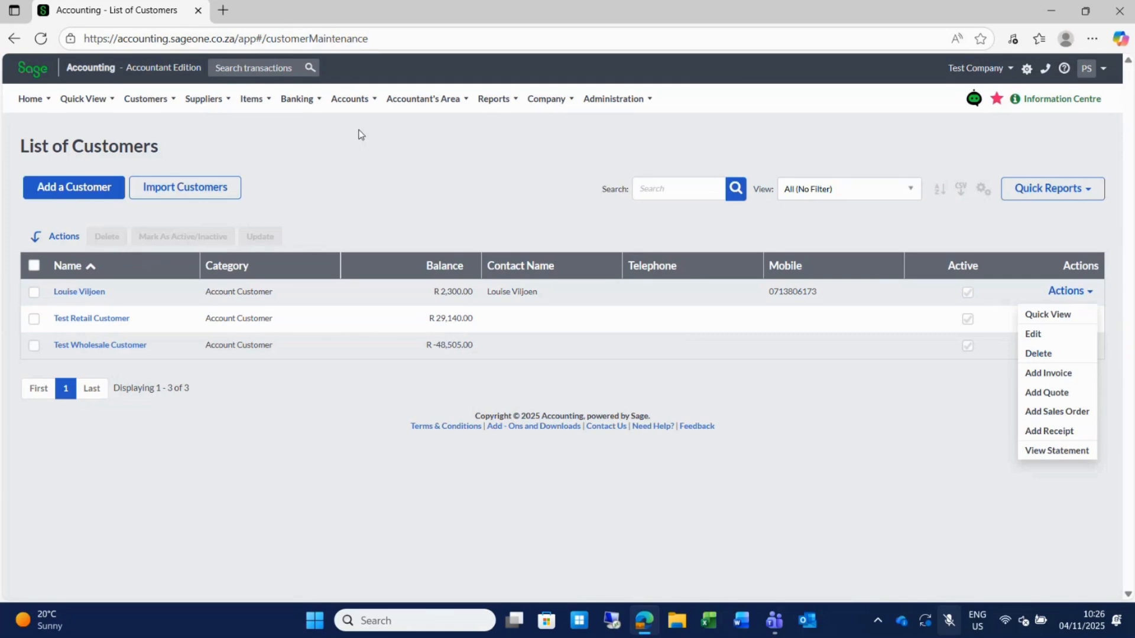
mouse_move(172, 99)
mouse_move(205, 104)
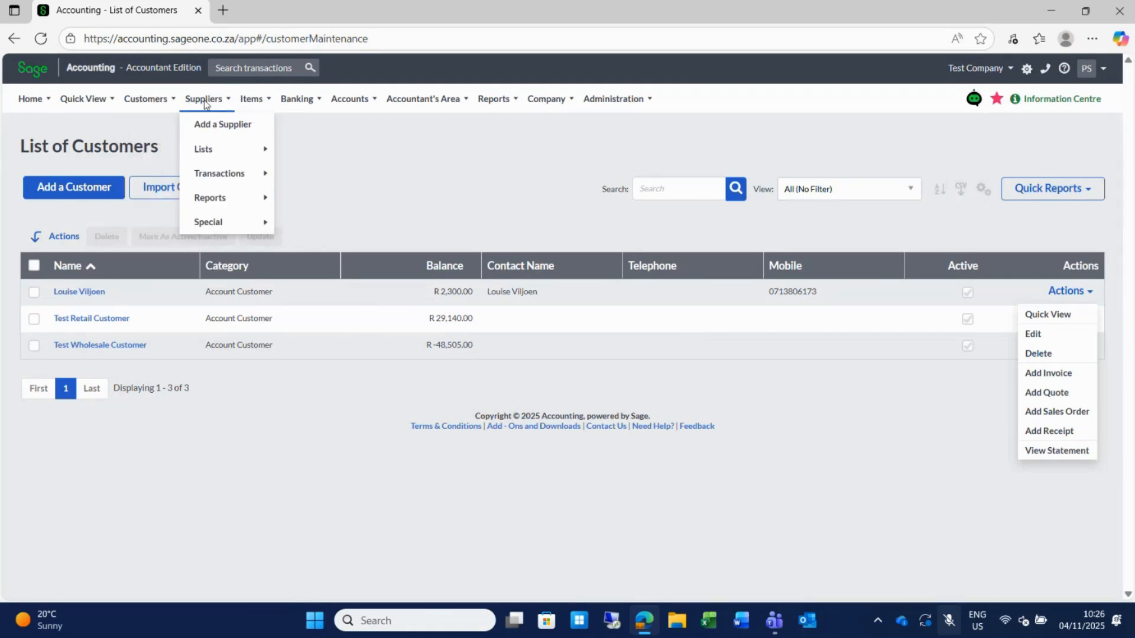
mouse_move(224, 148)
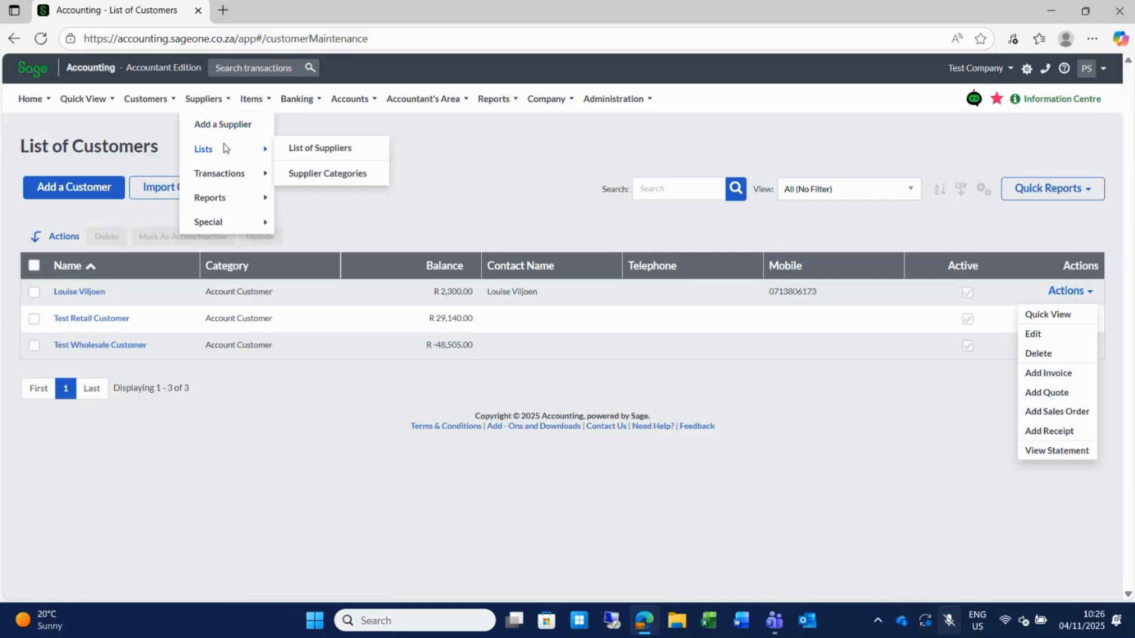
click(341, 150)
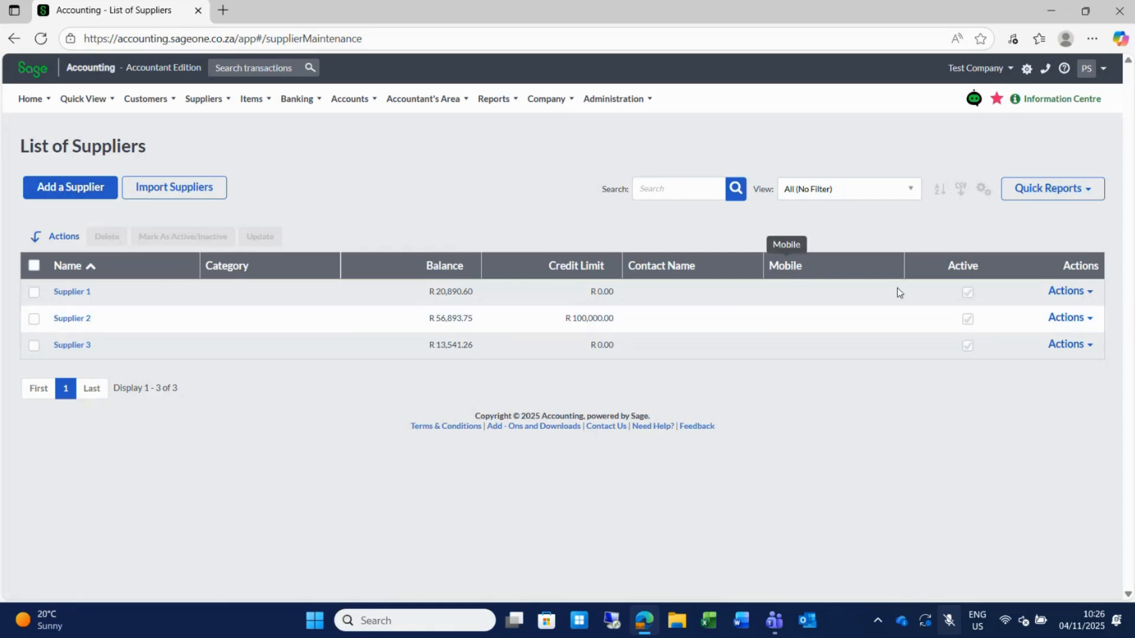
click(1089, 292)
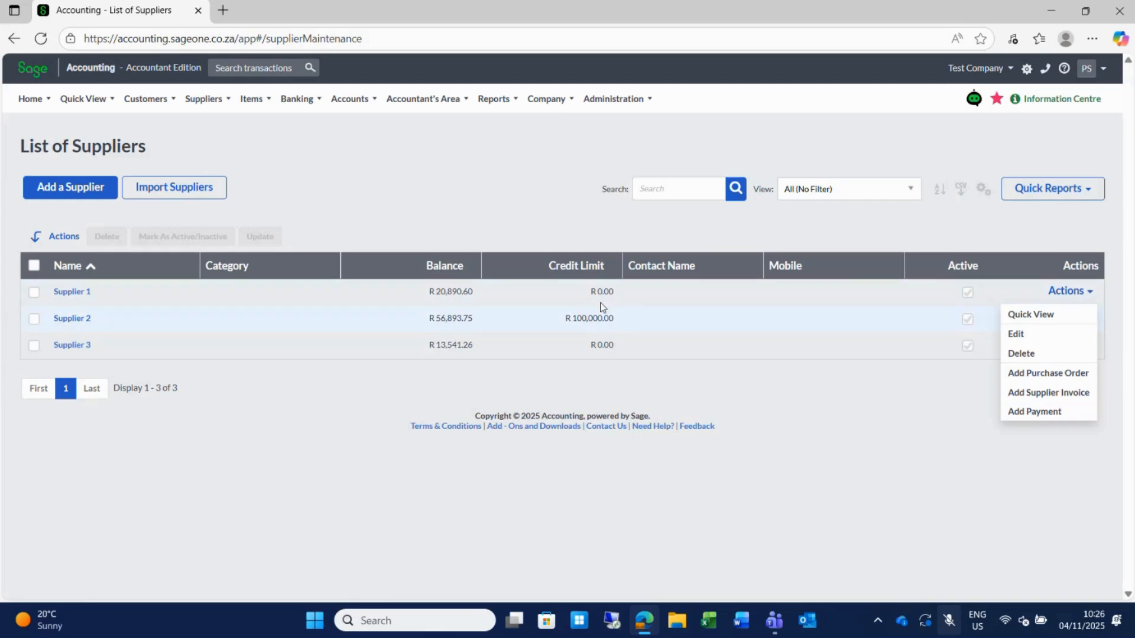
mouse_move(148, 99)
mouse_move(157, 149)
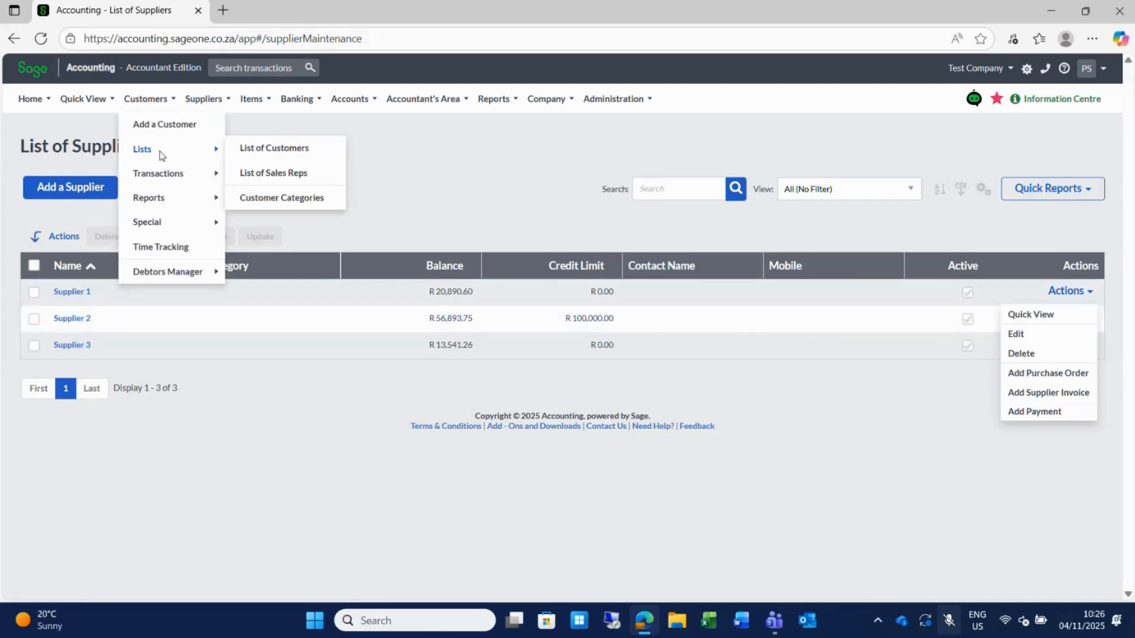
click(296, 148)
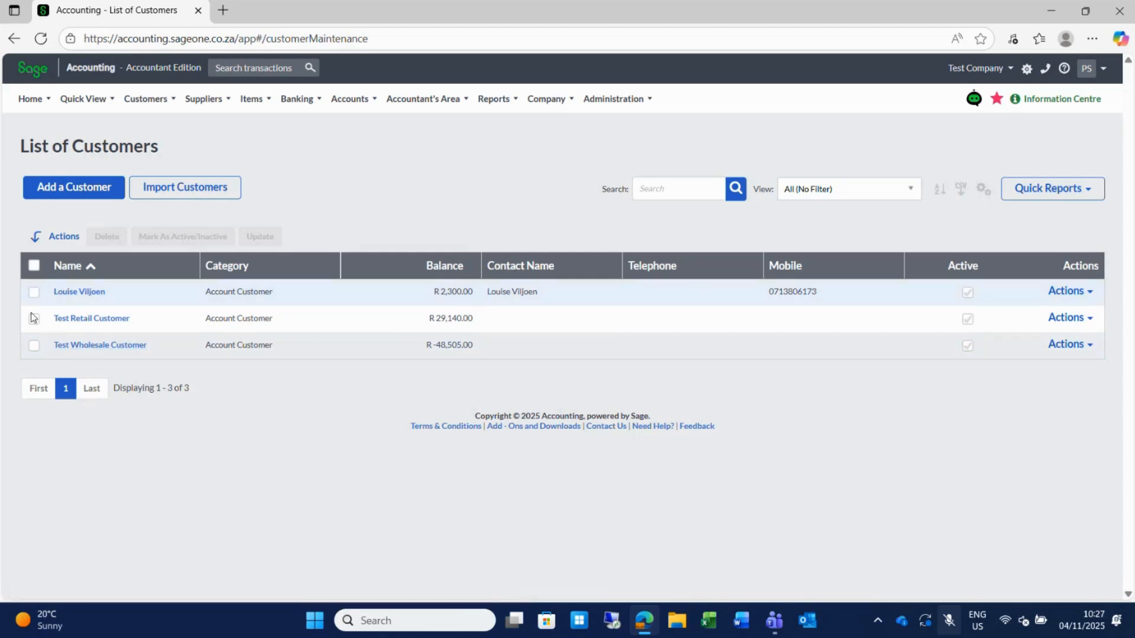
Bulk-update the three selected customers' Sales Rep to Rep 2, then open the first customer's record.
click(34, 267)
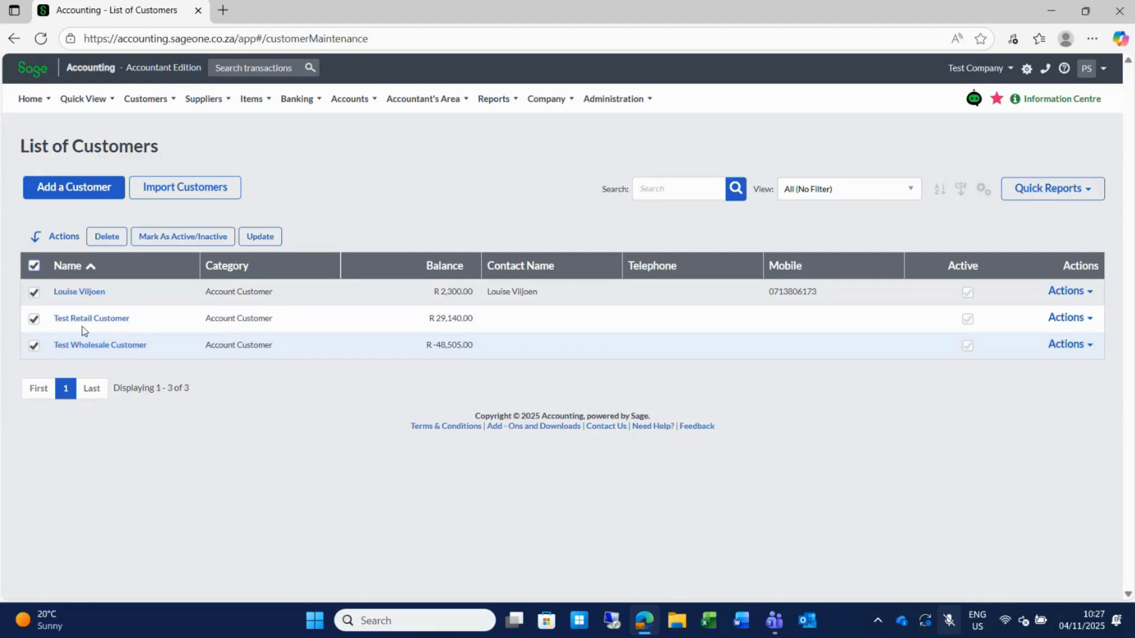
click(256, 238)
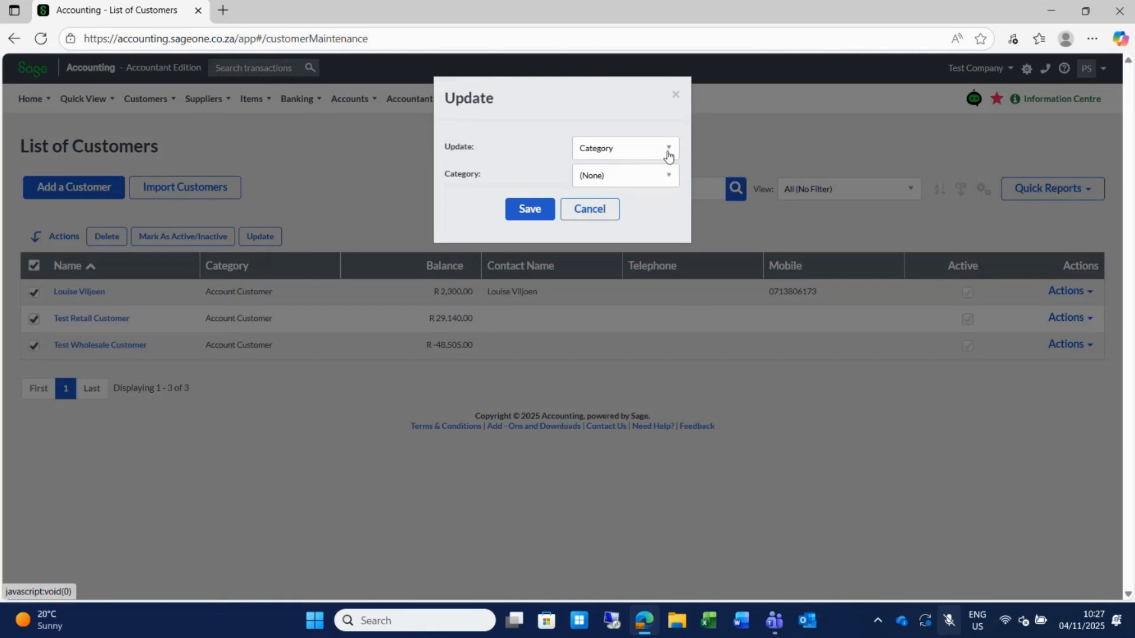
click(668, 152)
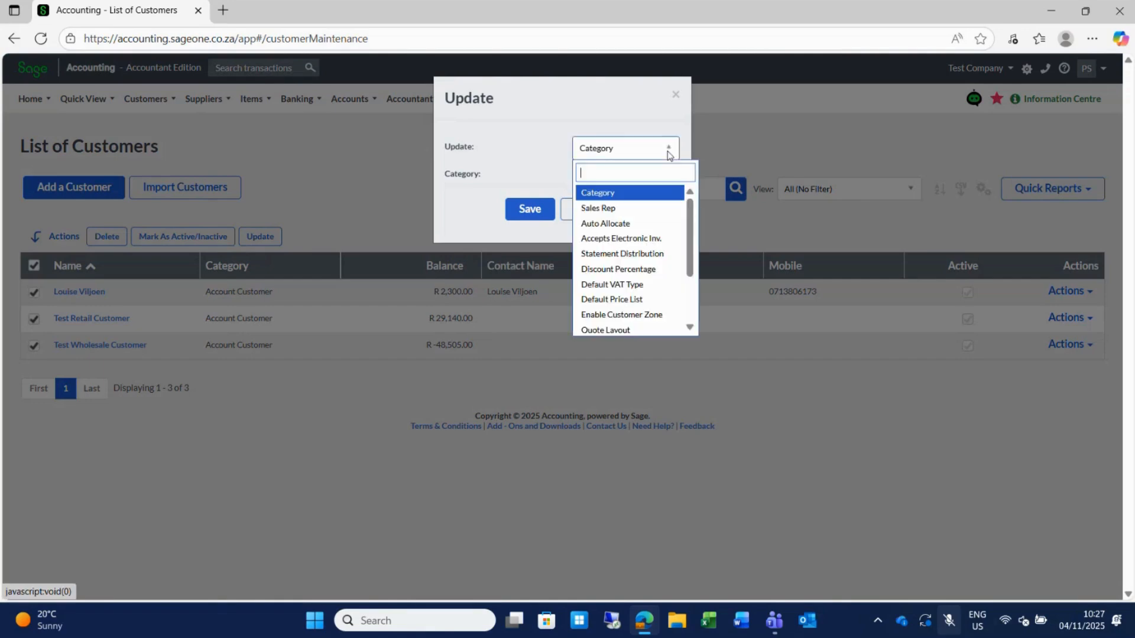
click(608, 211)
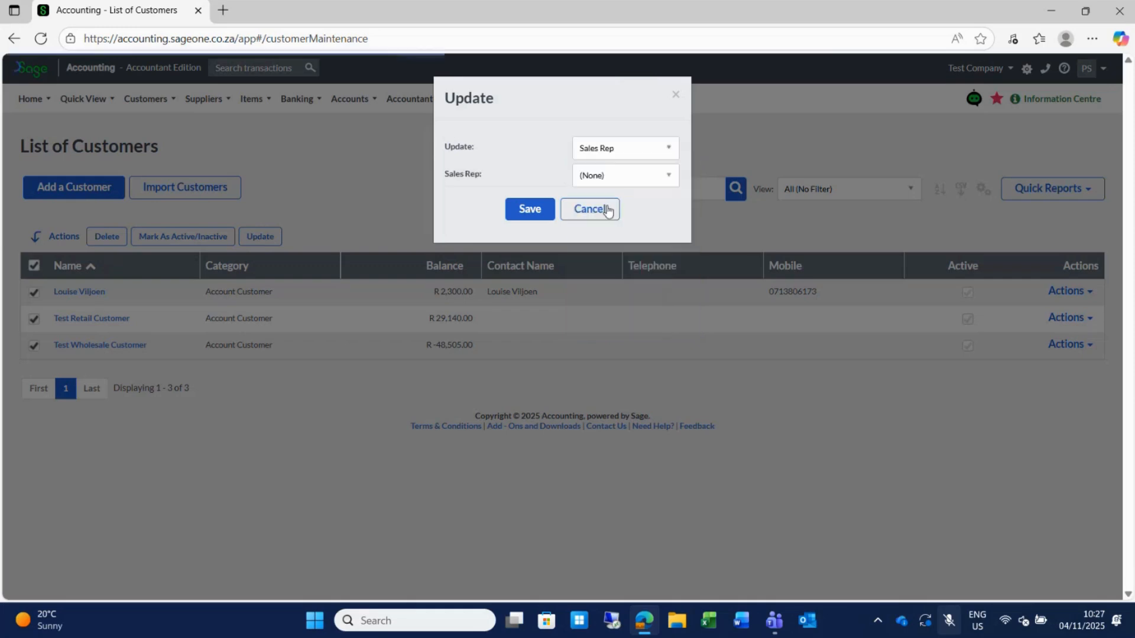
click(666, 176)
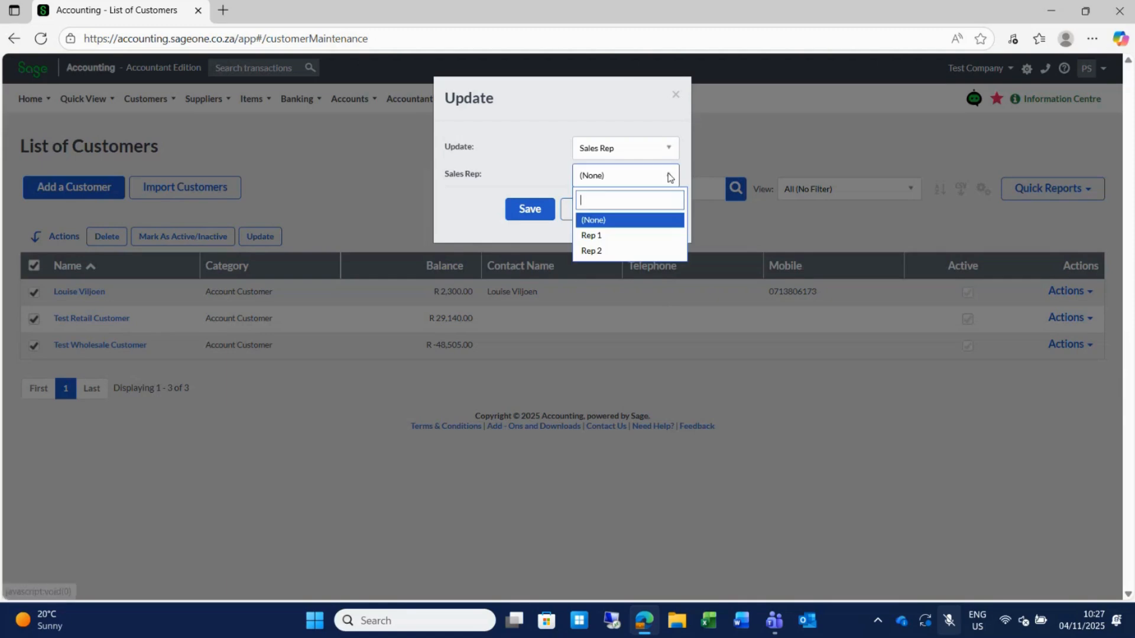
click(604, 252)
click(521, 213)
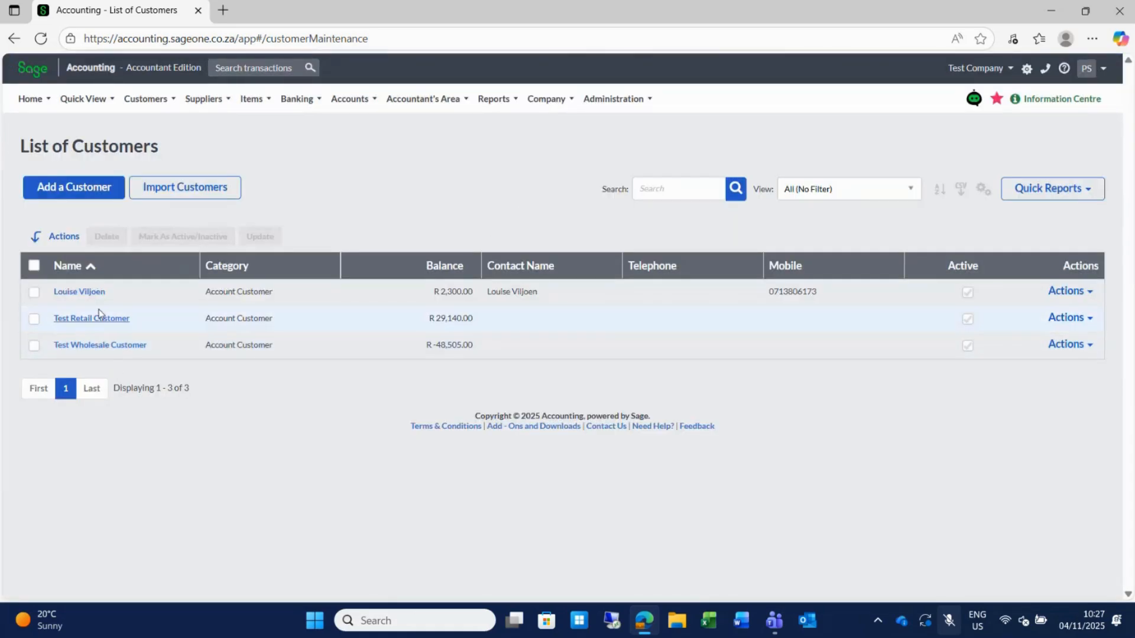
click(84, 294)
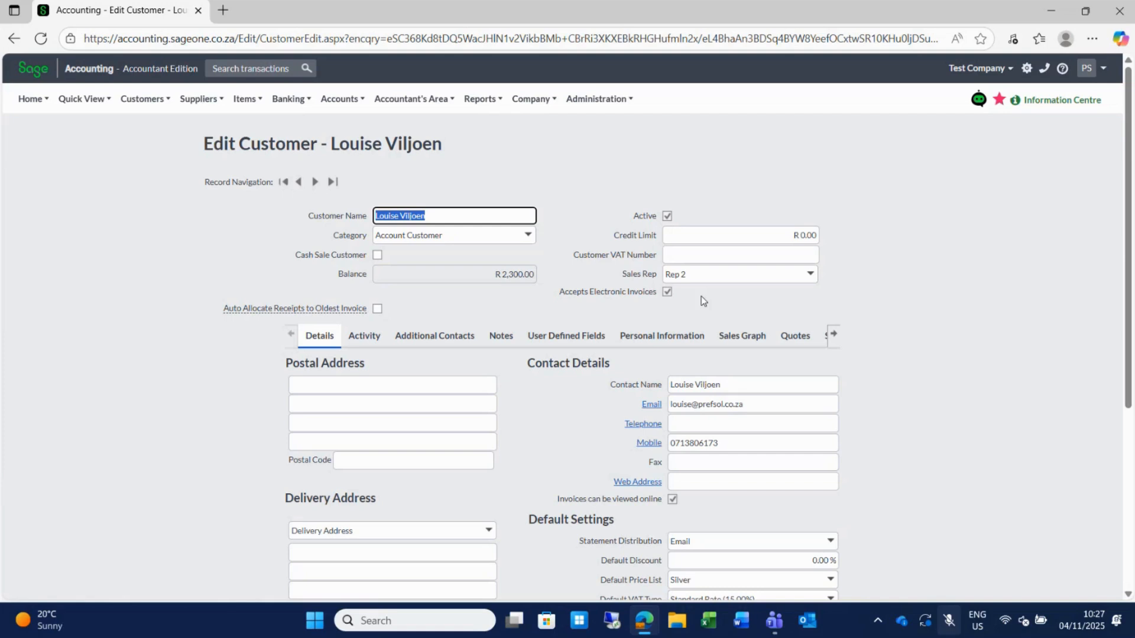
Go to Customers > Transactions > Customer Tax Invoices.
click(144, 104)
mouse_move(149, 151)
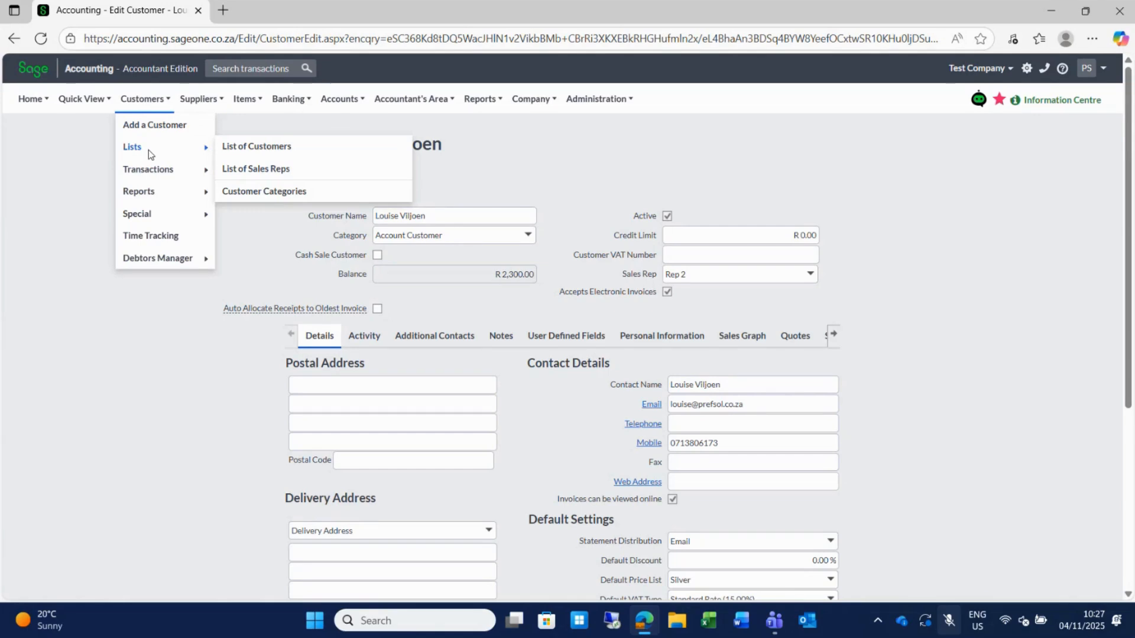
mouse_move(159, 173)
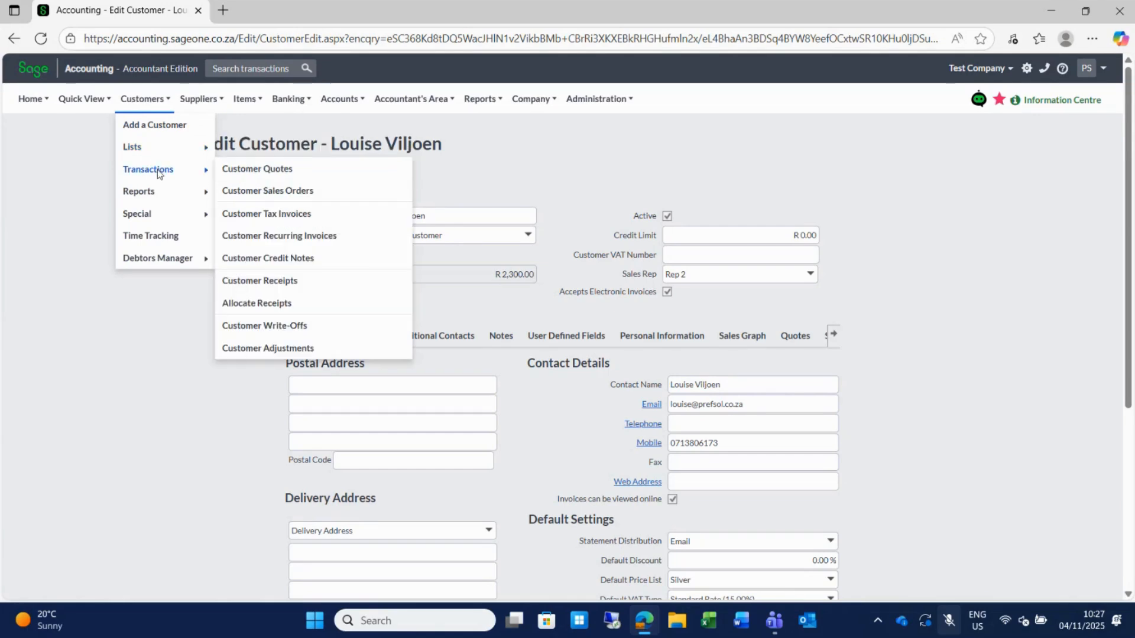
click(299, 218)
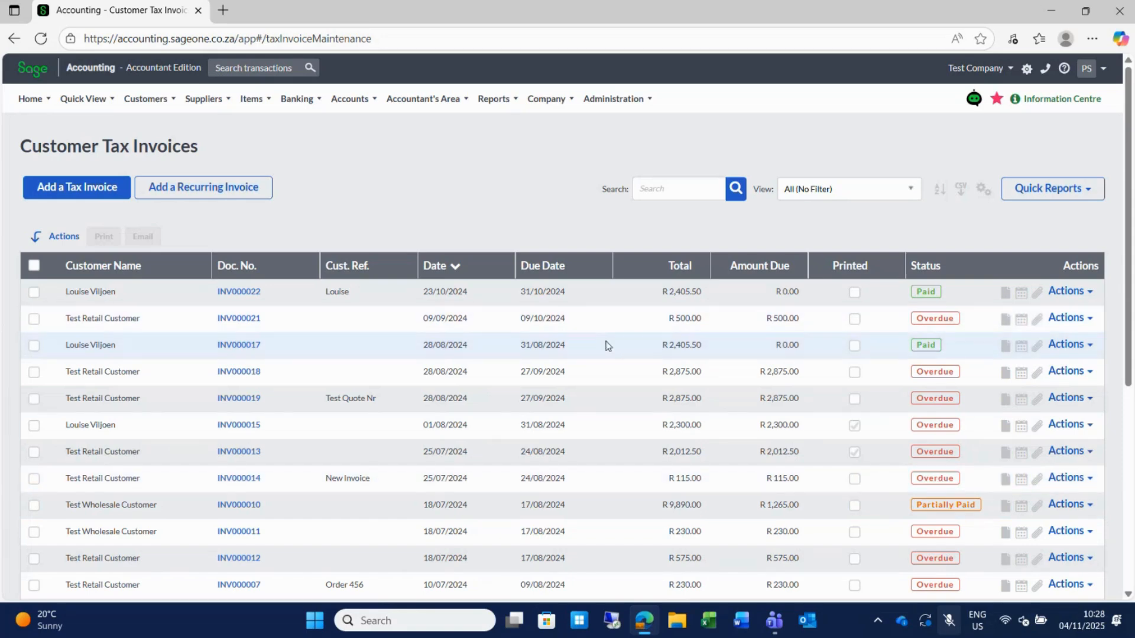
Open invoice INV000022 and put it into edit mode, confirming the edit of a paid invoice.
click(243, 293)
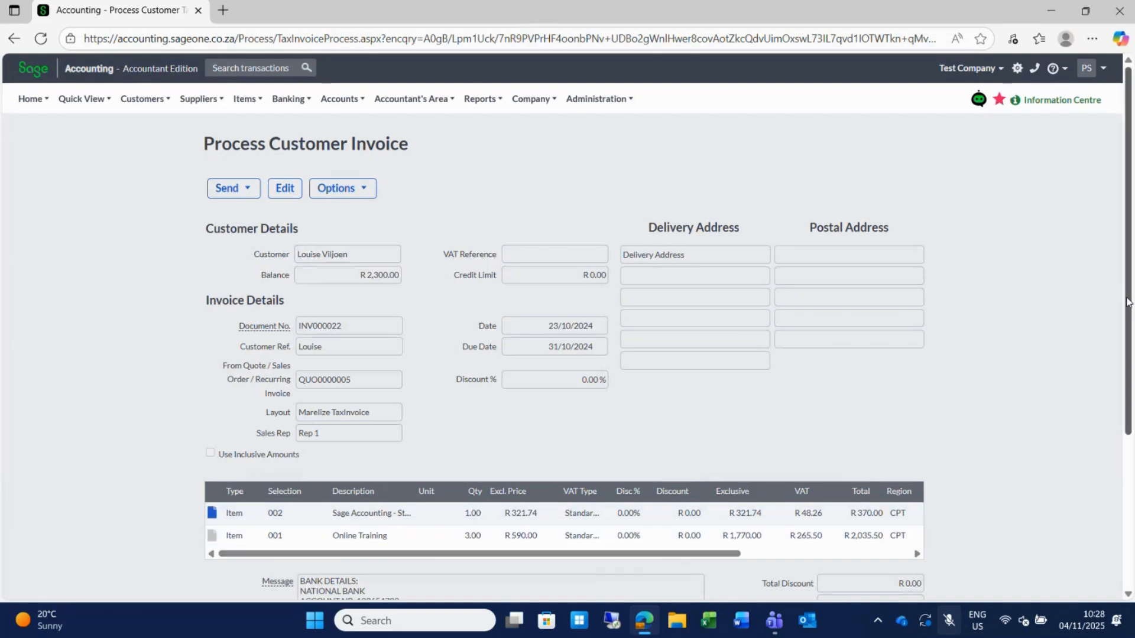
scroll(1126, 297, down, 1)
scroll(1126, 297, down, 1)
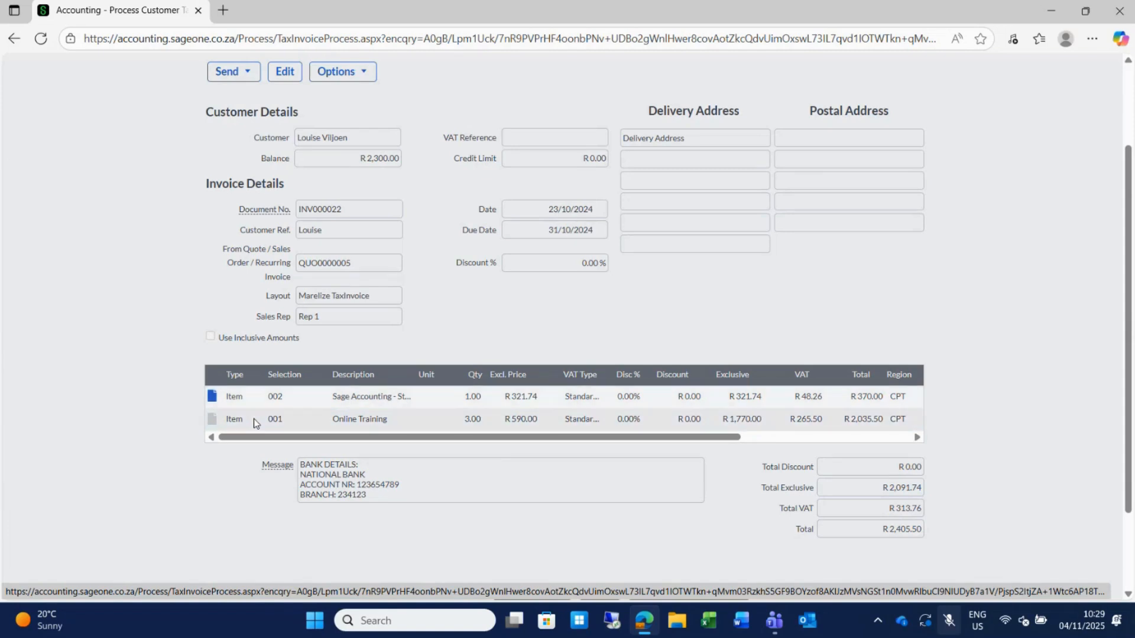
click(284, 71)
click(538, 352)
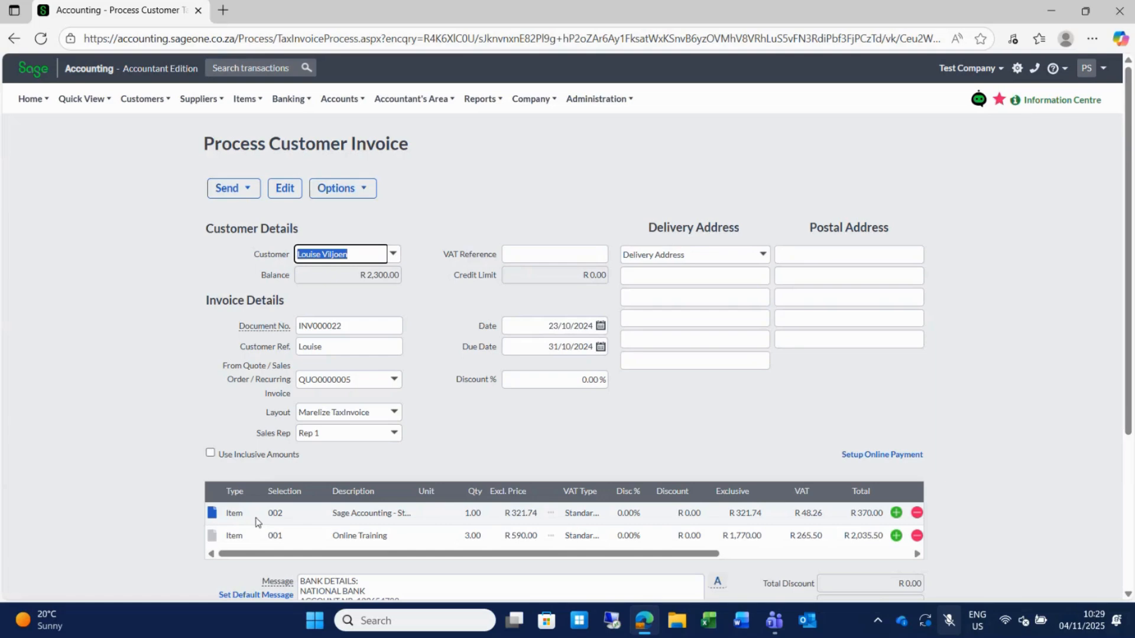
Keep the first line's type as Item and check the print options at the bottom.
click(246, 513)
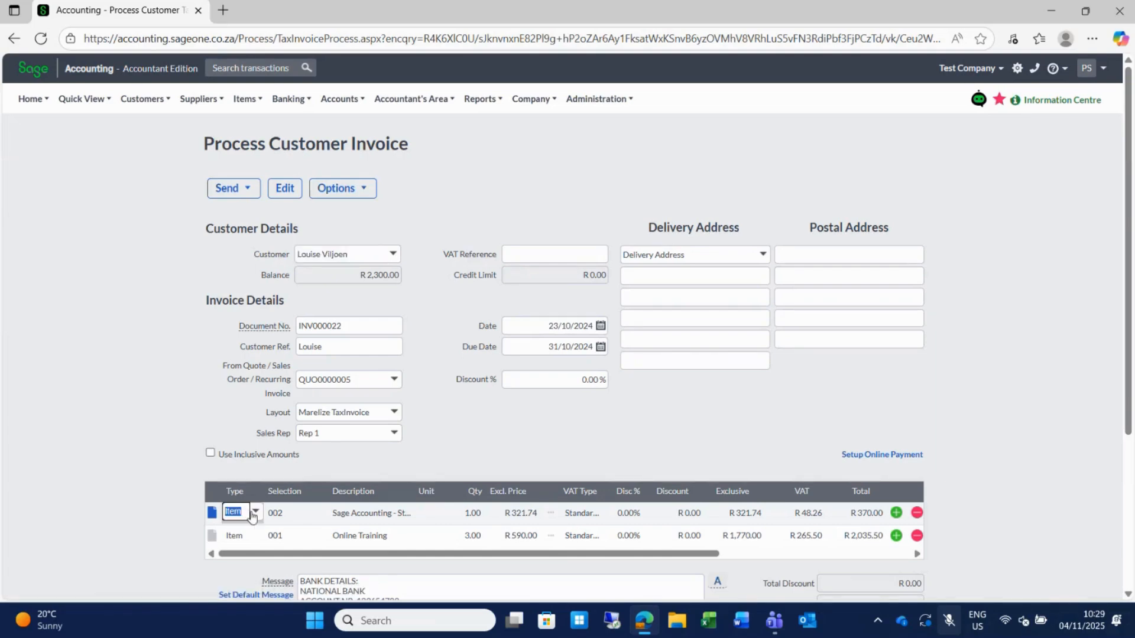
click(256, 513)
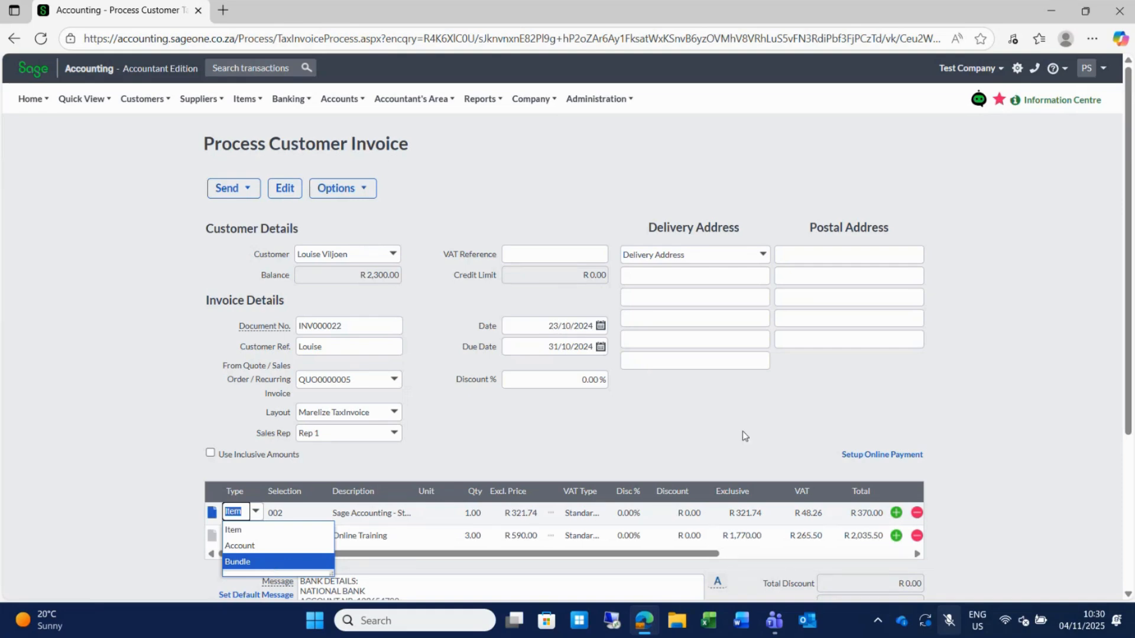
click(787, 426)
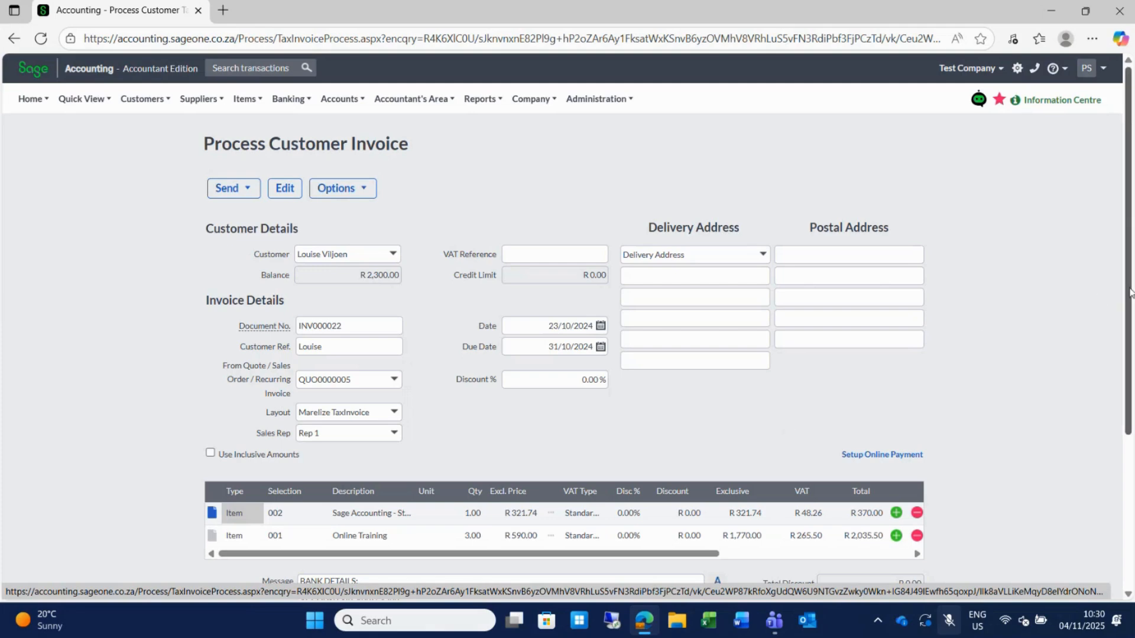
scroll(1130, 294, down, 2)
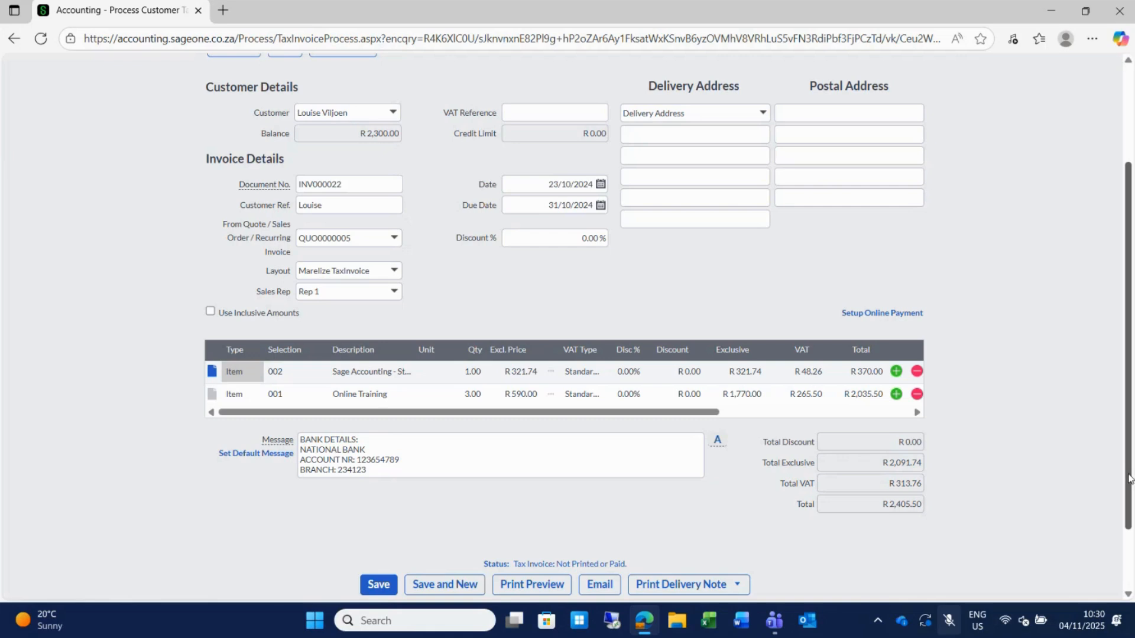
drag(1128, 475, 1128, 534)
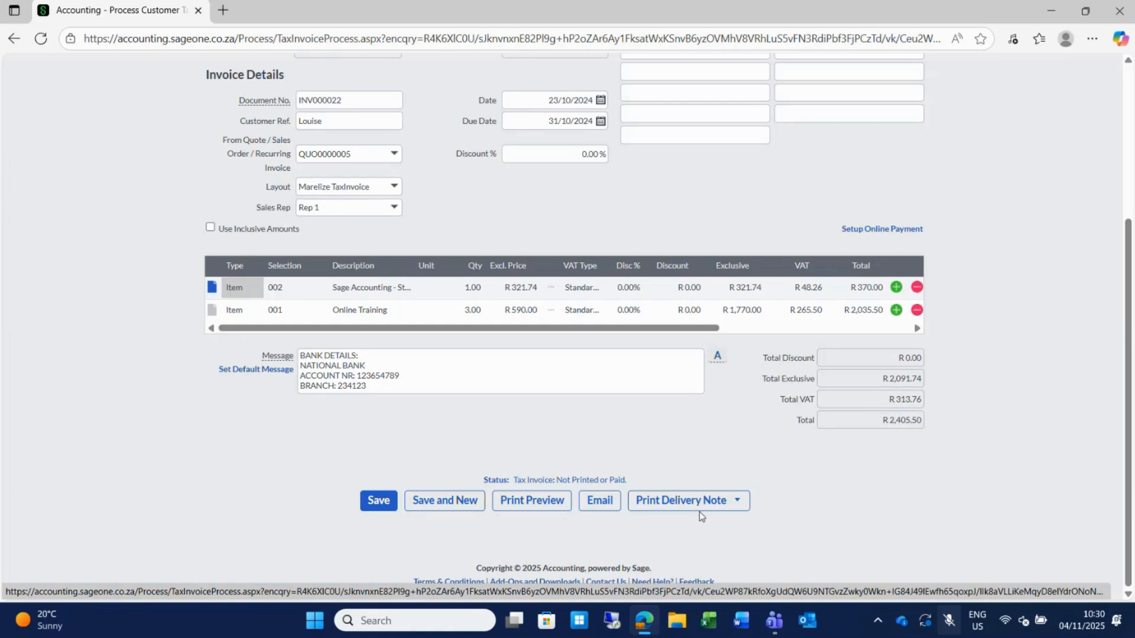
click(738, 507)
Print-preview invoice INV000022 and scroll through the tax invoice report.
click(528, 502)
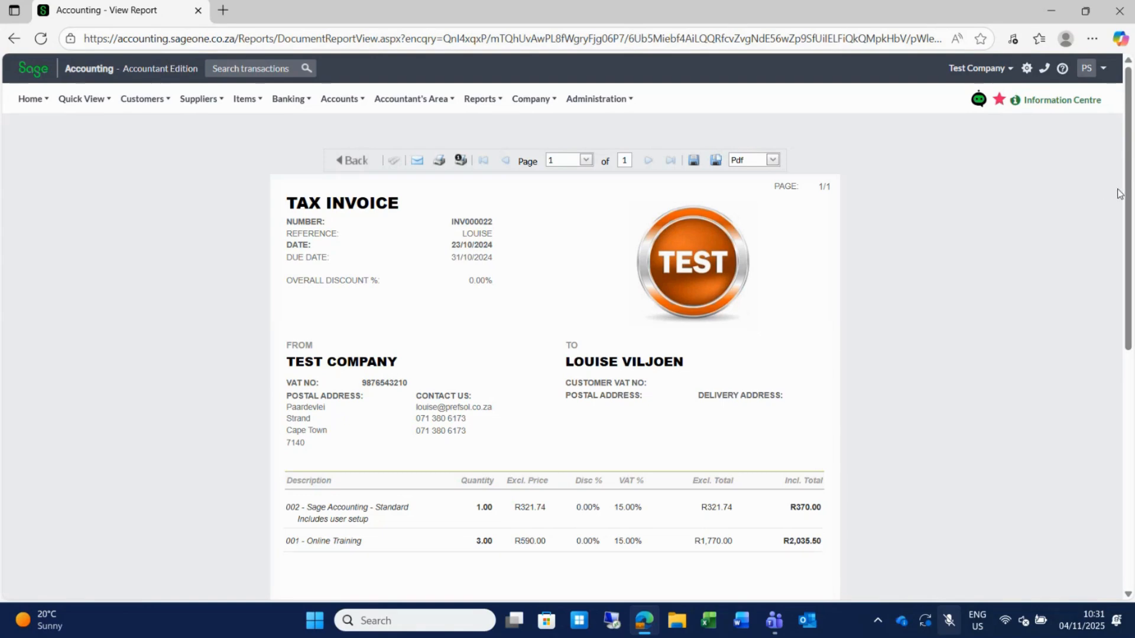
drag(1128, 199, 1129, 420)
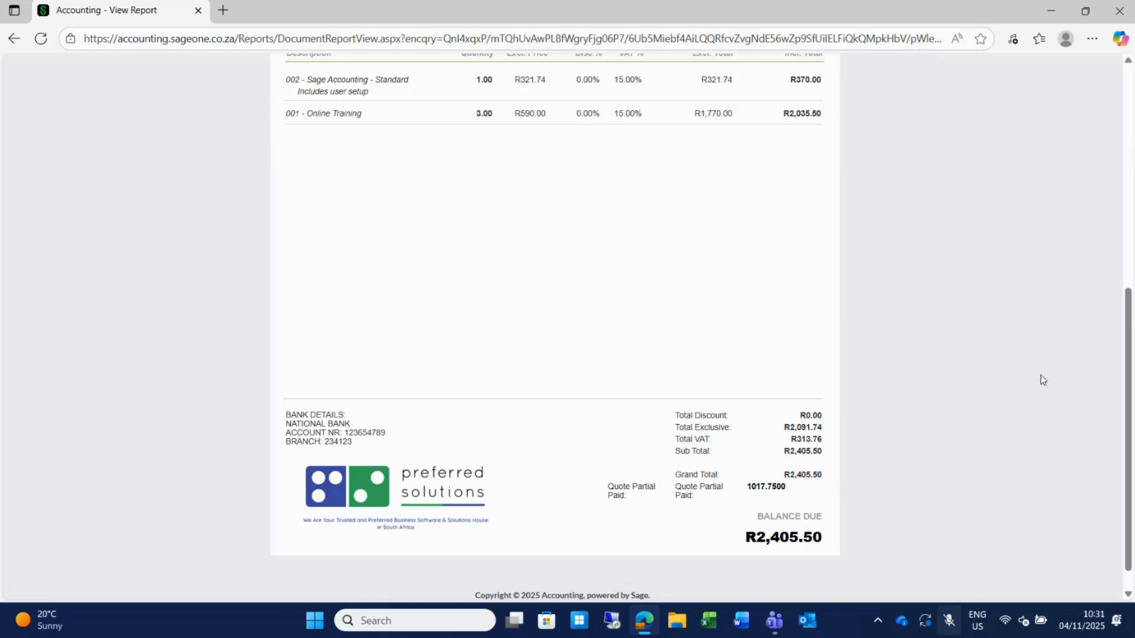
drag(1129, 350, 1129, 197)
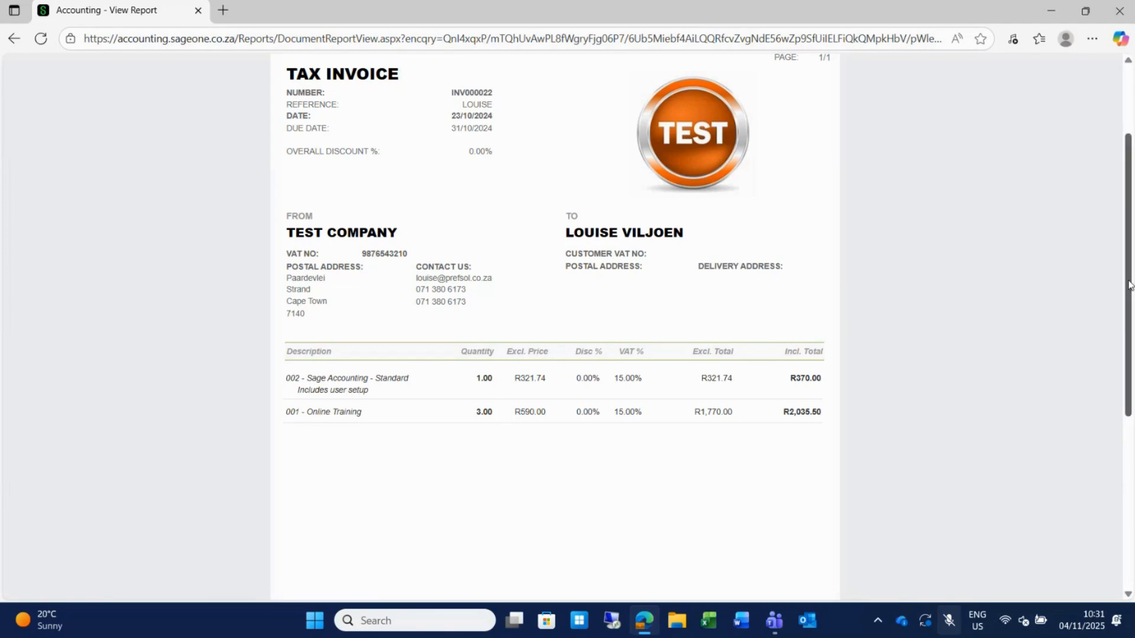
scroll(1130, 266, up, 1)
scroll(1131, 266, up, 2)
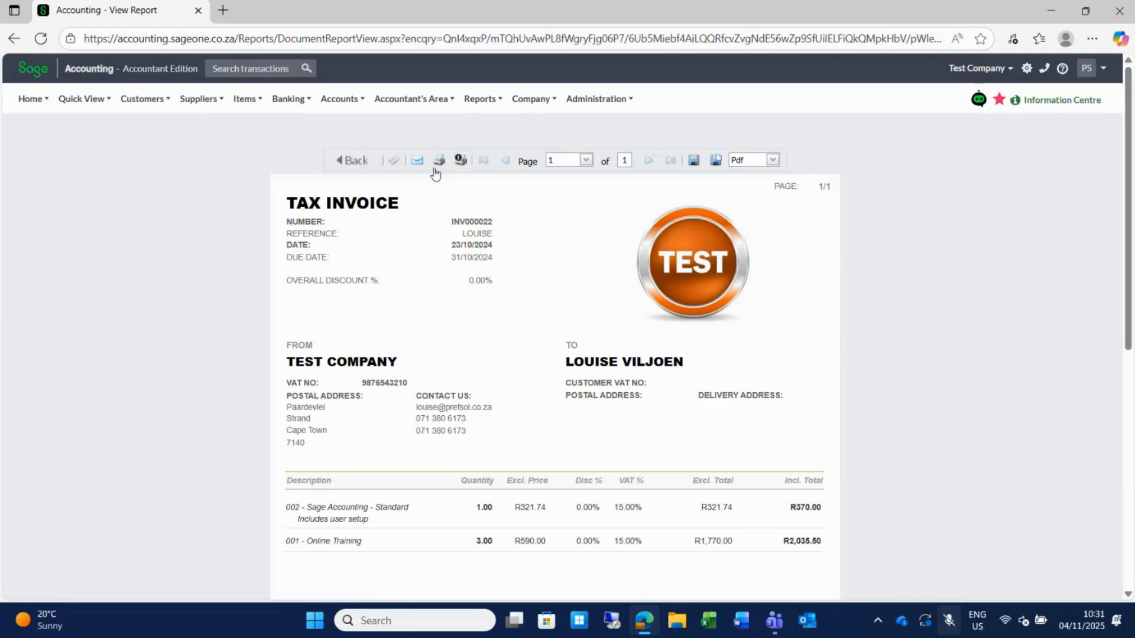
Return from the preview to invoice INV000022, dismissing the already-in-edit-mode message.
click(358, 161)
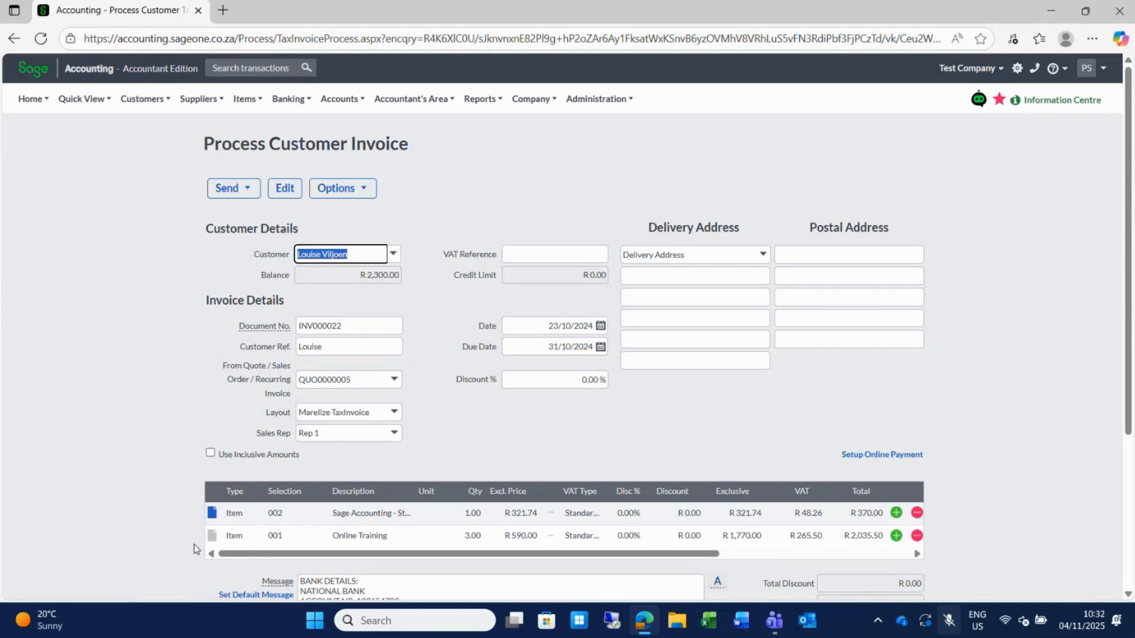
click(213, 518)
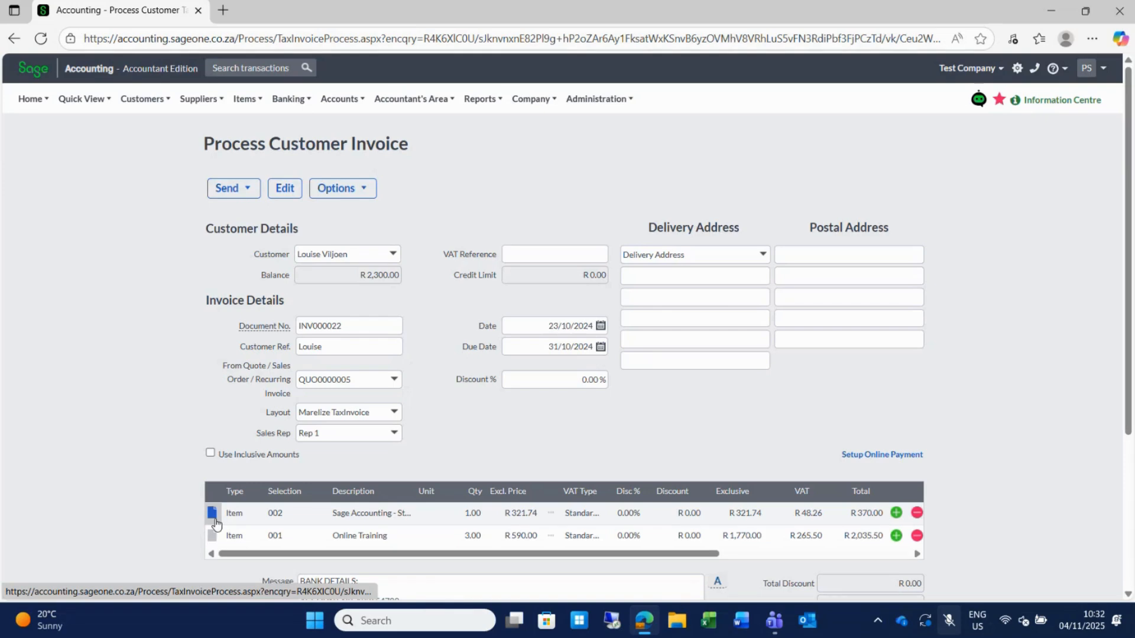
click(285, 188)
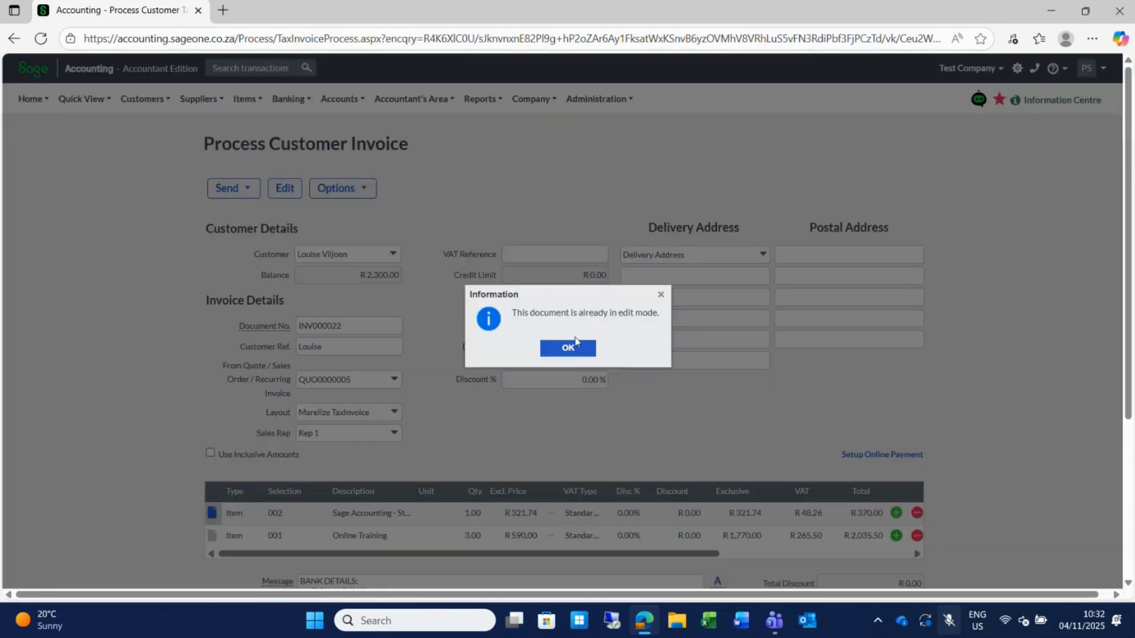
click(575, 344)
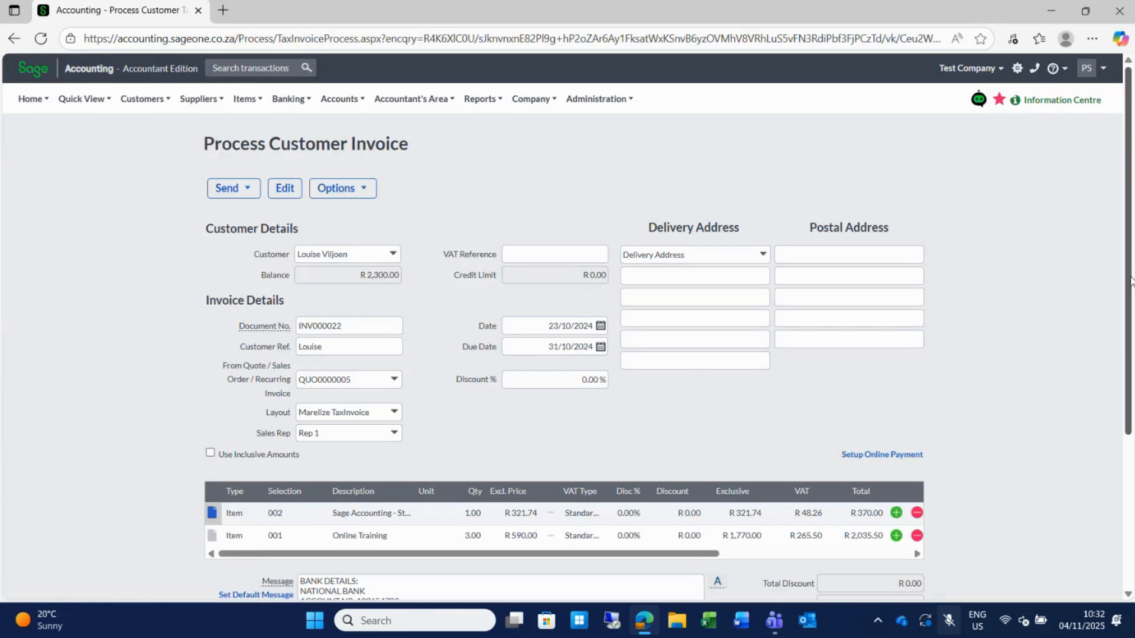
Expand the first line's extra description details and save the invoice.
scroll(1130, 281, down, 3)
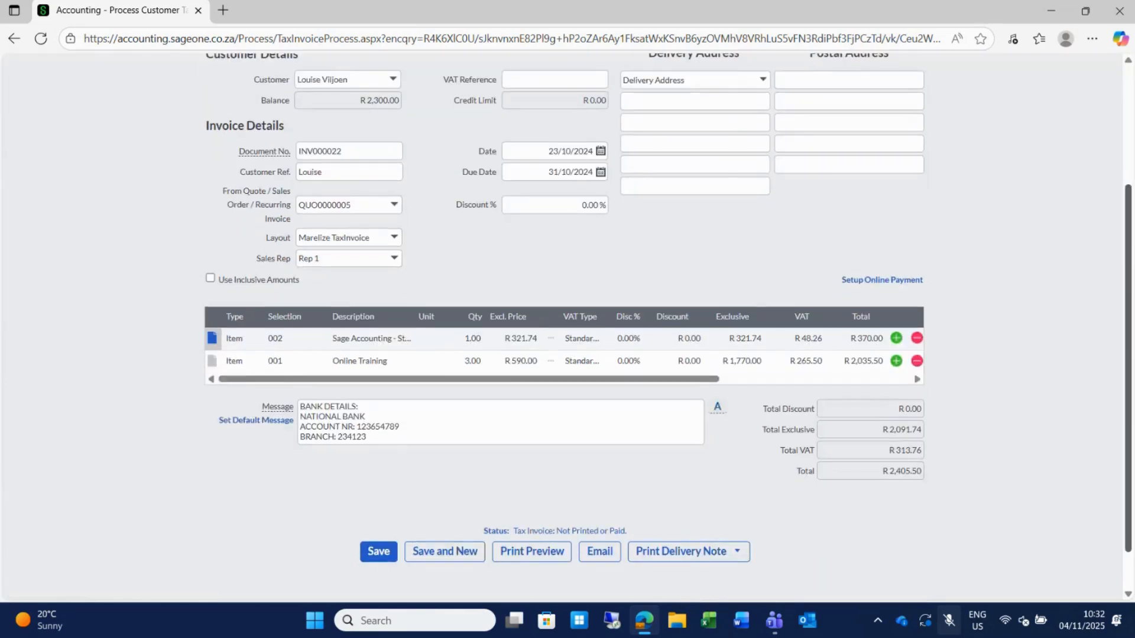
click(213, 341)
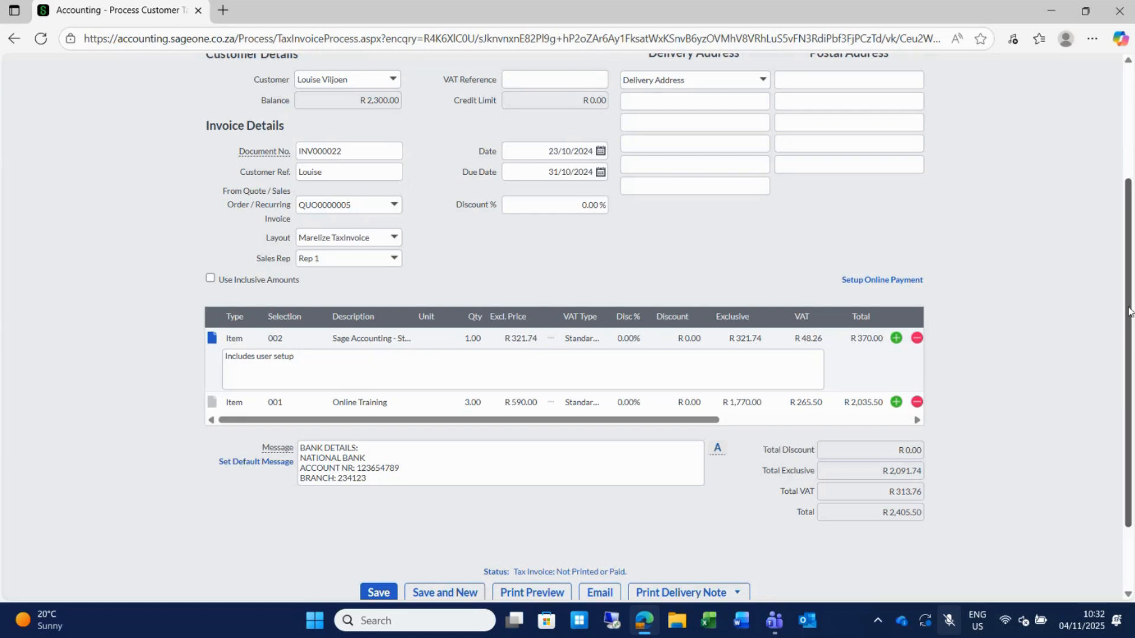
scroll(1131, 311, down, 2)
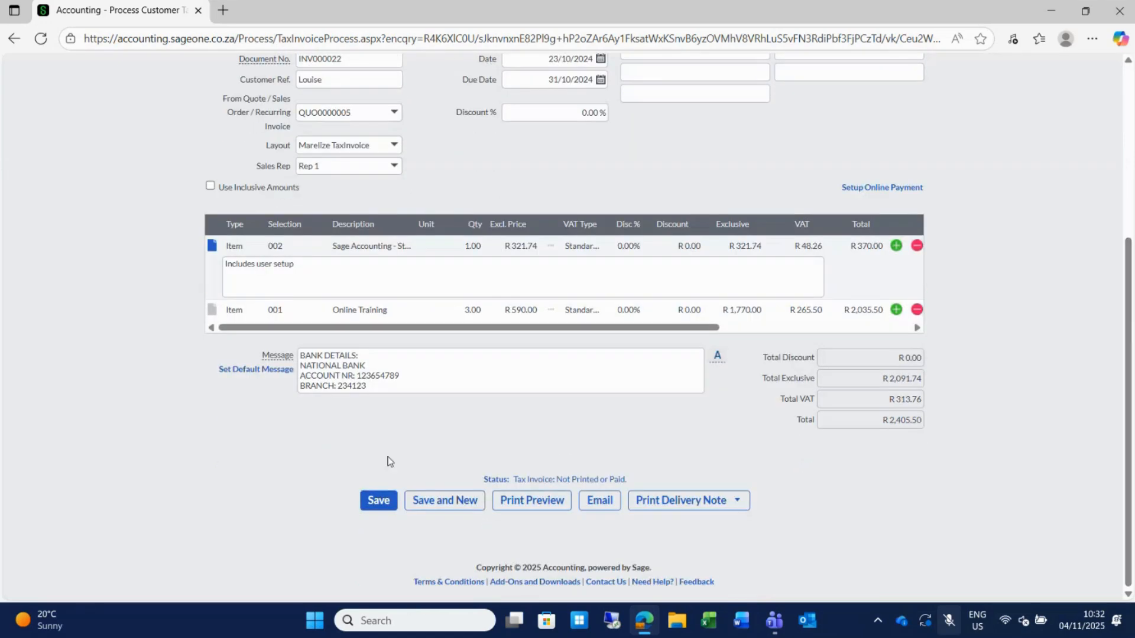
click(378, 507)
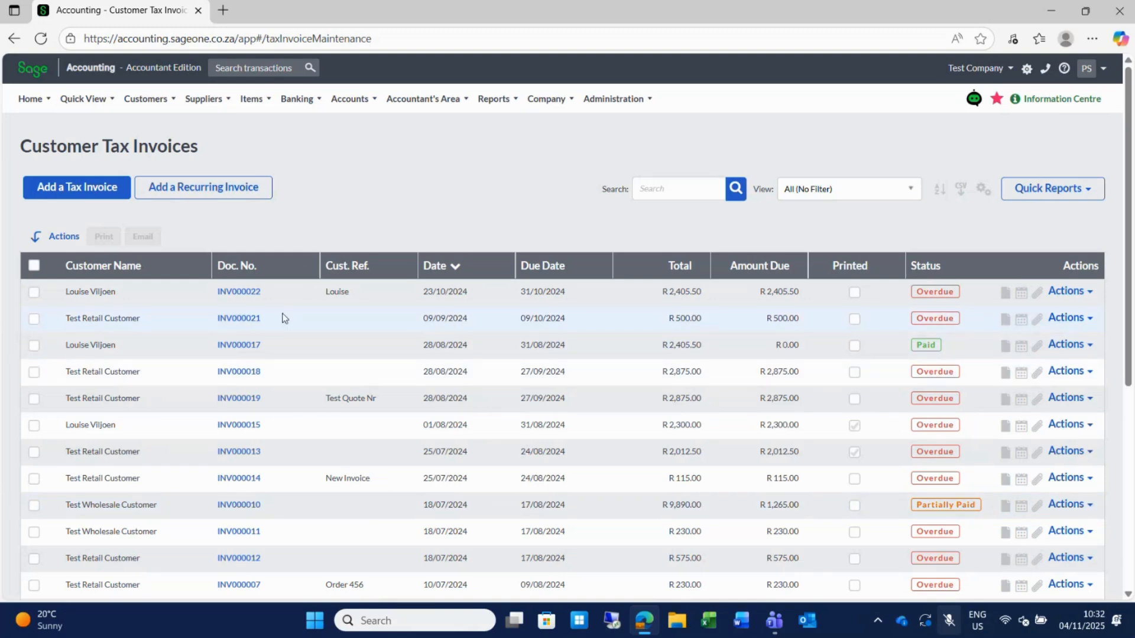
Show the Actions menu for invoice INV000021 (R 500.00).
click(149, 101)
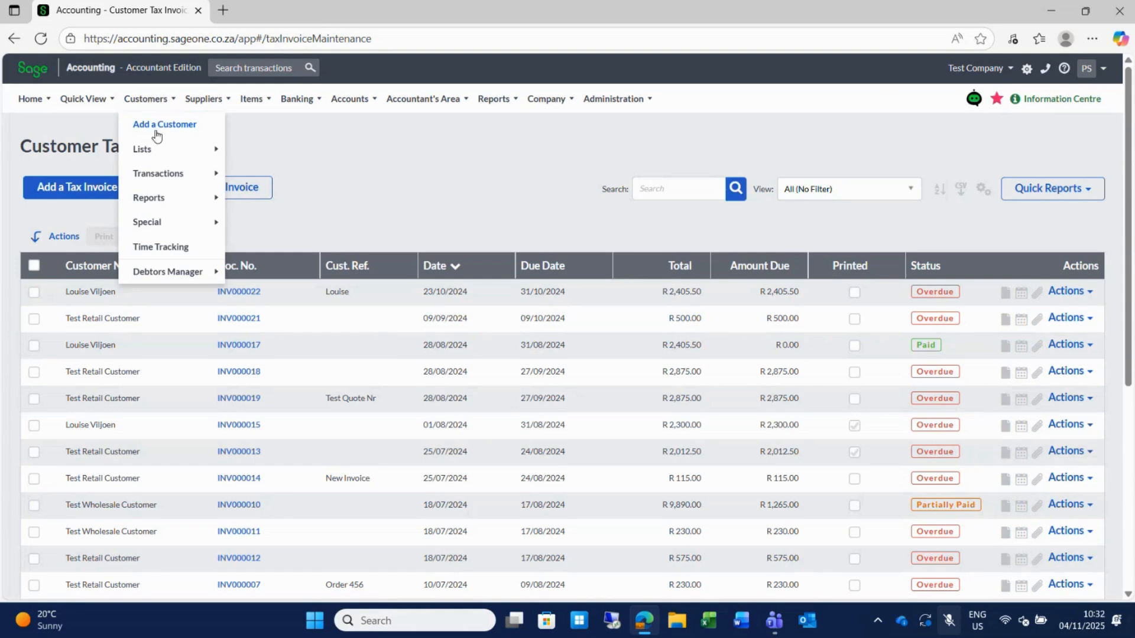
mouse_move(176, 177)
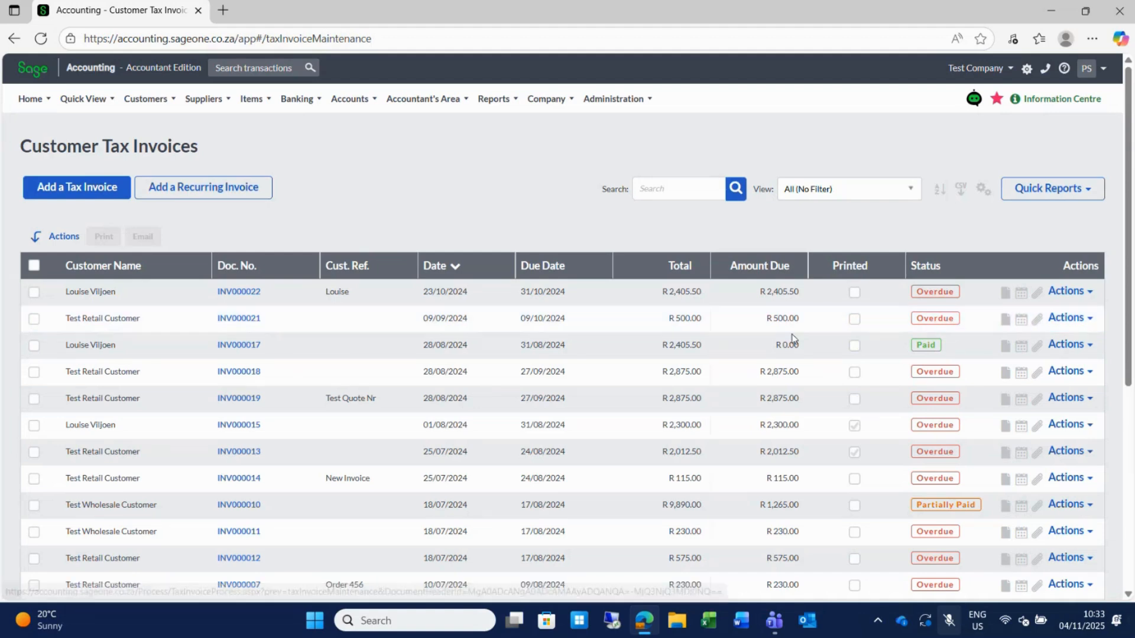
click(1090, 320)
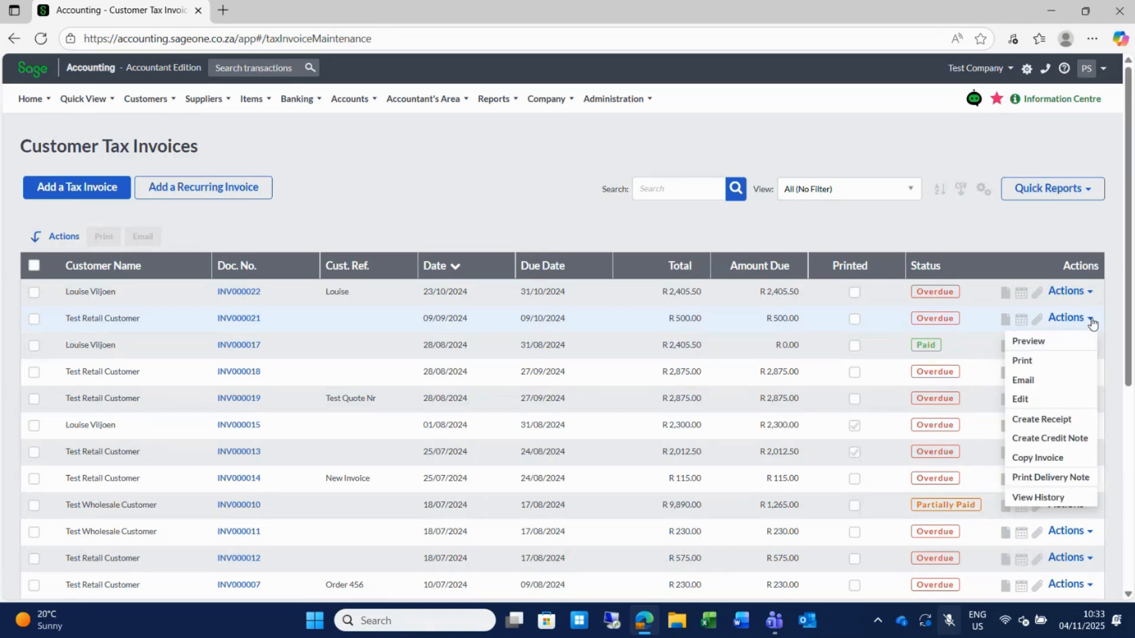
Create credit note CRN0000007 from invoice INV000021 for R 500.00 and save it.
click(1043, 440)
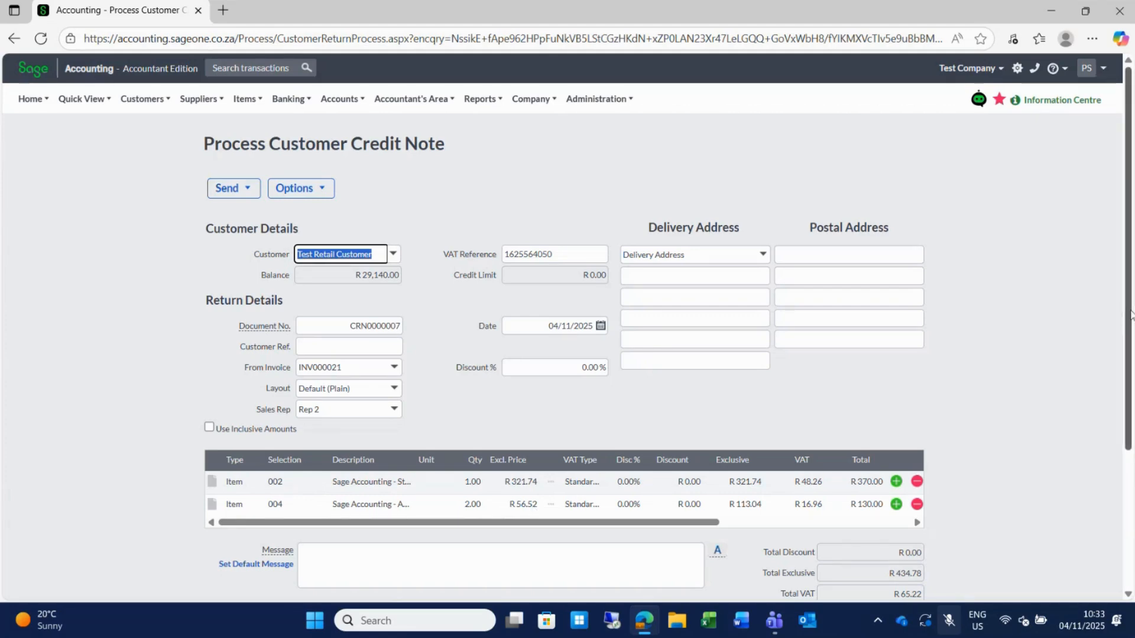
scroll(407, 438, down, 3)
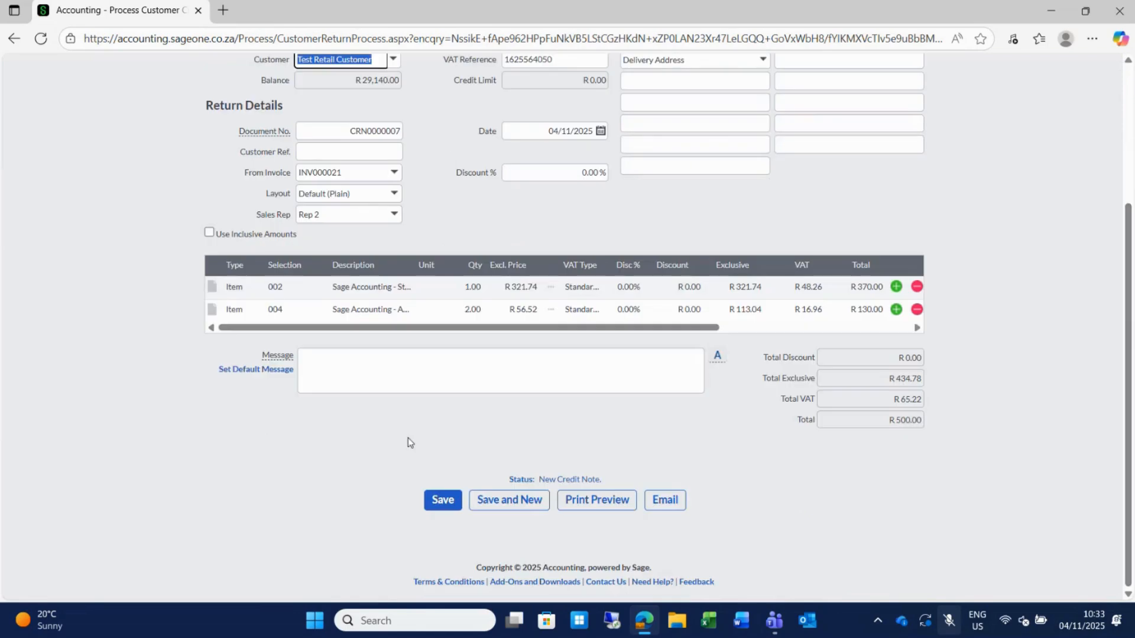
click(437, 502)
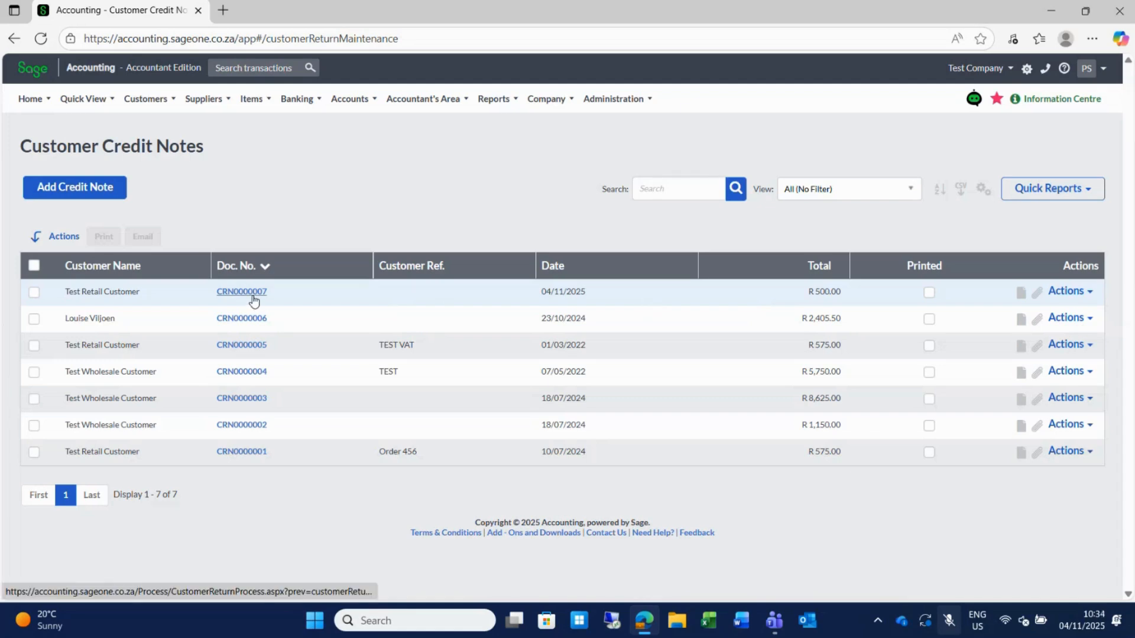
click(148, 99)
mouse_move(169, 176)
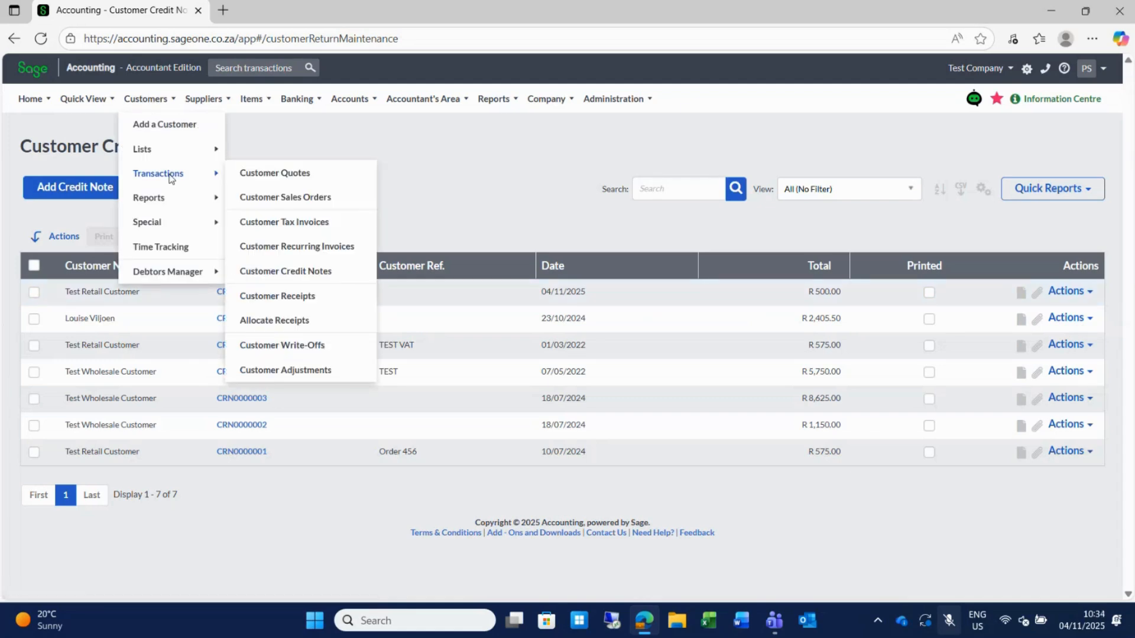
click(294, 224)
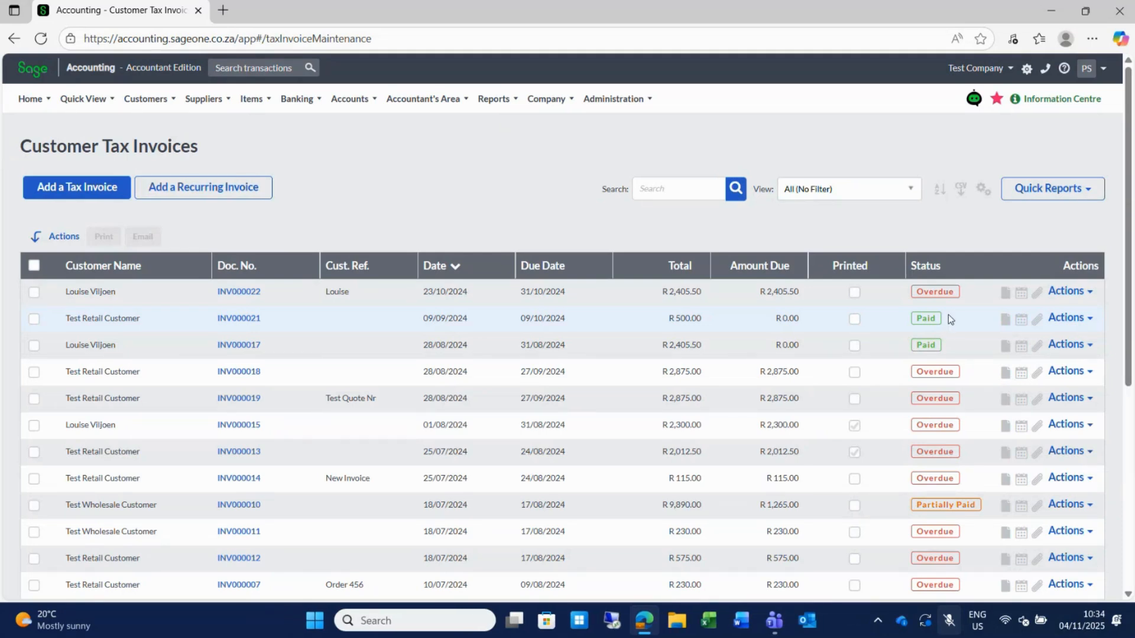
mouse_move(148, 99)
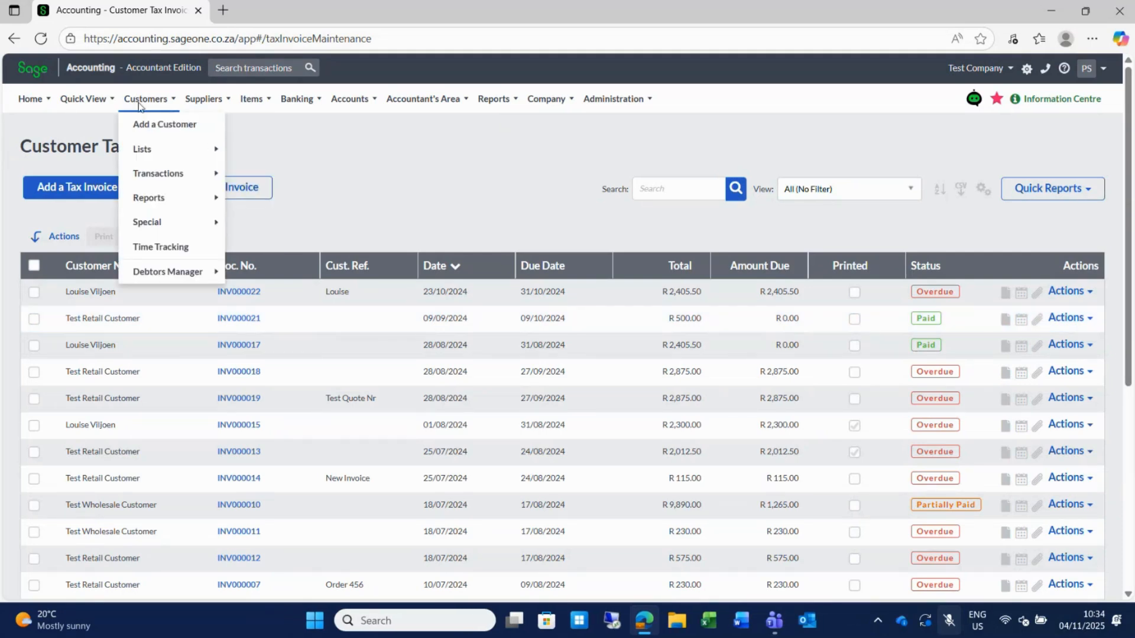
mouse_move(158, 174)
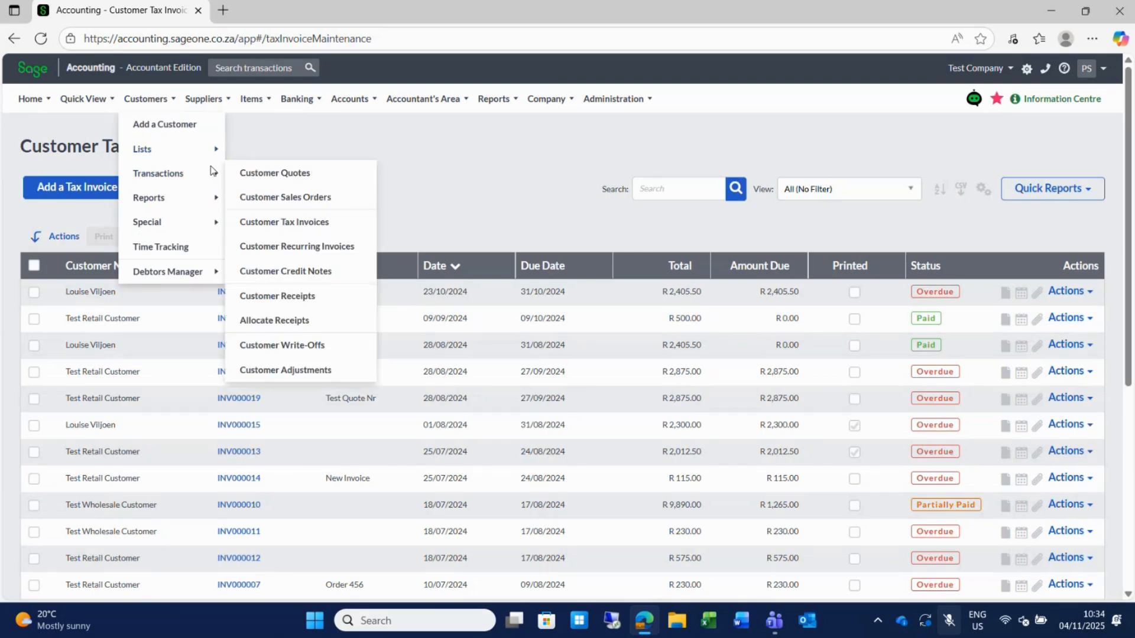
click(294, 270)
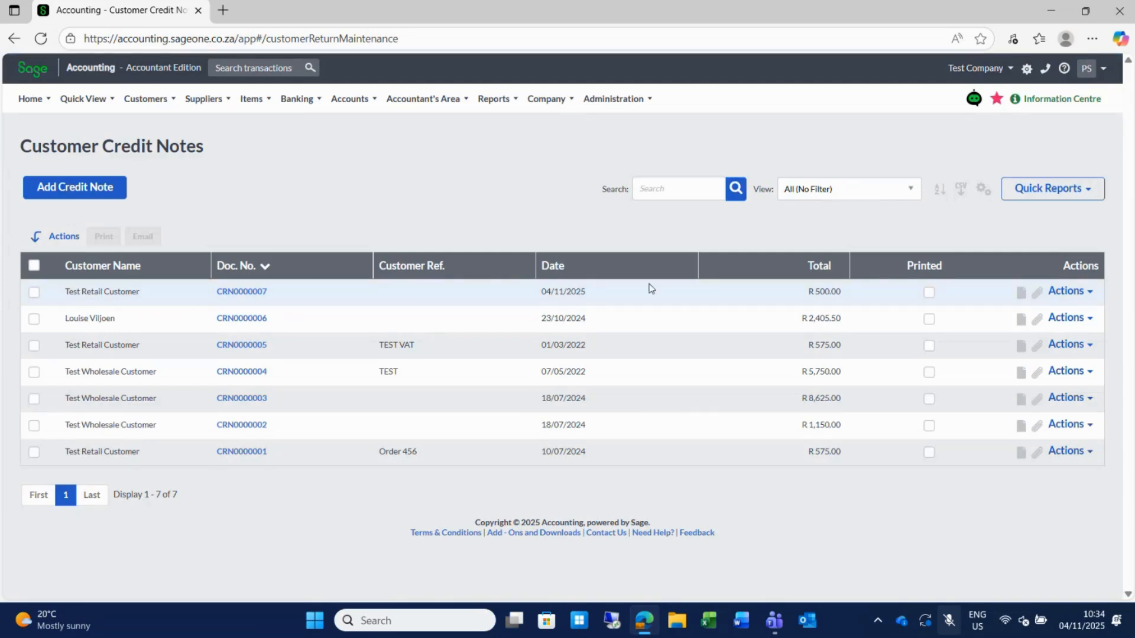
Re-invoice credit note CRN0000007 to start new invoice INV000023.
click(1091, 293)
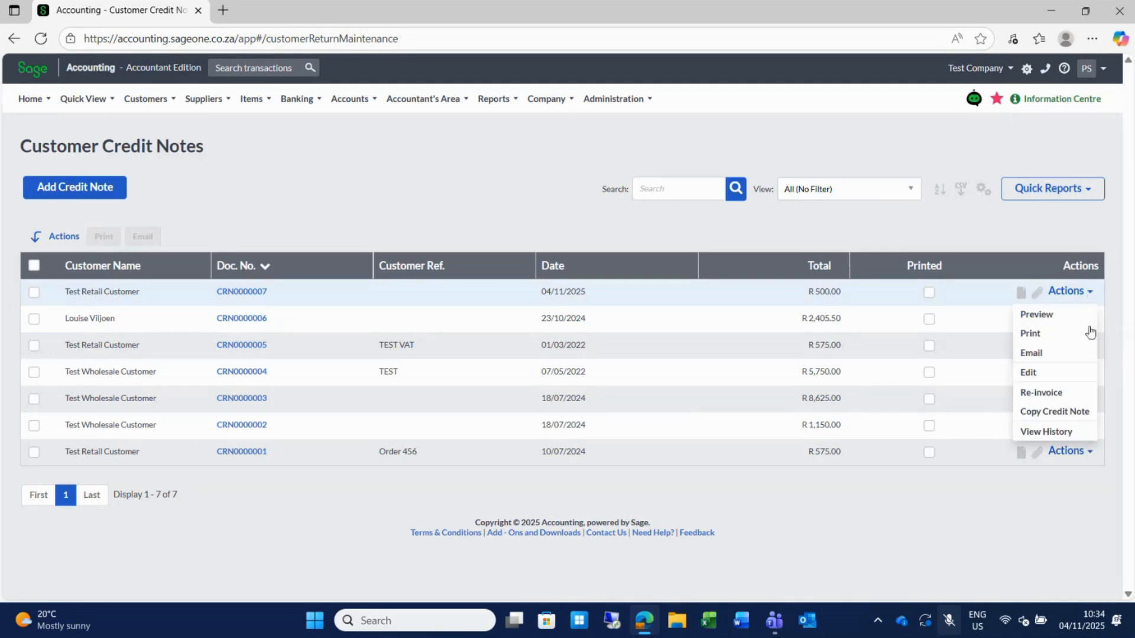
click(1045, 399)
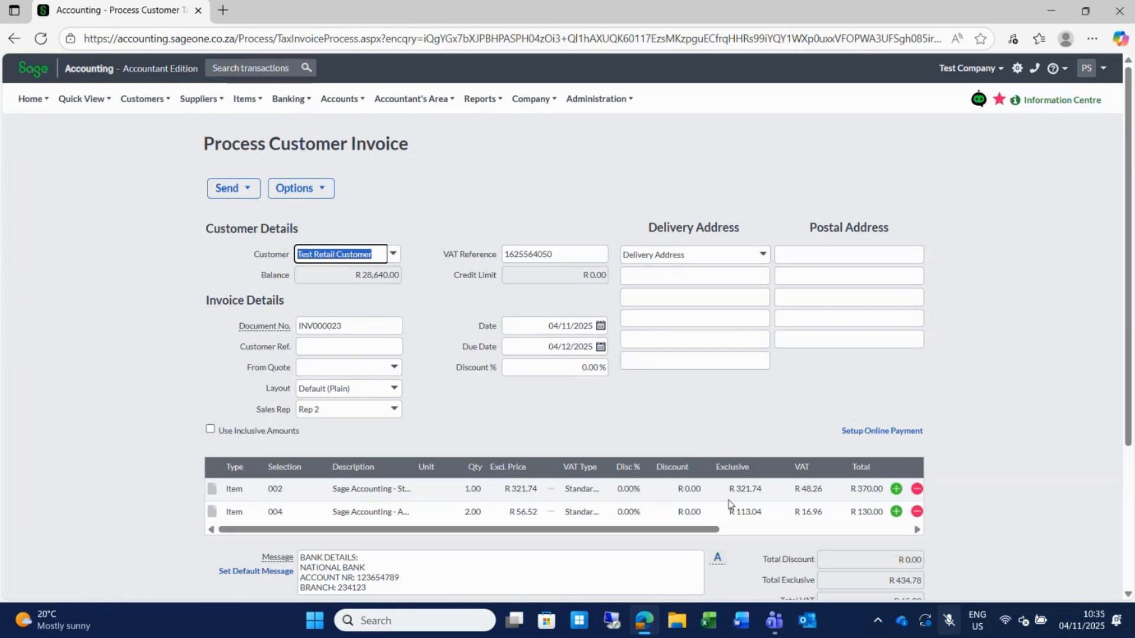
Switch INV000023's customer to Test Wholesale Customer and save the R 500.00 invoice.
click(393, 255)
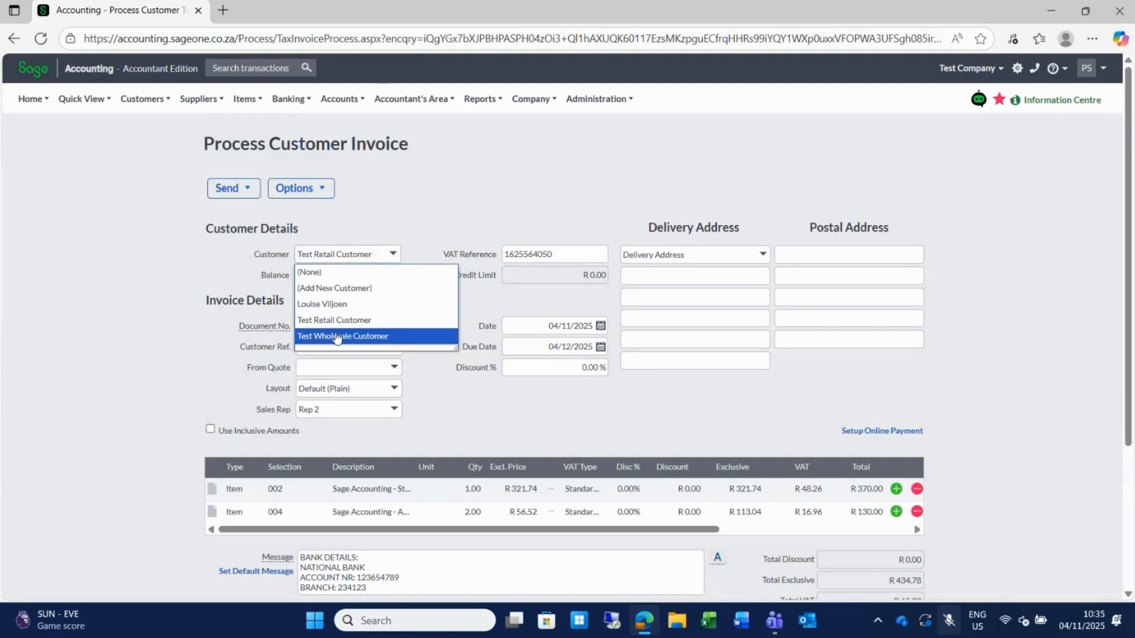
click(336, 336)
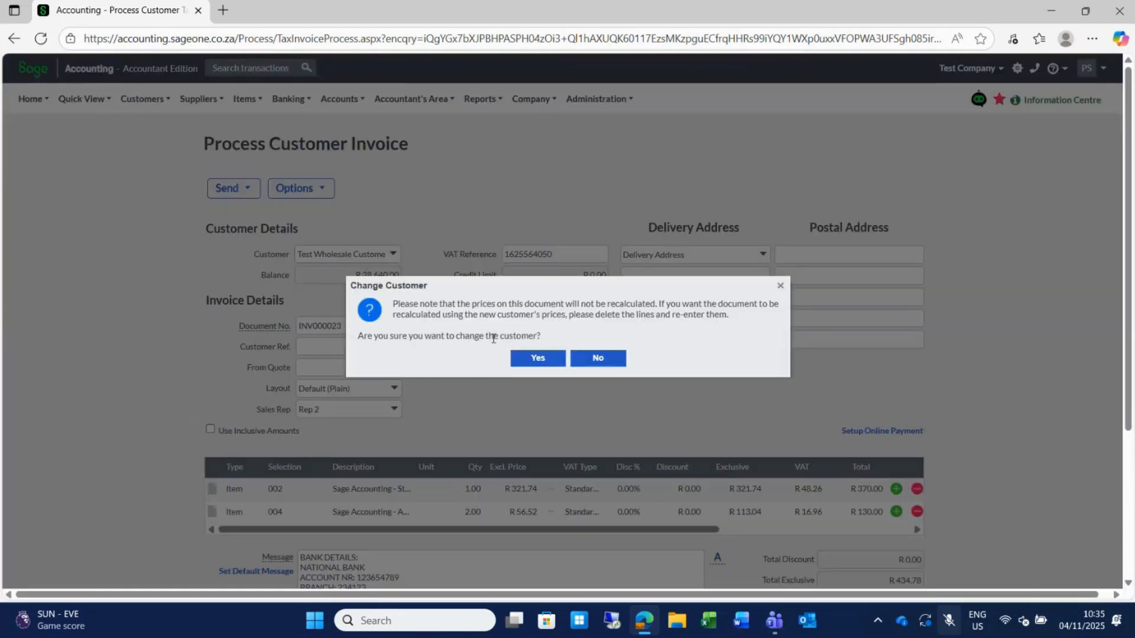
click(536, 358)
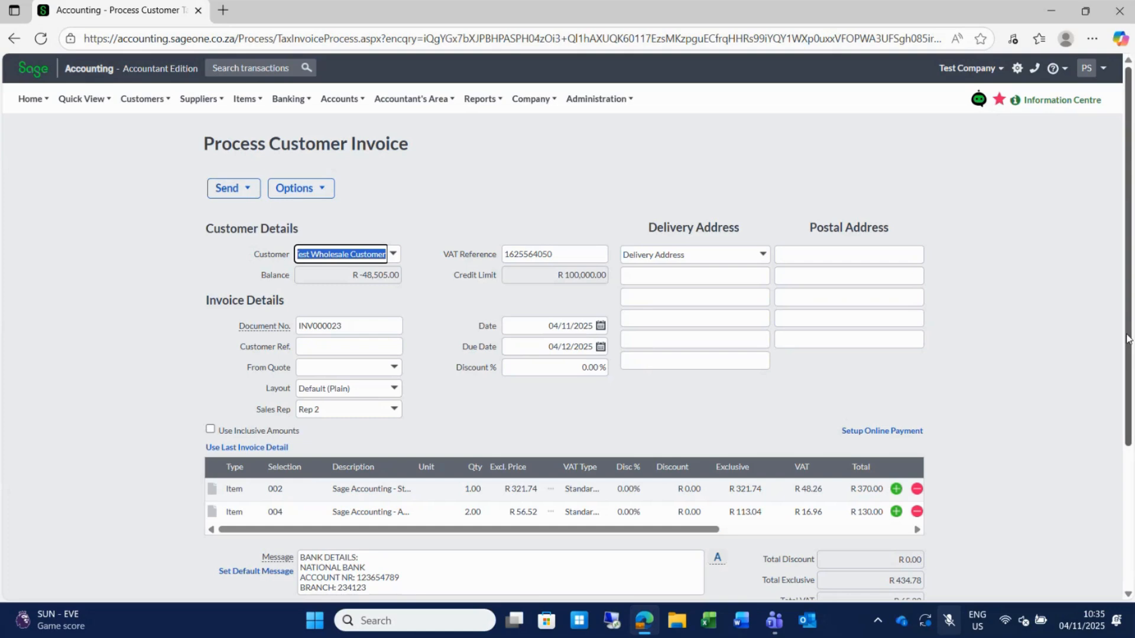
drag(1126, 338, 1038, 471)
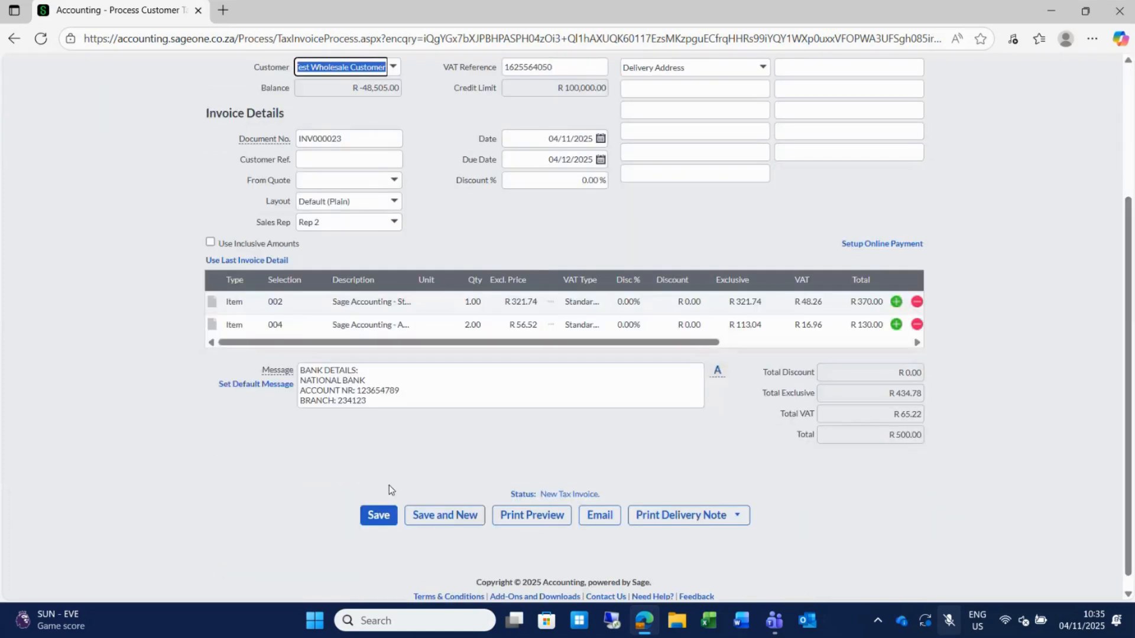
click(365, 516)
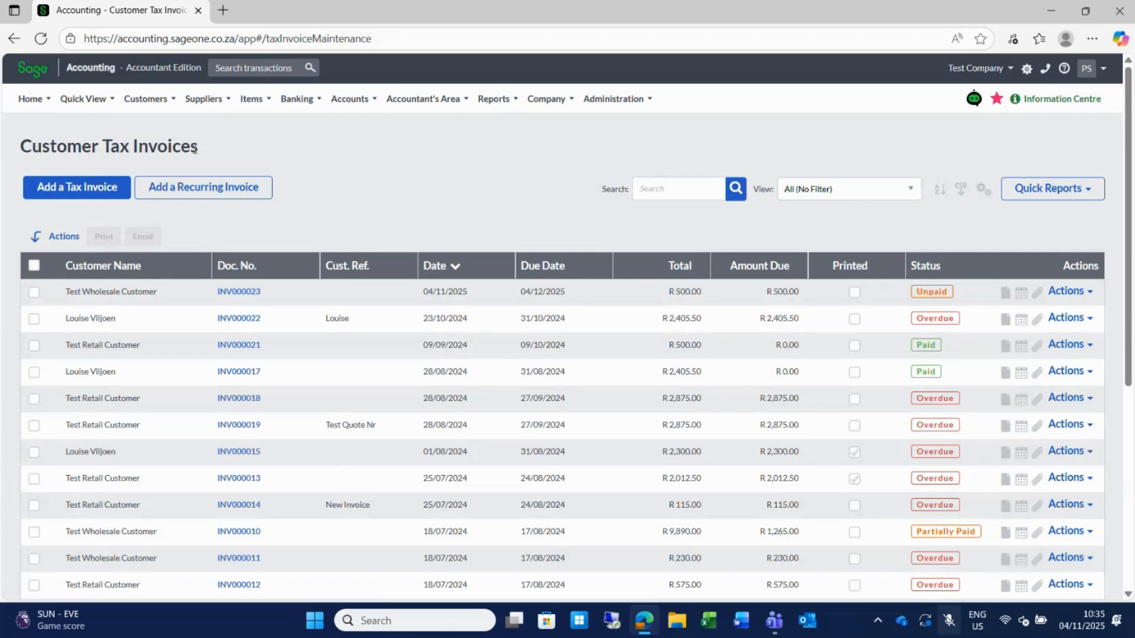
Go to Customers > Transactions > Customer Recurring Invoices.
click(147, 94)
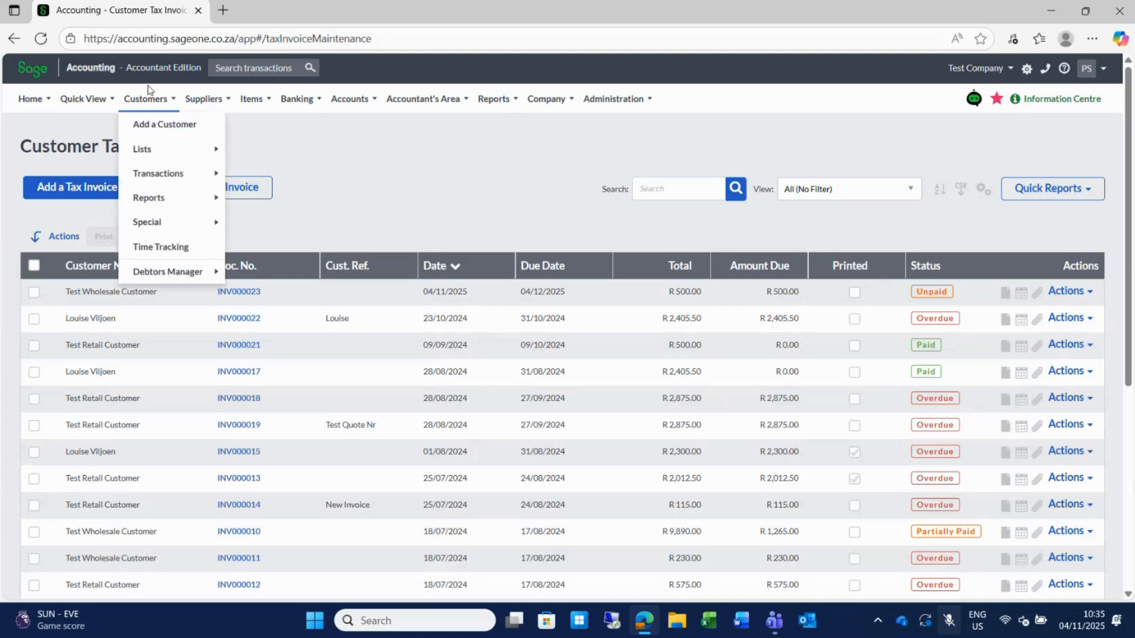
mouse_move(170, 175)
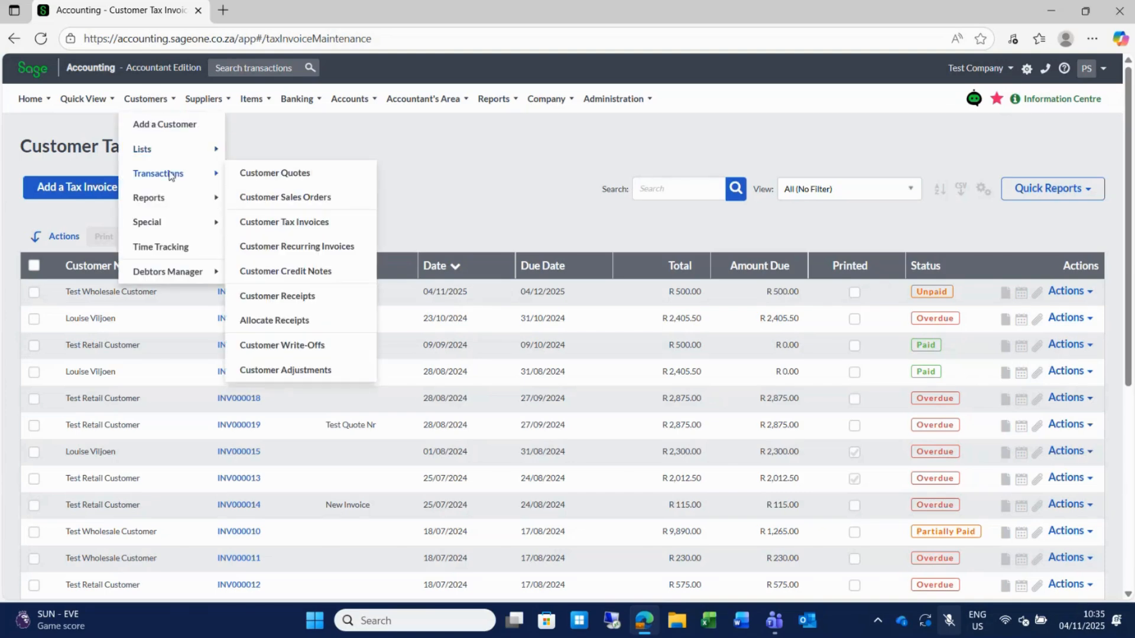
click(320, 247)
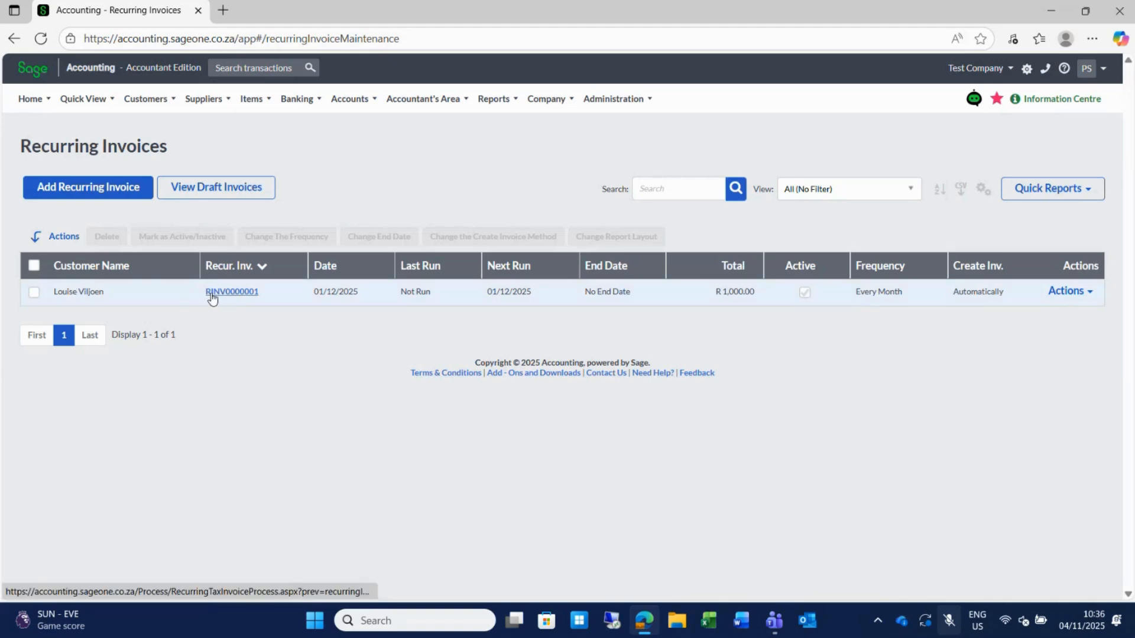
Open recurring invoice RINV0000001 and confirm its frequency as Every Month.
click(242, 294)
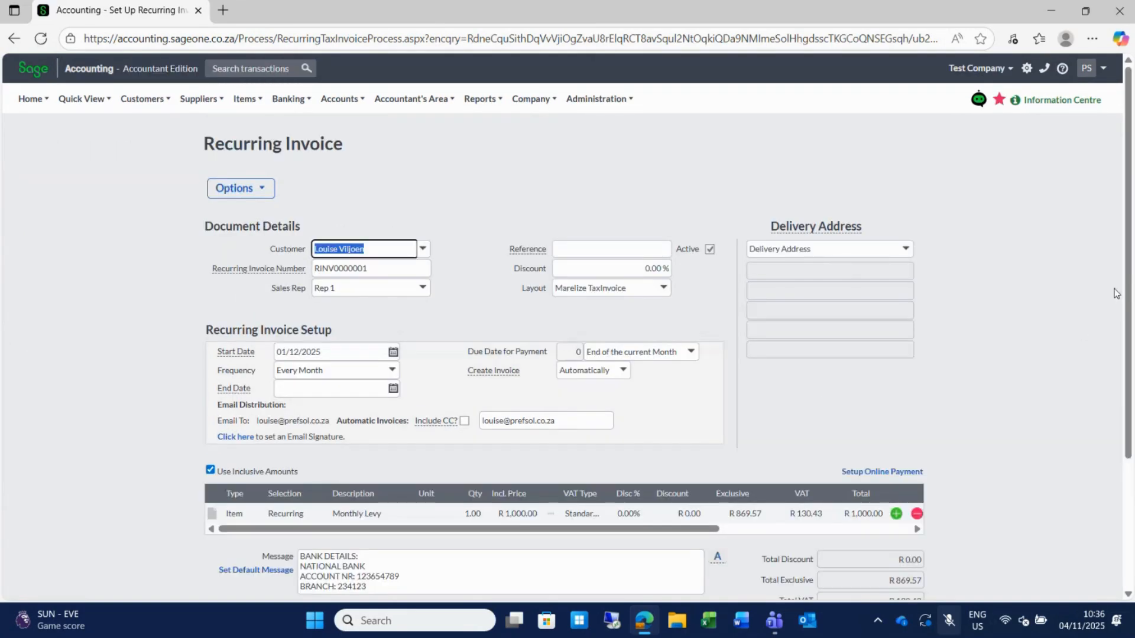
scroll(1130, 296, down, 1)
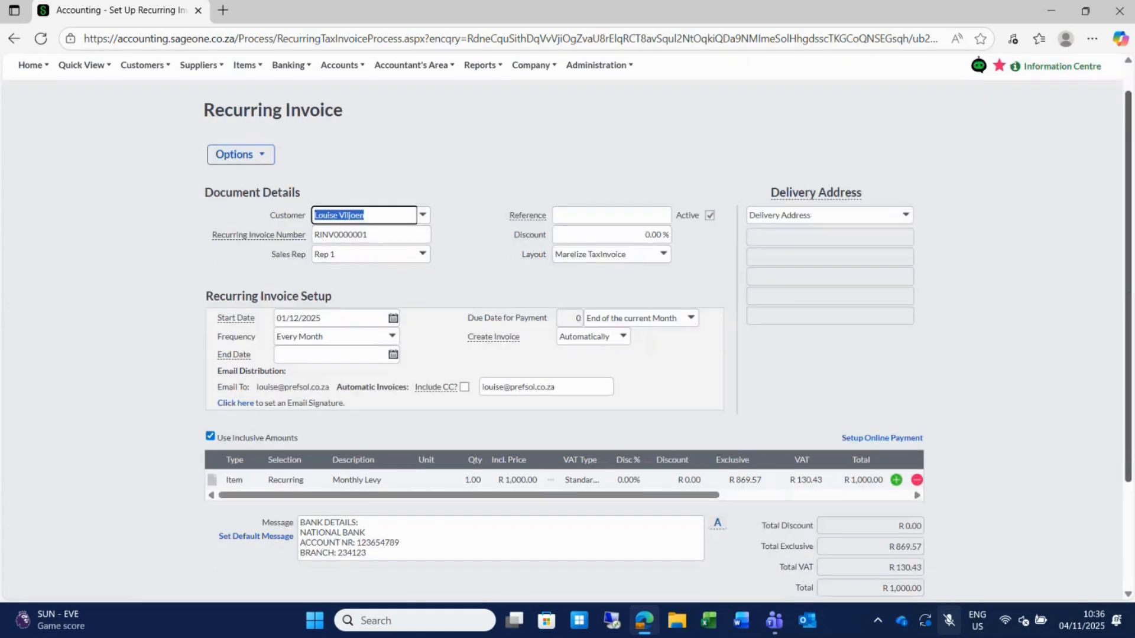
scroll(564, 354, down, 2)
scroll(564, 354, up, 2)
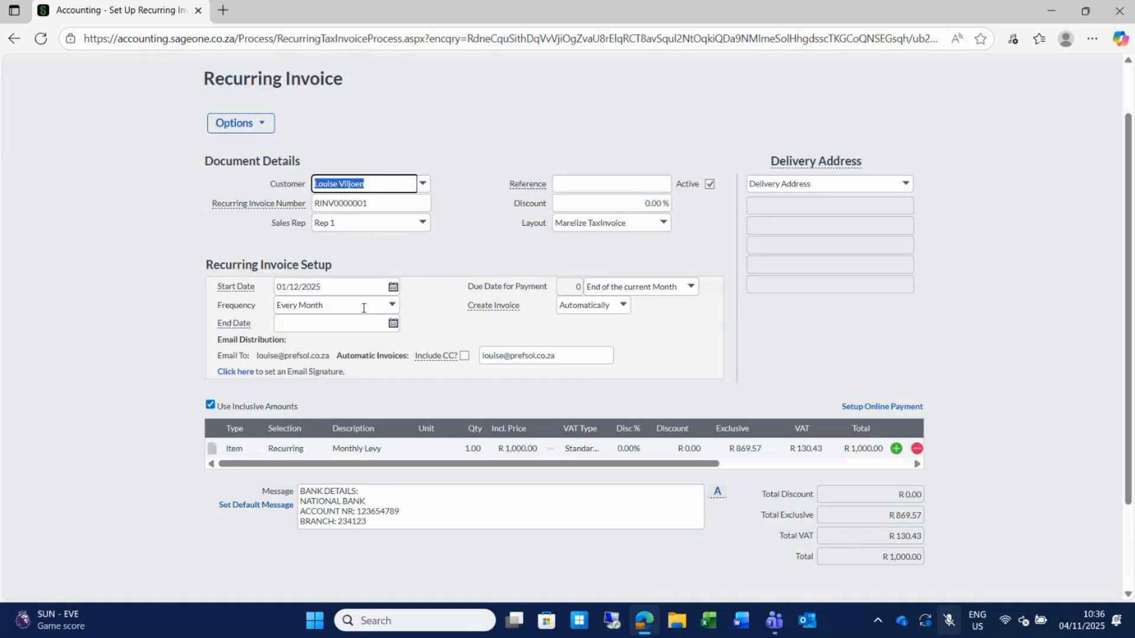
mouse_move(506, 312)
click(391, 306)
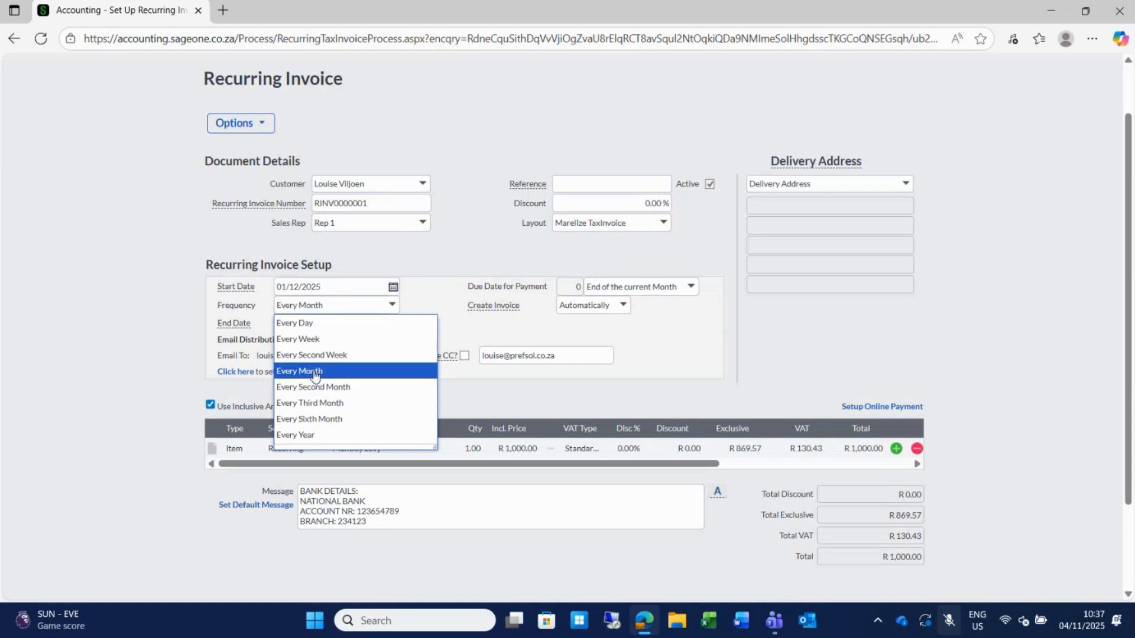
click(314, 372)
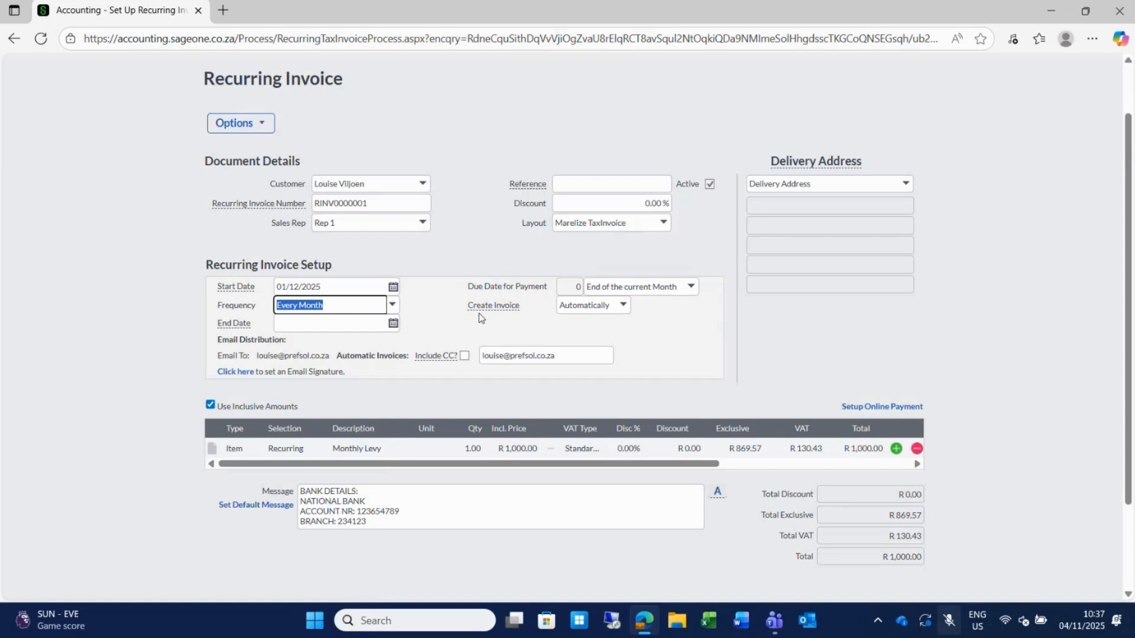
Keep Create Invoice set to Automatically and save recurring invoice RINV0000001.
click(623, 315)
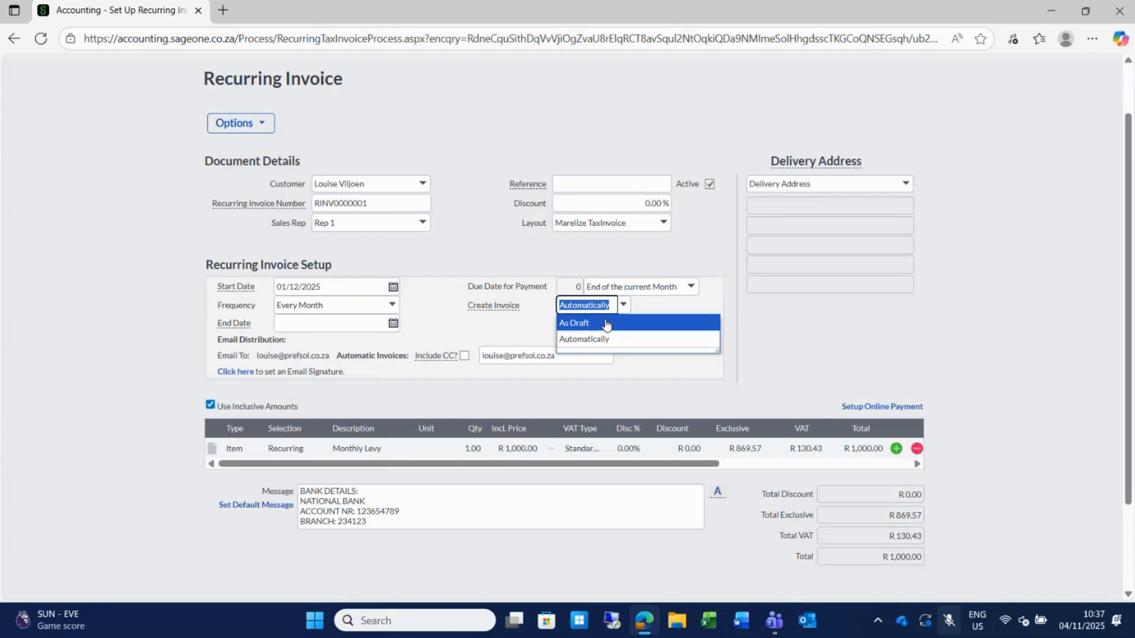
click(611, 338)
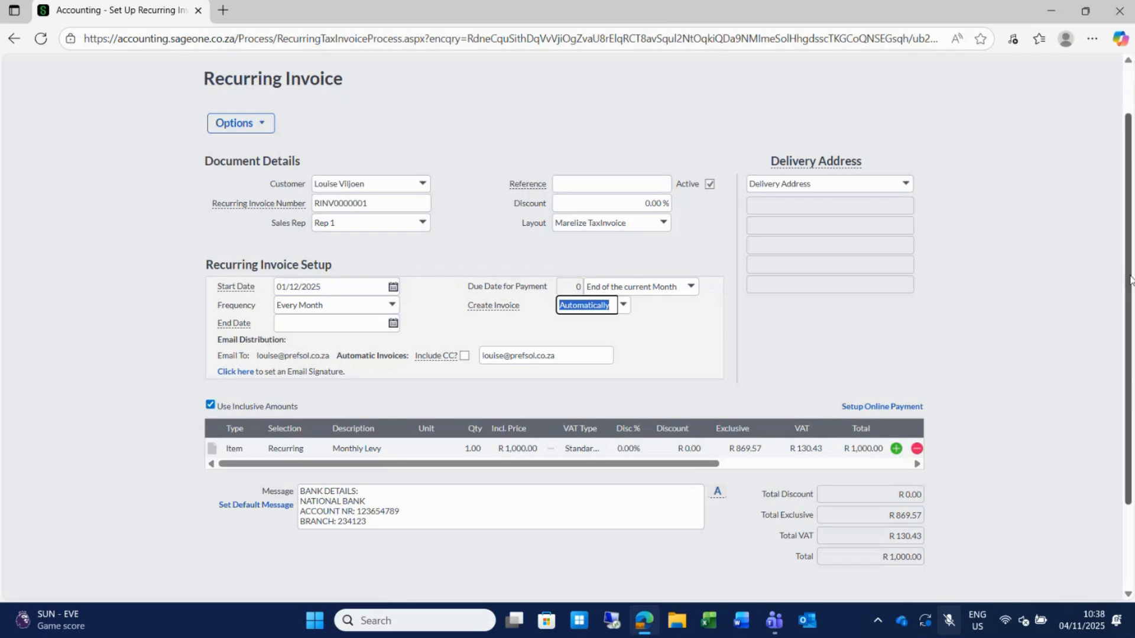
scroll(1130, 278, down, 2)
click(509, 503)
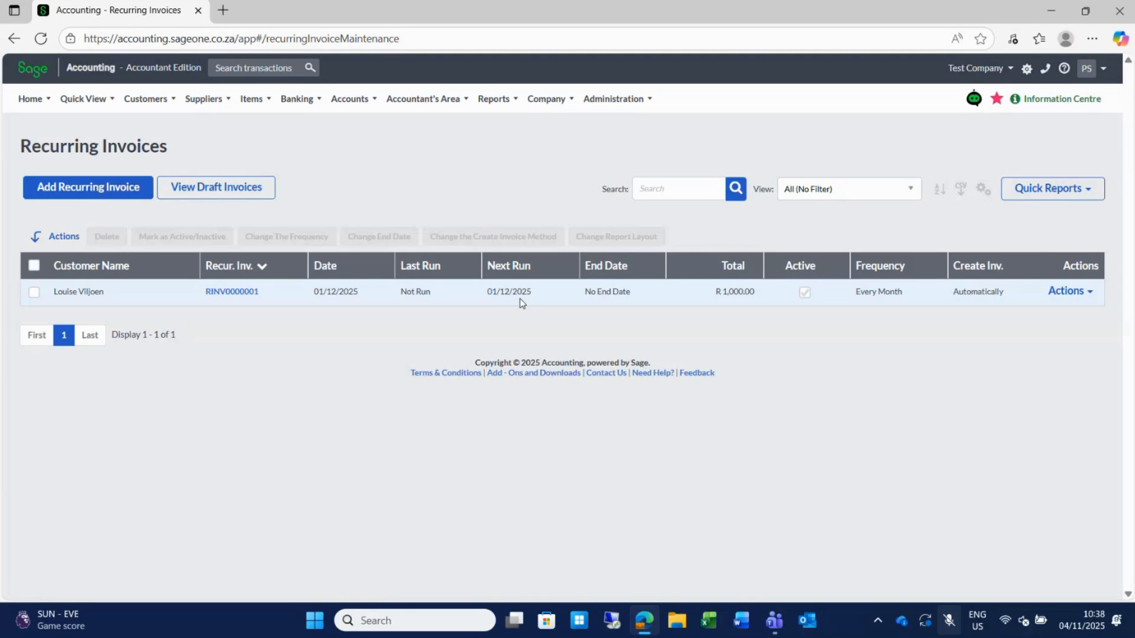
Browse the Customers menu, then go to Suppliers > Transactions > Supplier Invoices.
click(147, 101)
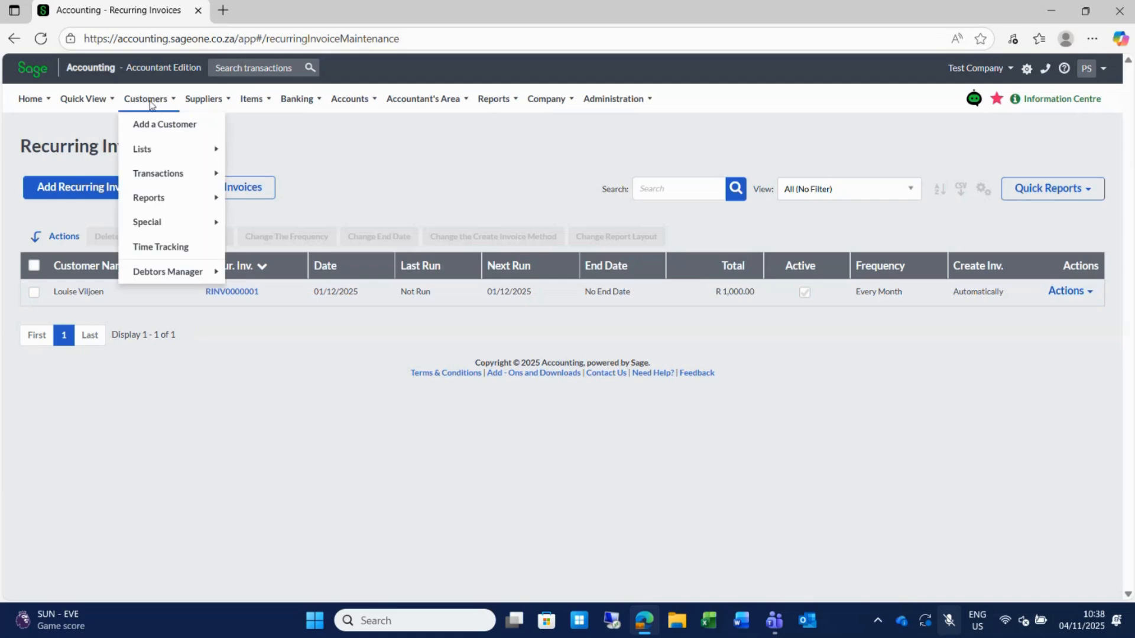
mouse_move(169, 175)
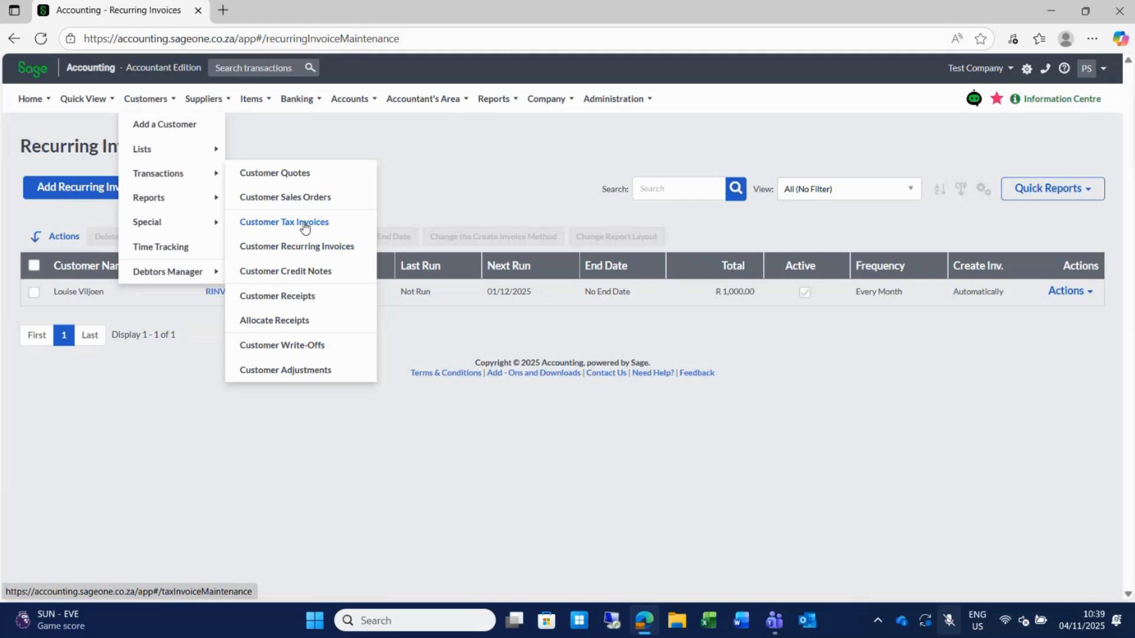
mouse_move(190, 208)
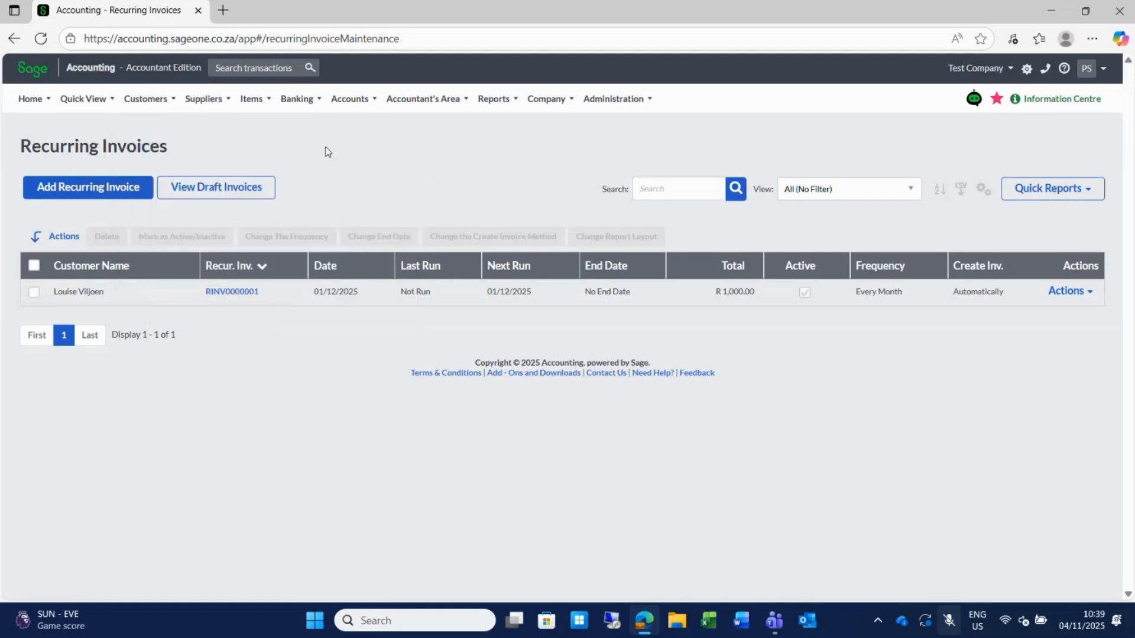
mouse_move(212, 105)
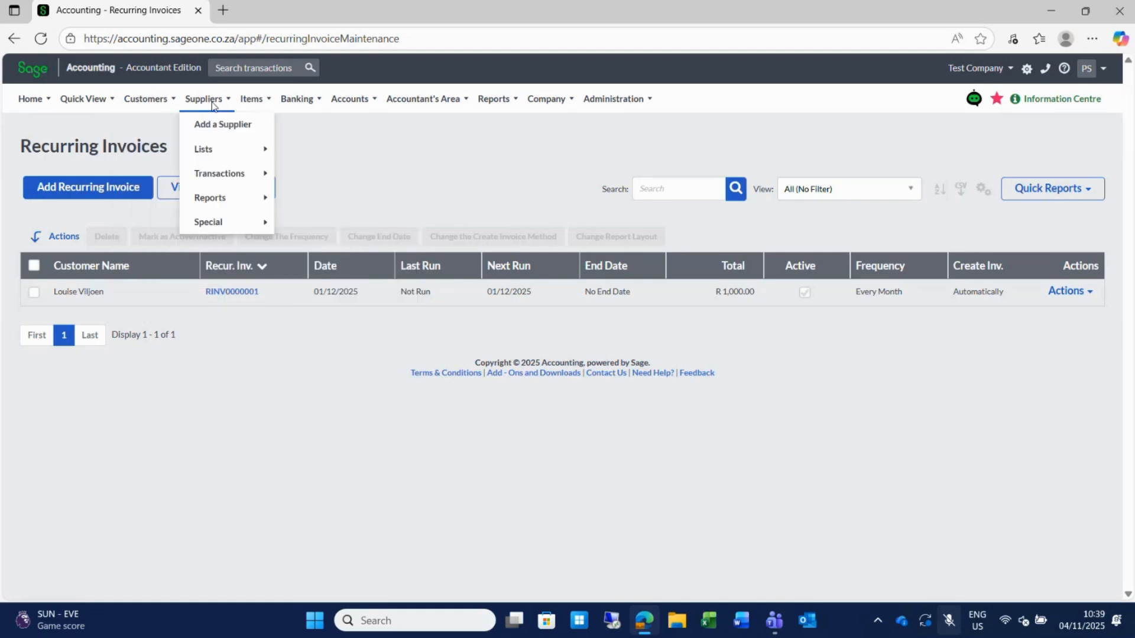
mouse_move(230, 176)
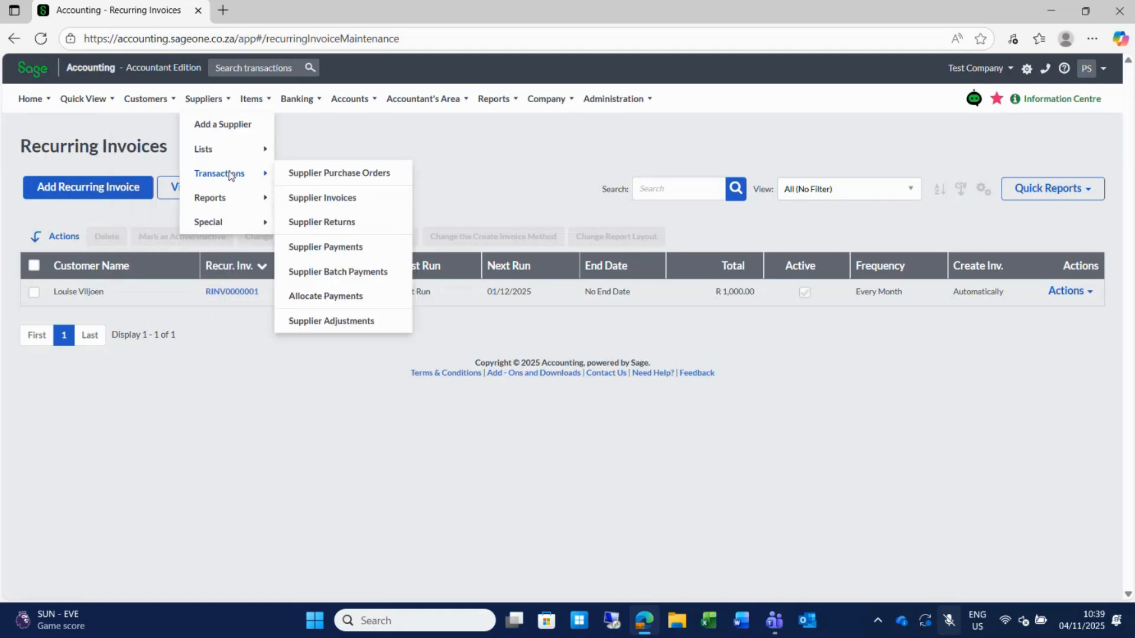
click(346, 201)
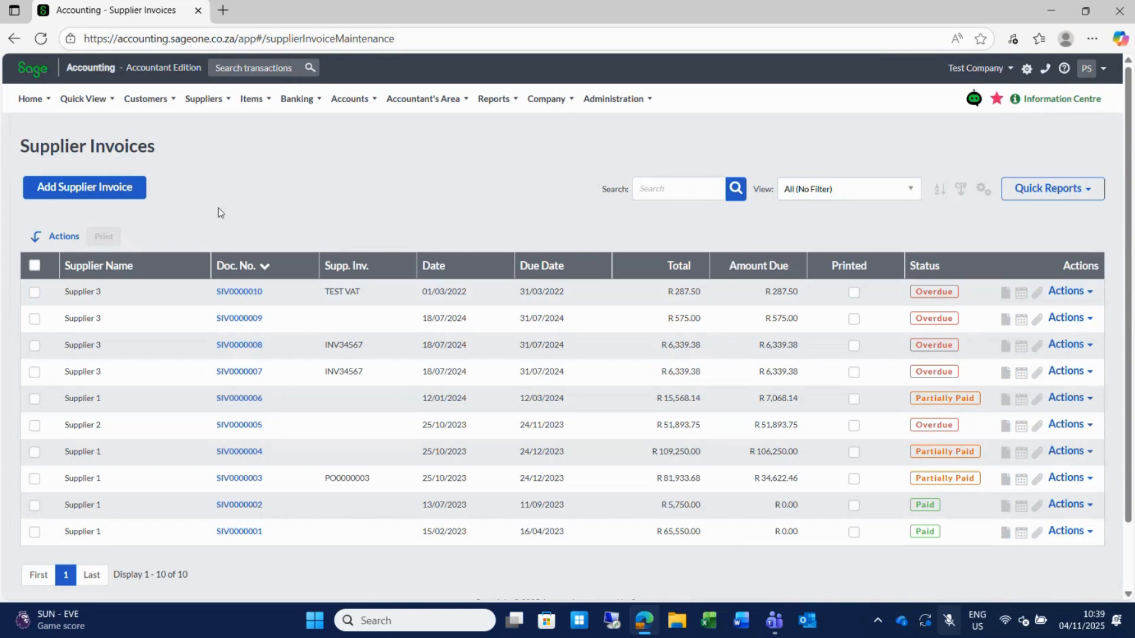
Open Items > Lists > List of Items and select item 001, Online Training.
mouse_move(258, 105)
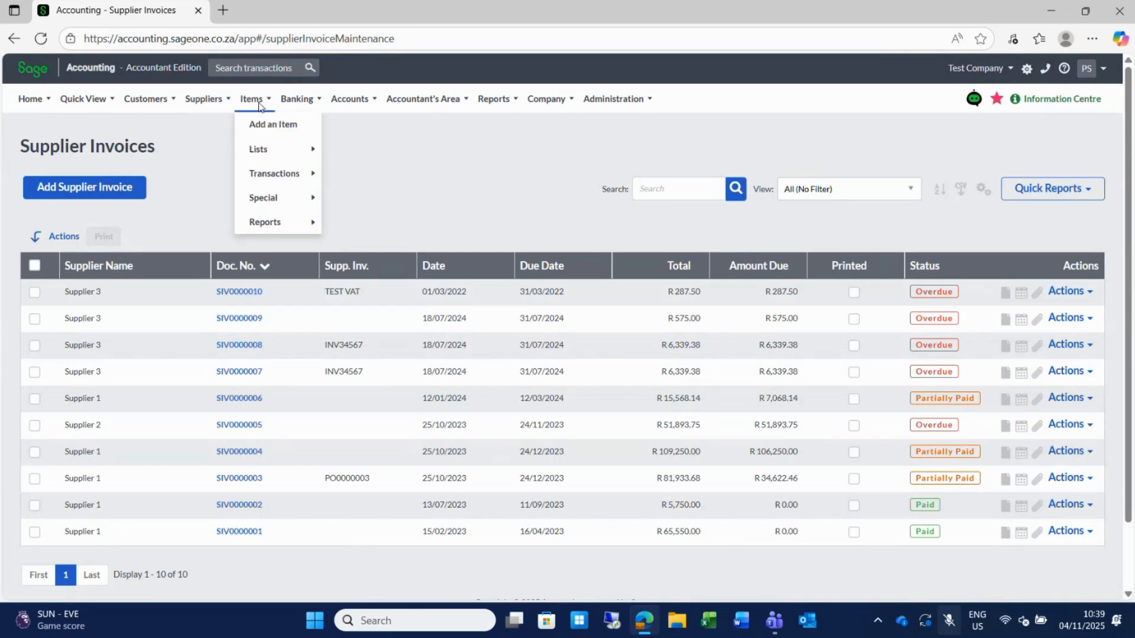
mouse_move(279, 154)
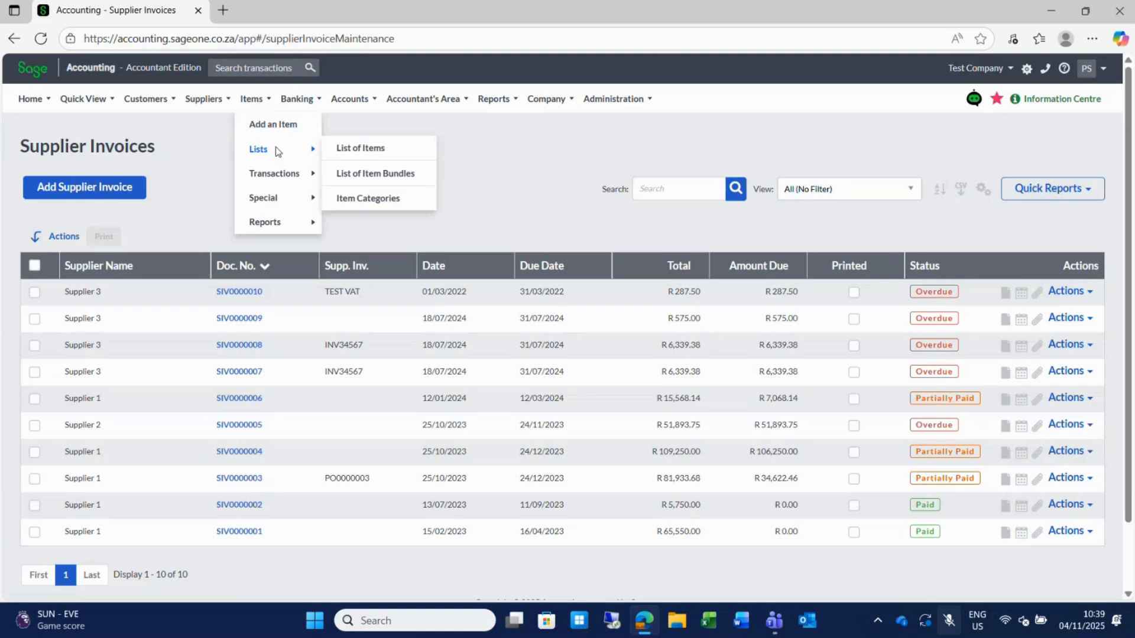
click(353, 149)
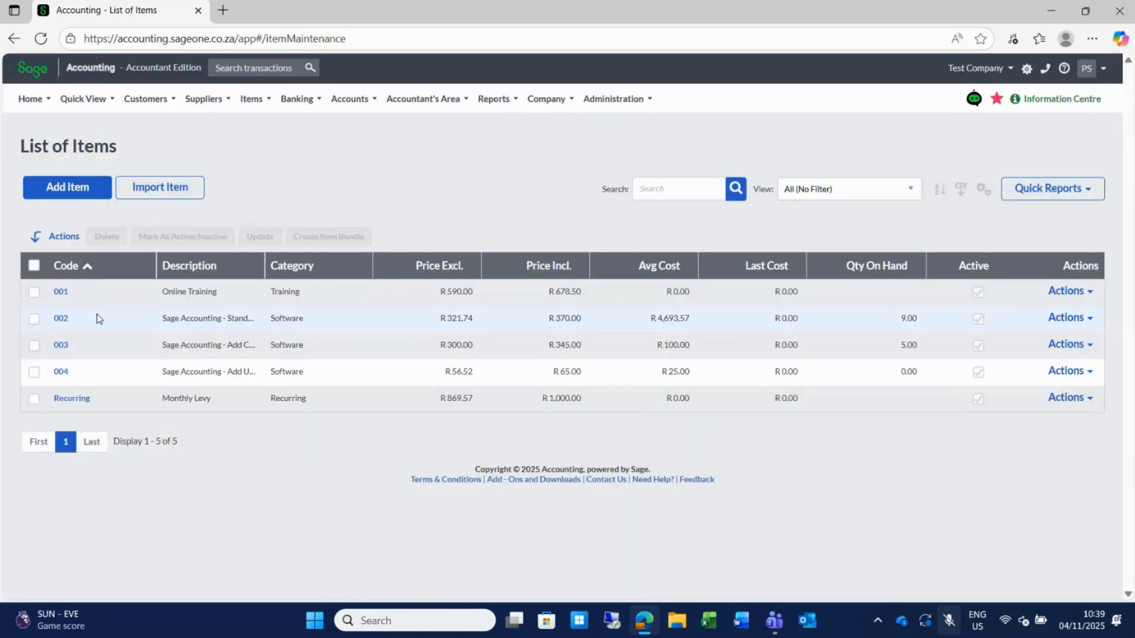
click(60, 300)
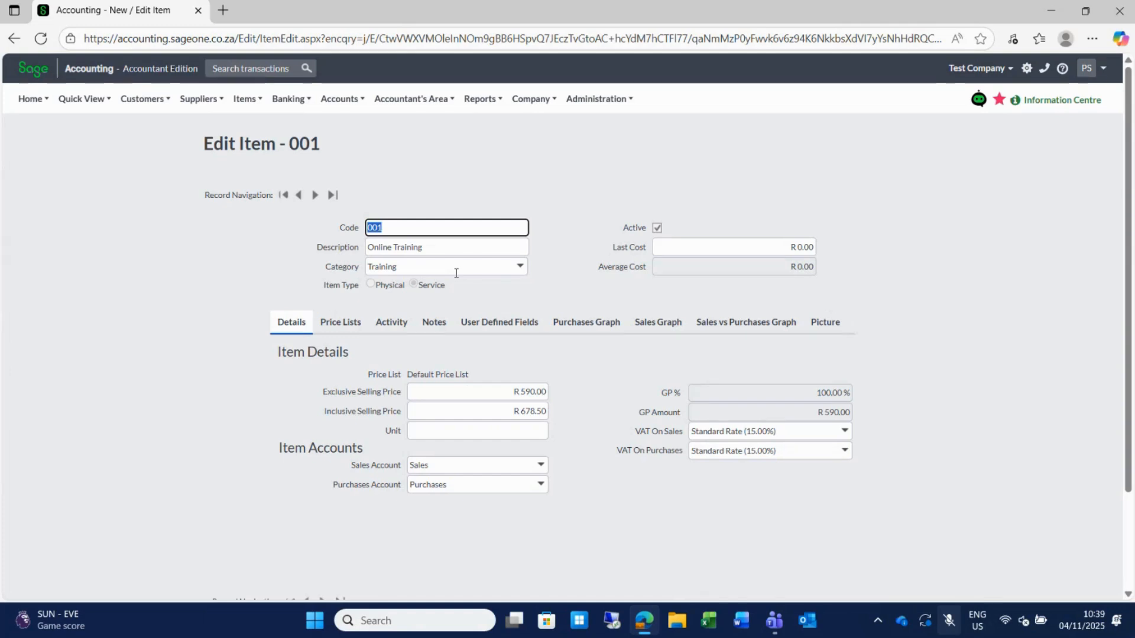
mouse_move(140, 98)
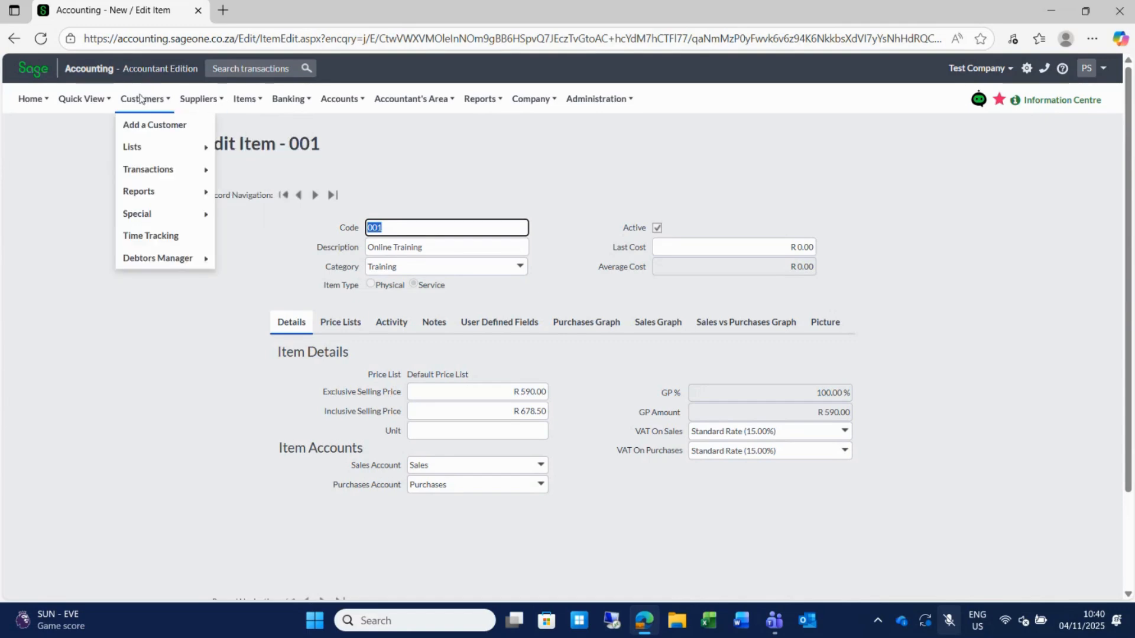
Go to Customers > Transactions > Customer Tax Invoices, headed by INV000023.
mouse_move(166, 169)
click(280, 215)
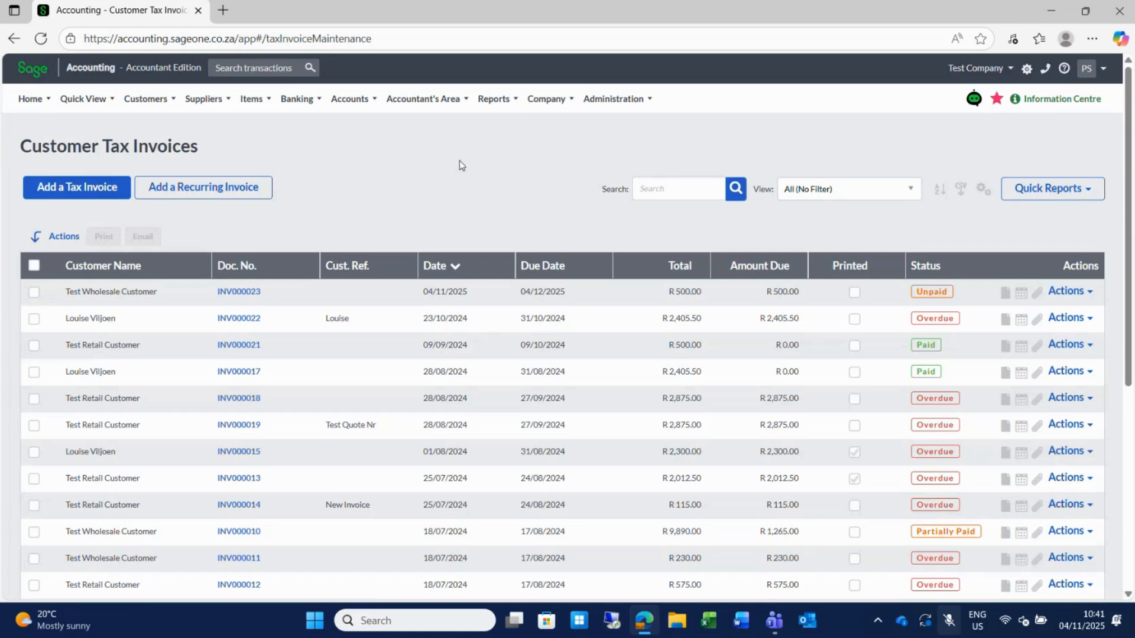
Open the Administration menu, then the Company menu, and reveal the Assets submenu.
click(615, 100)
click(544, 101)
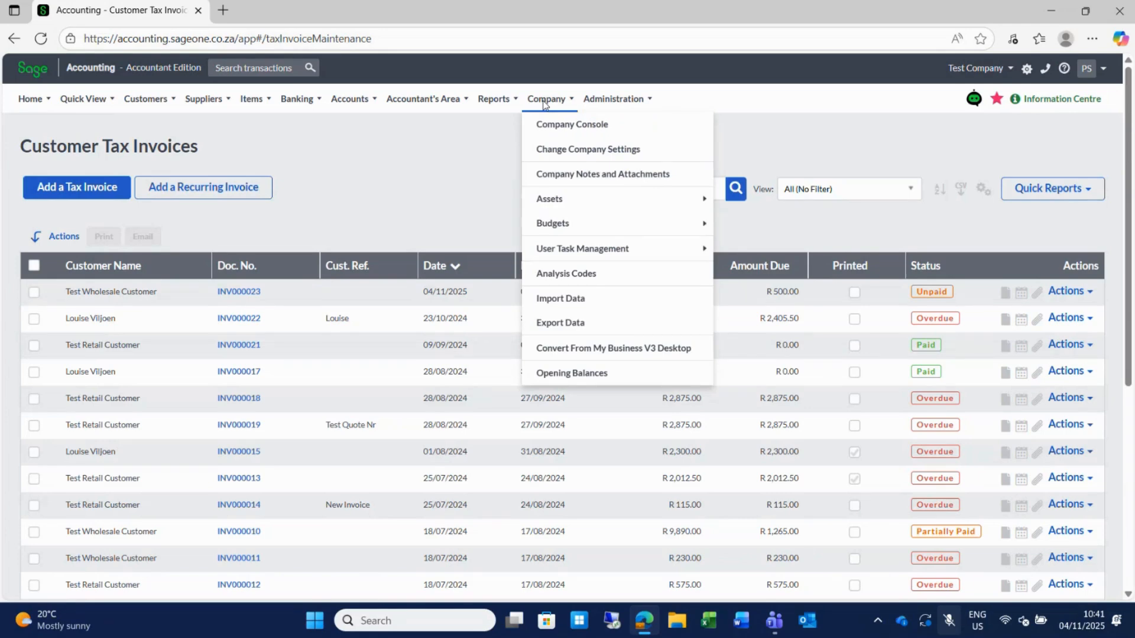
mouse_move(578, 202)
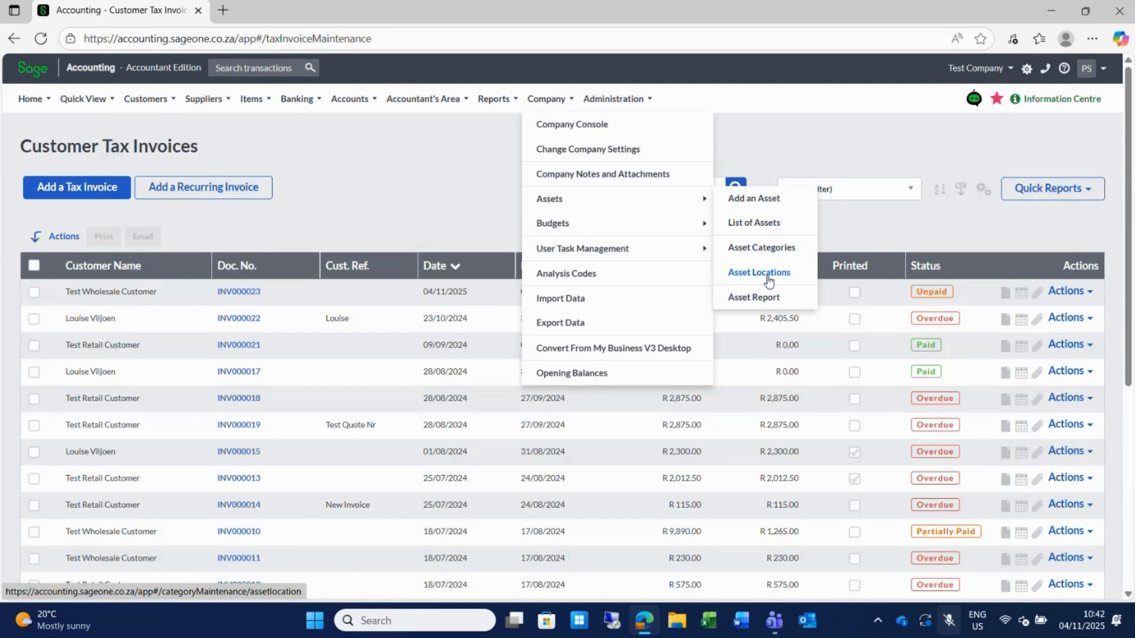
Go to Company > Assets > List of Assets and add a new asset.
click(750, 224)
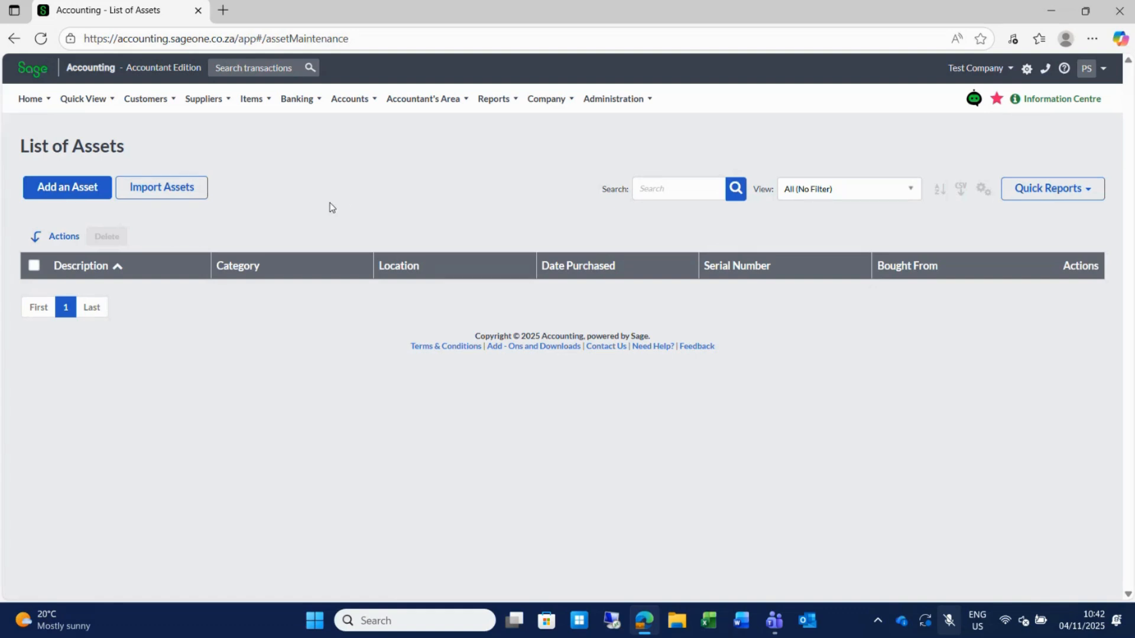
click(62, 188)
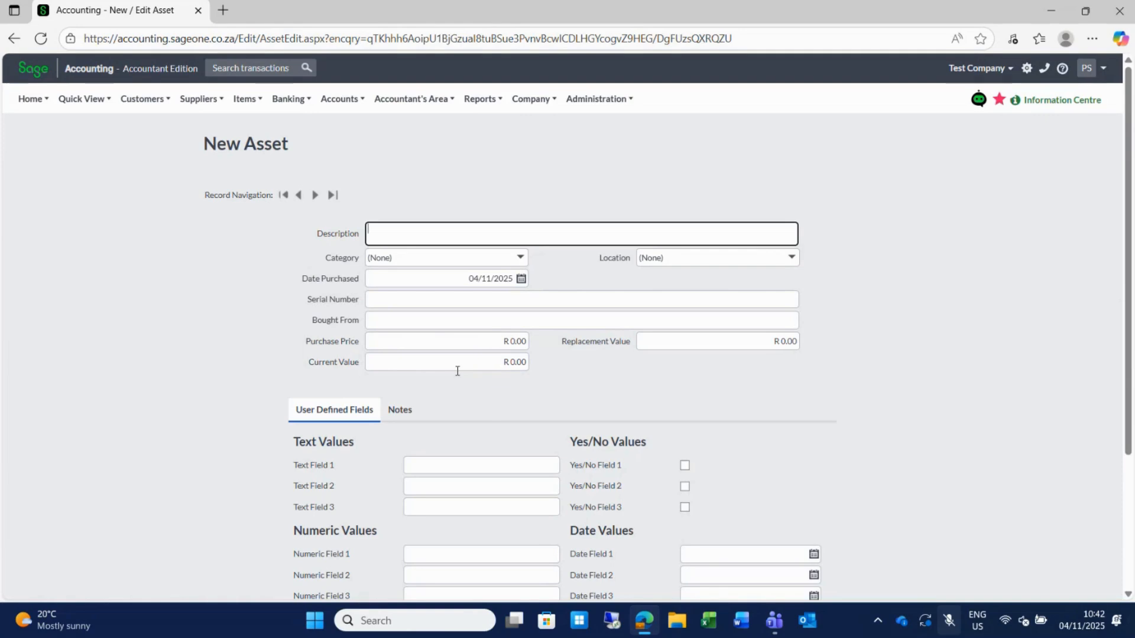
Open Budget Project 2024 from Company > Budgets > List of Budgets, then reopen the Company menu.
mouse_move(607, 105)
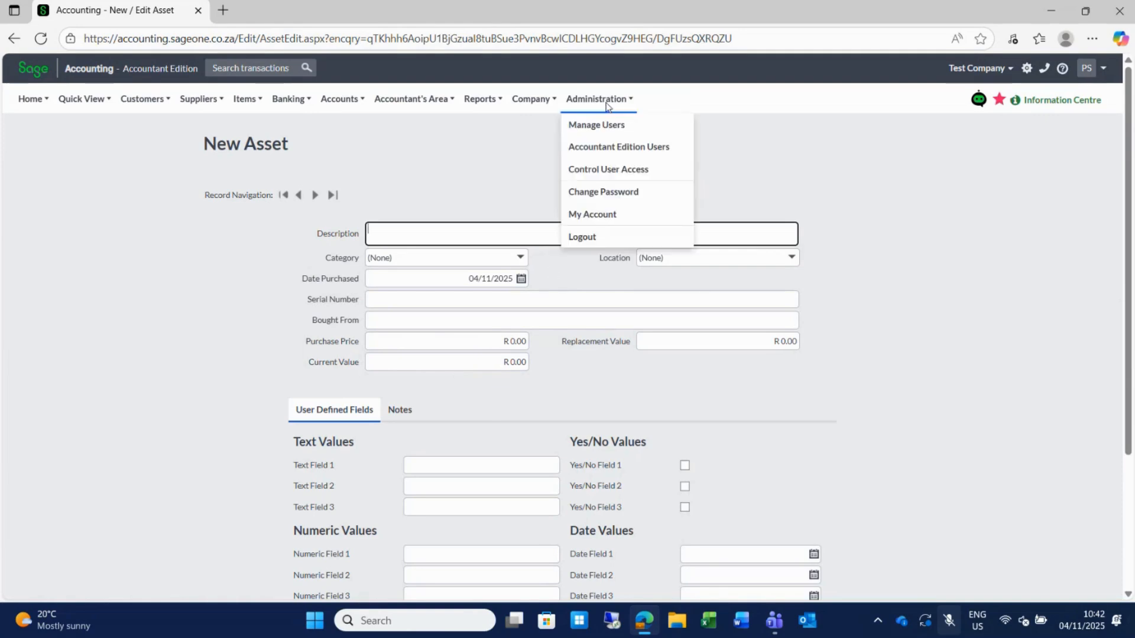
mouse_move(539, 105)
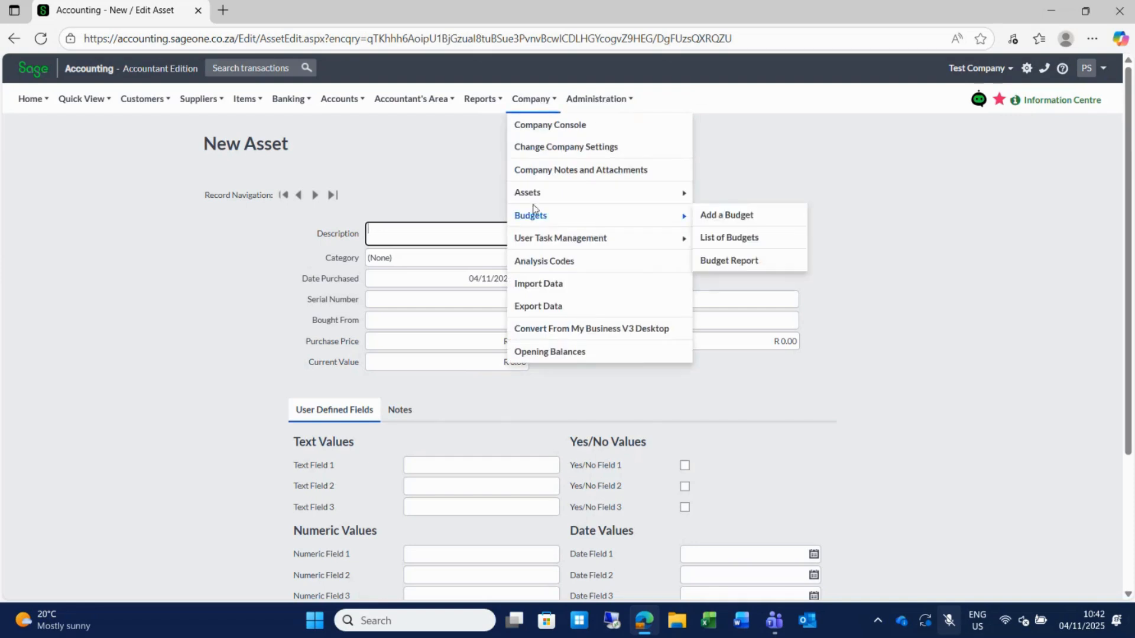
mouse_move(533, 217)
click(730, 238)
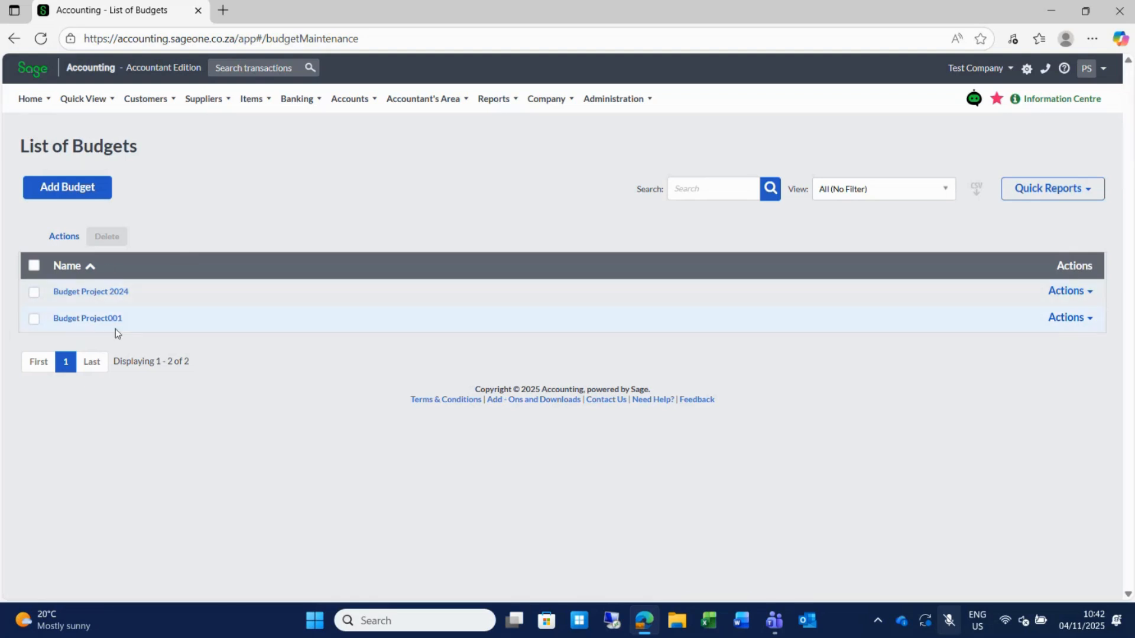
click(81, 294)
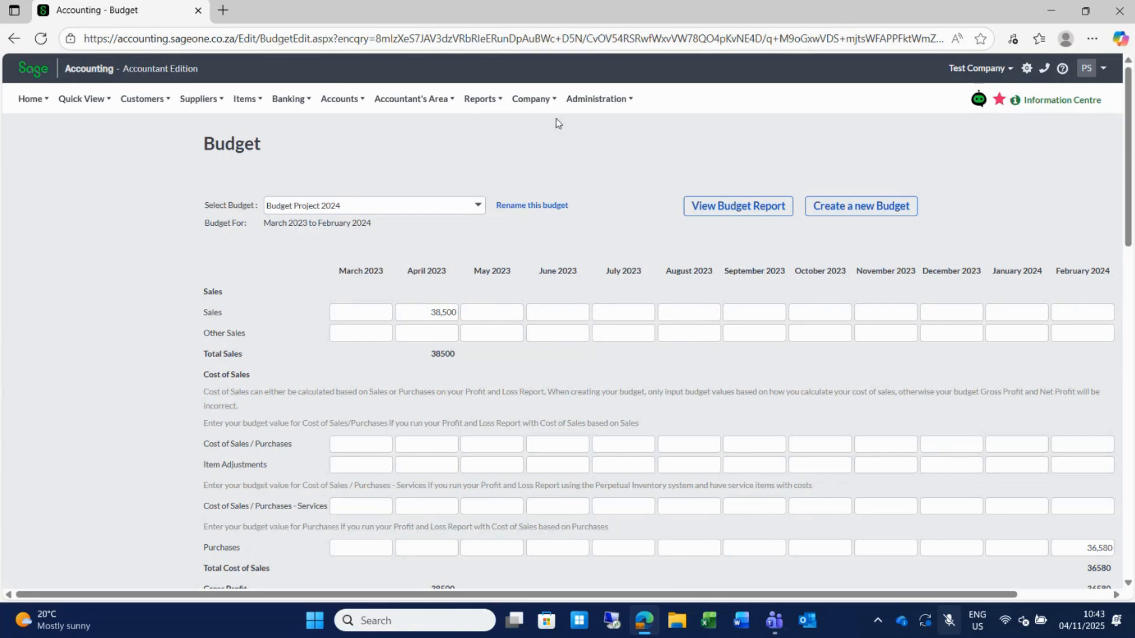
click(538, 105)
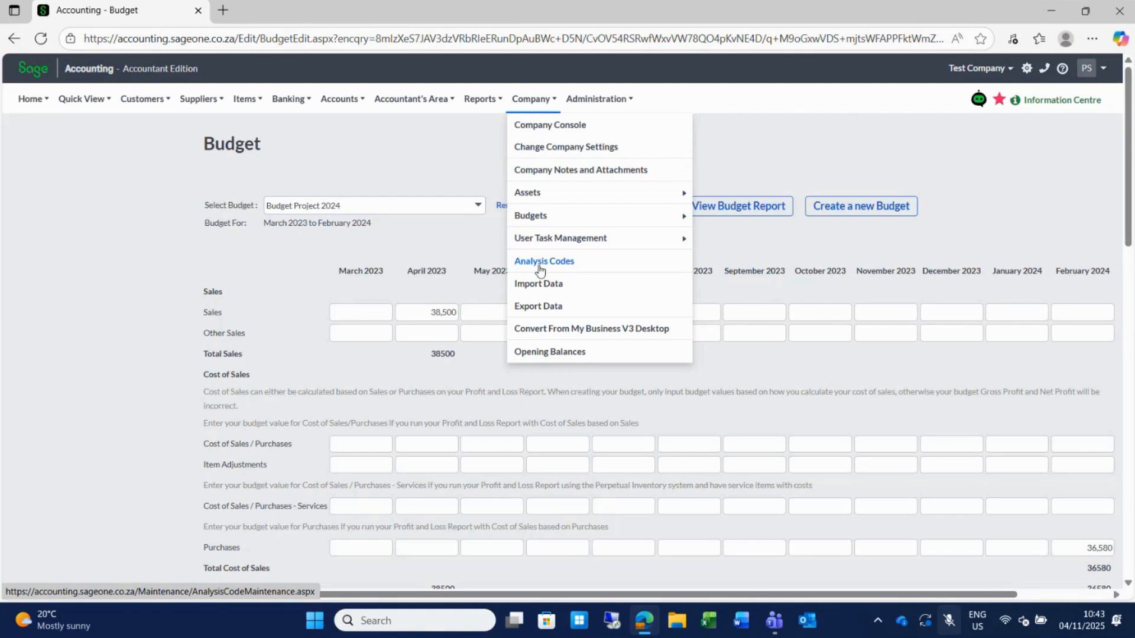
On Analysis Codes, delete blank Region rows, then view Department and Projects (Project 1, Project 2).
click(554, 265)
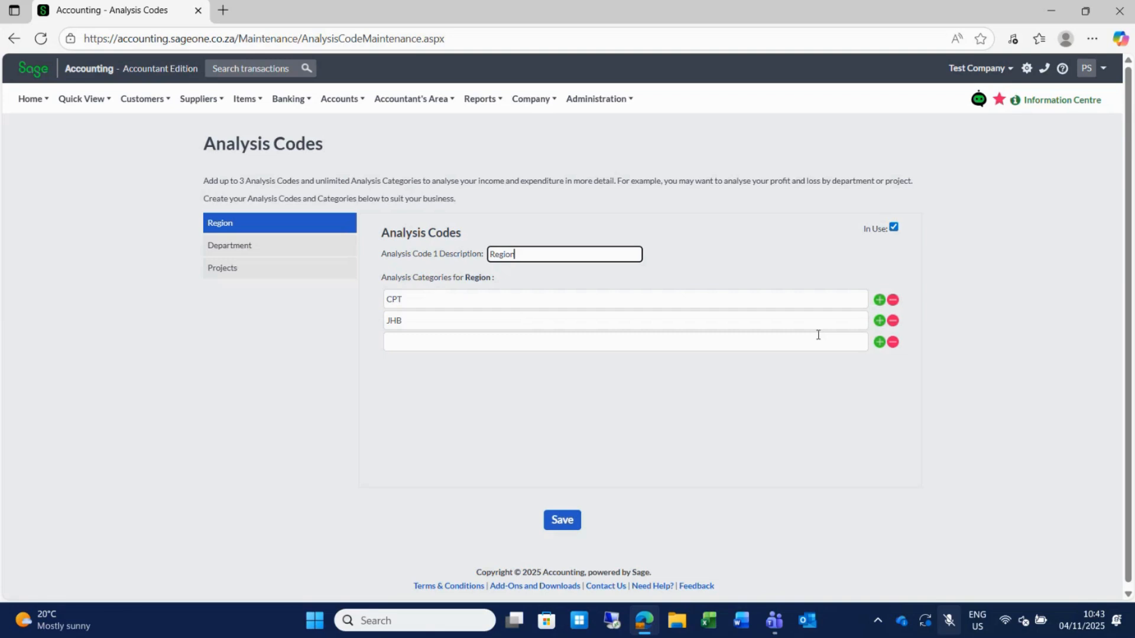
click(880, 343)
click(880, 345)
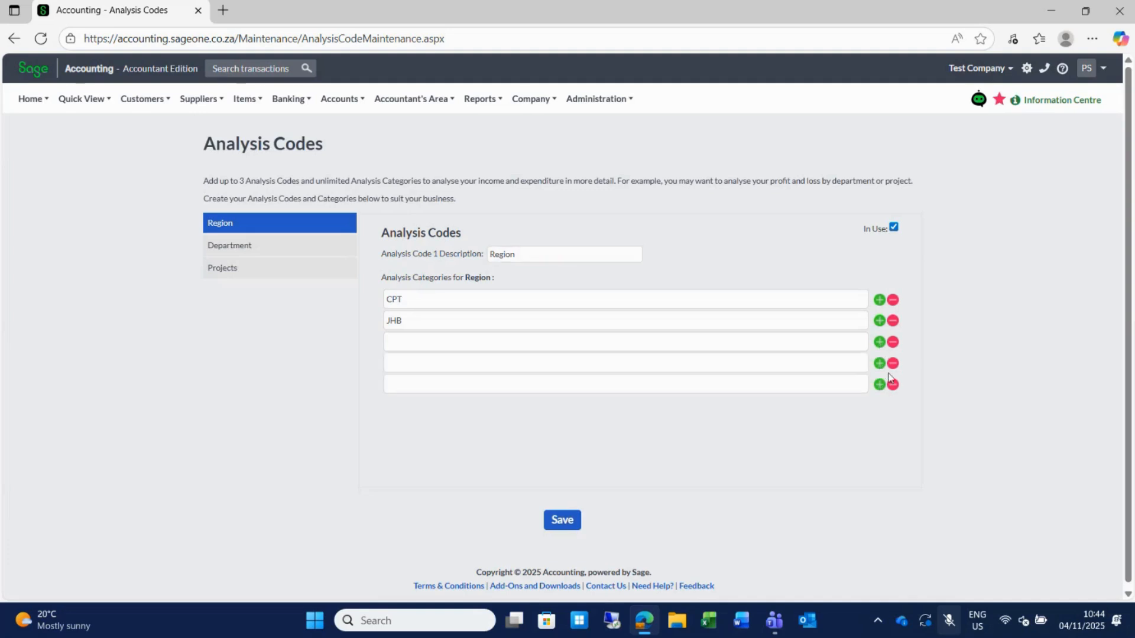
click(894, 387)
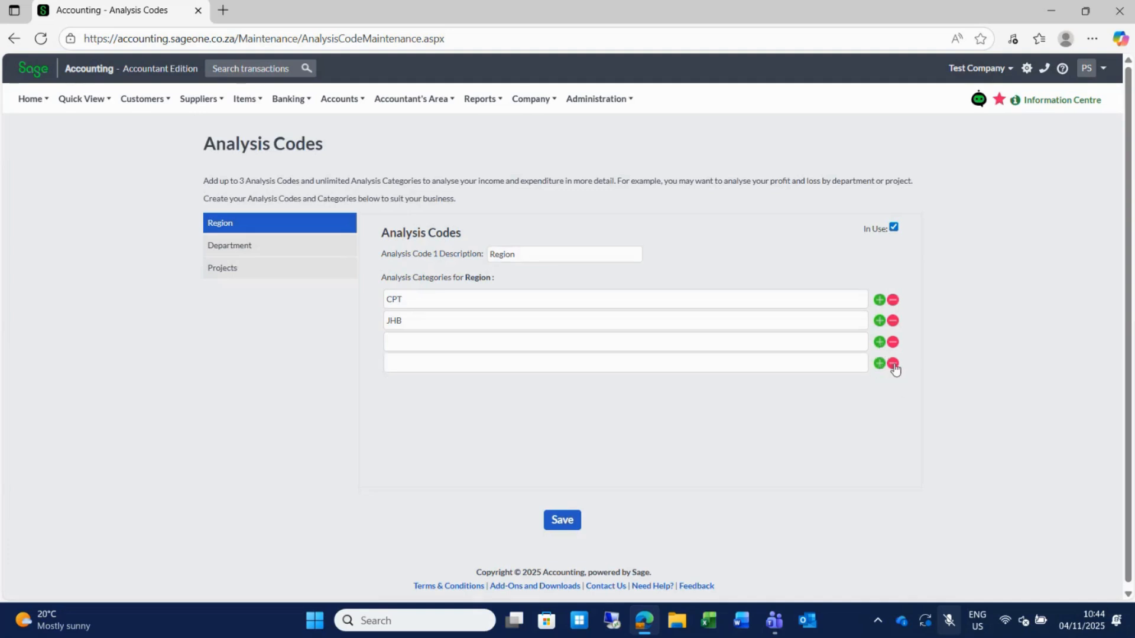
click(893, 362)
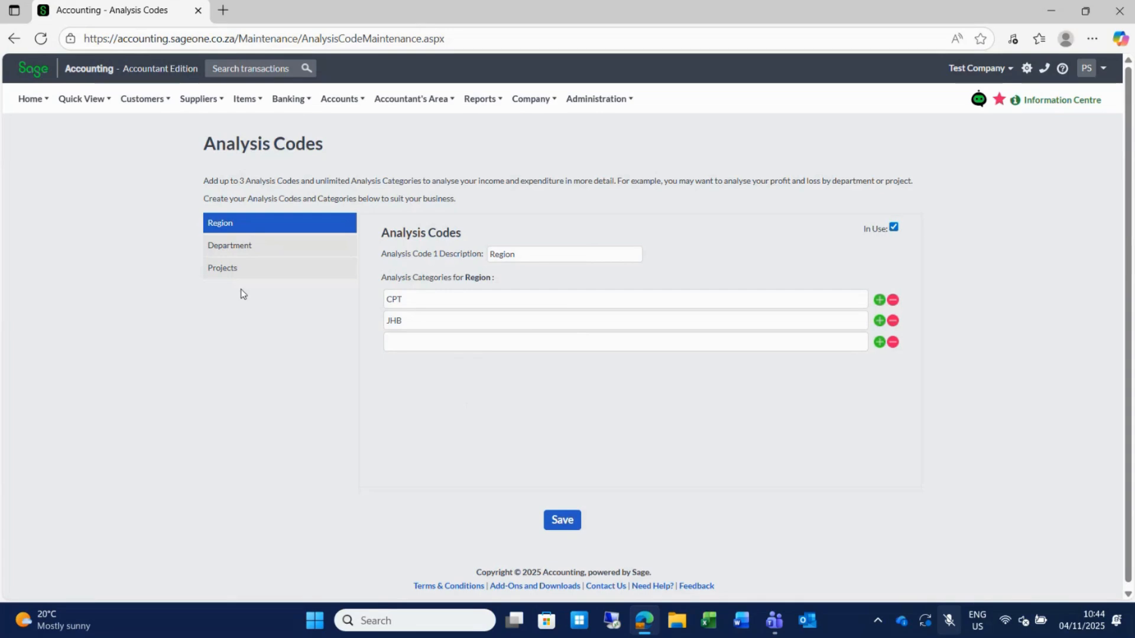
click(235, 250)
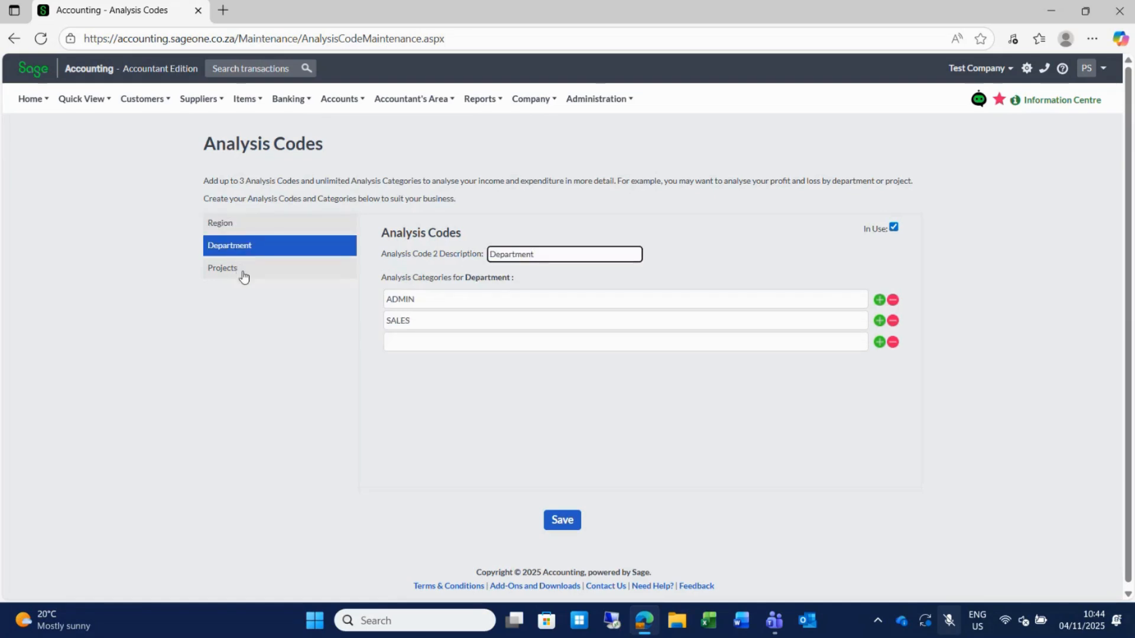
click(243, 273)
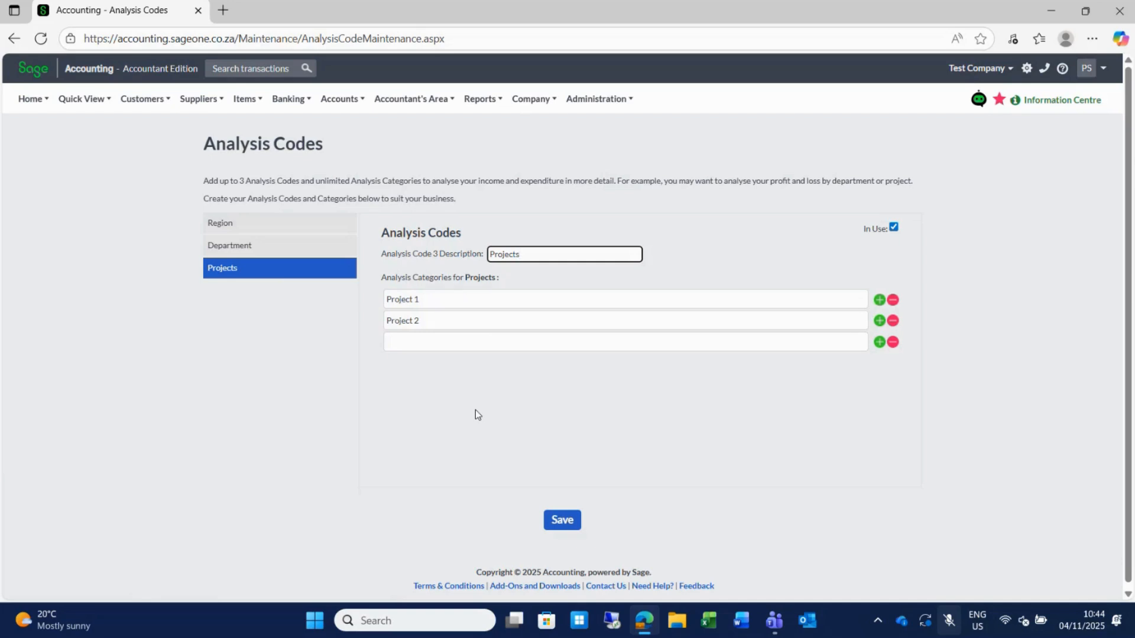
Open customer tax invoice INV000023 and scroll its line grid to the analysis columns.
mouse_move(141, 101)
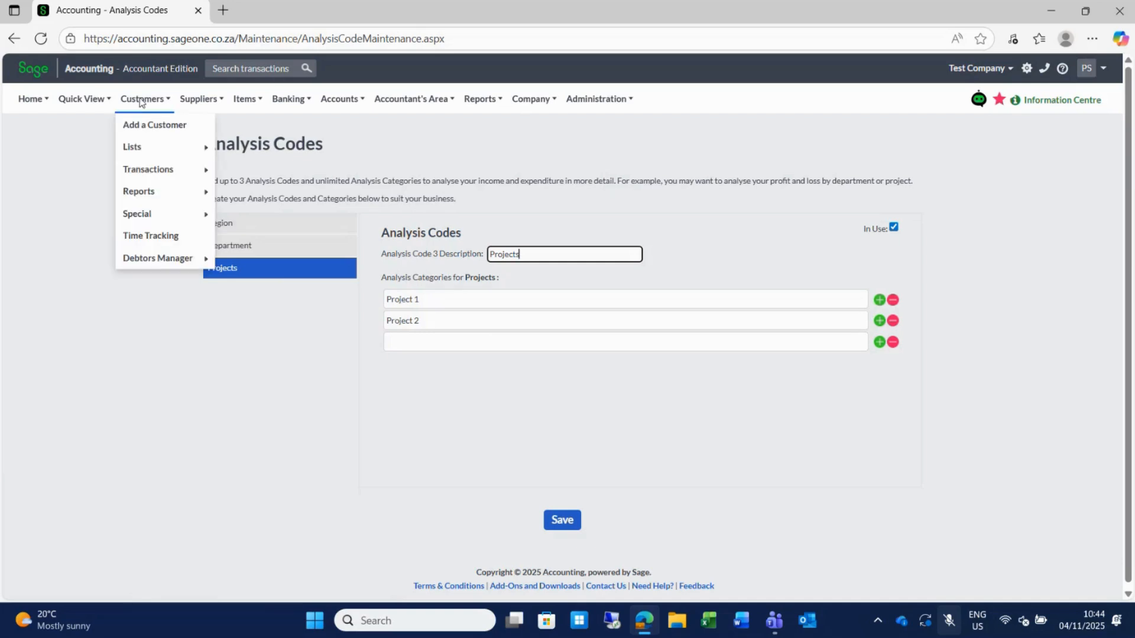
mouse_move(157, 169)
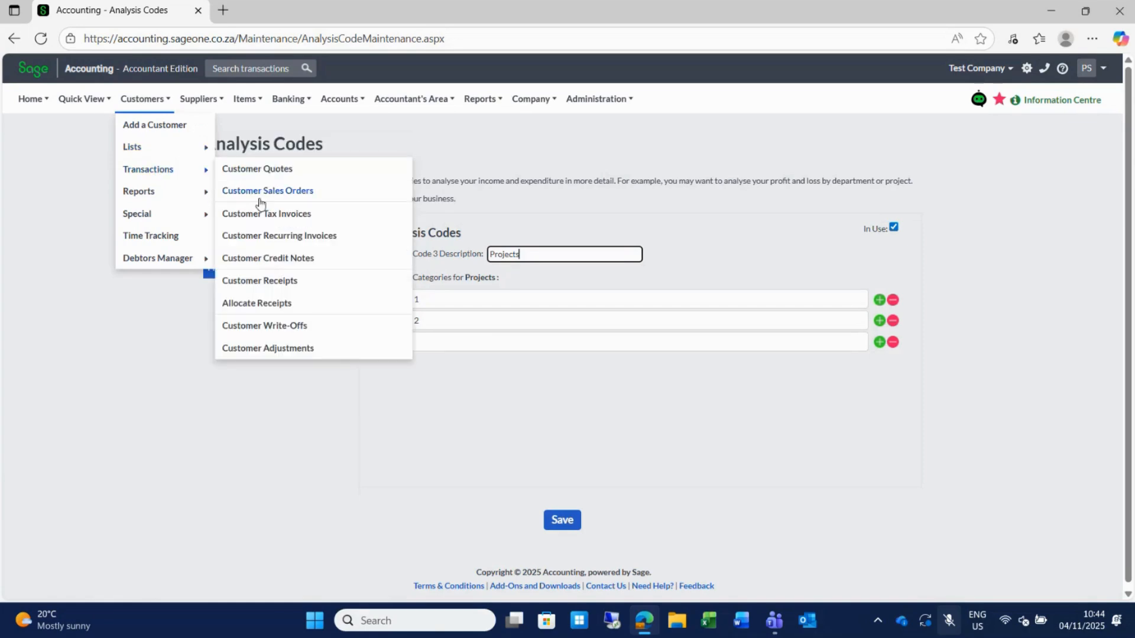
click(270, 213)
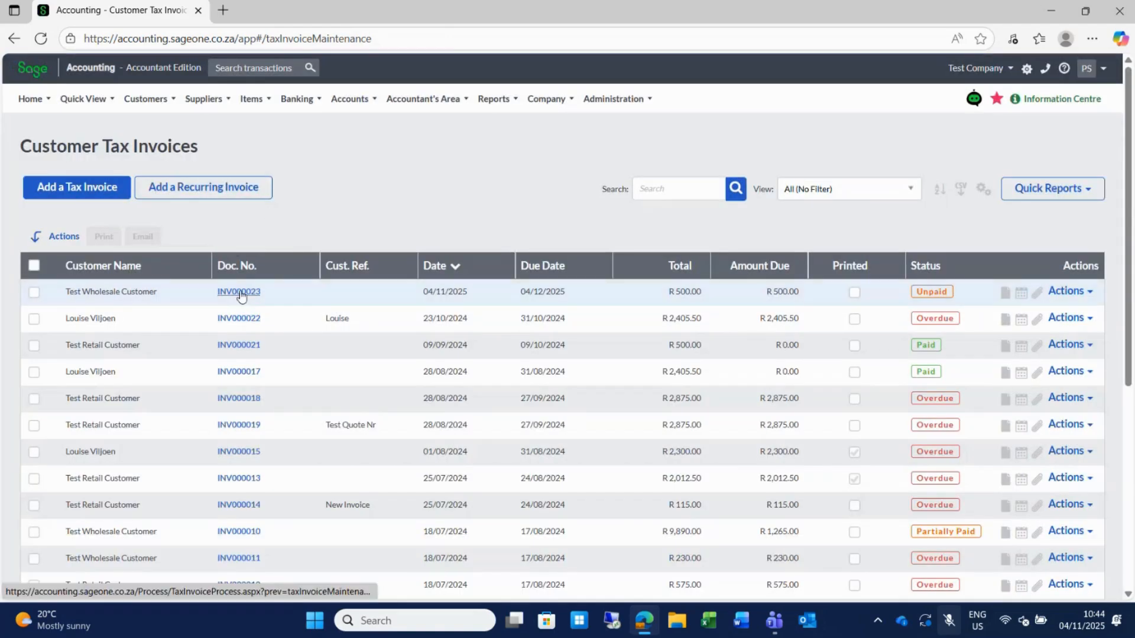
click(241, 293)
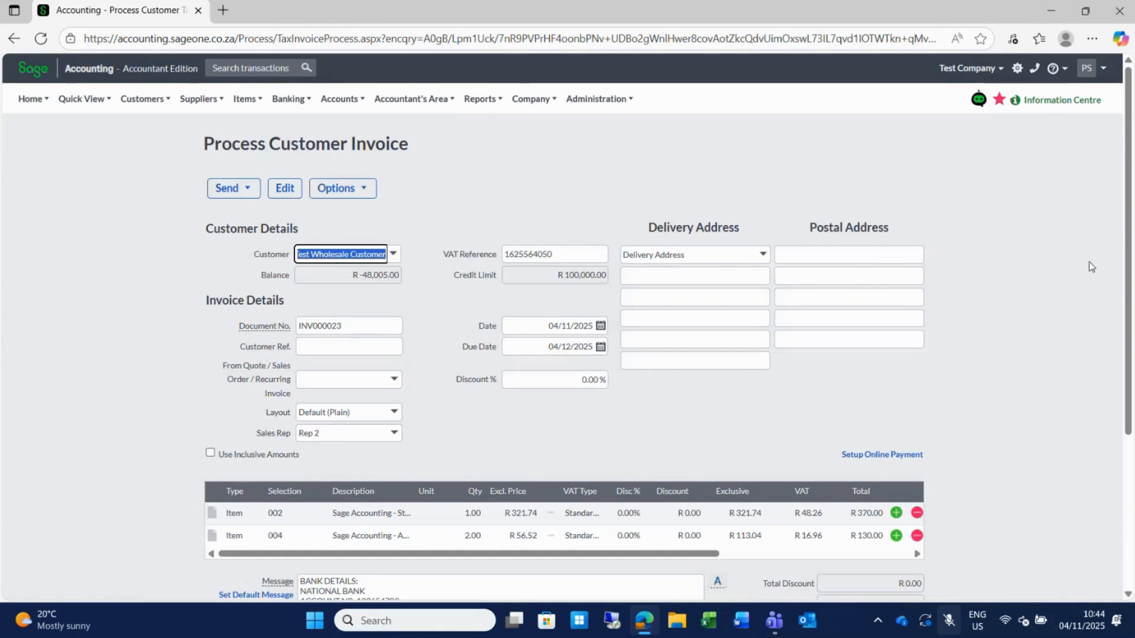
scroll(1126, 263, down, 2)
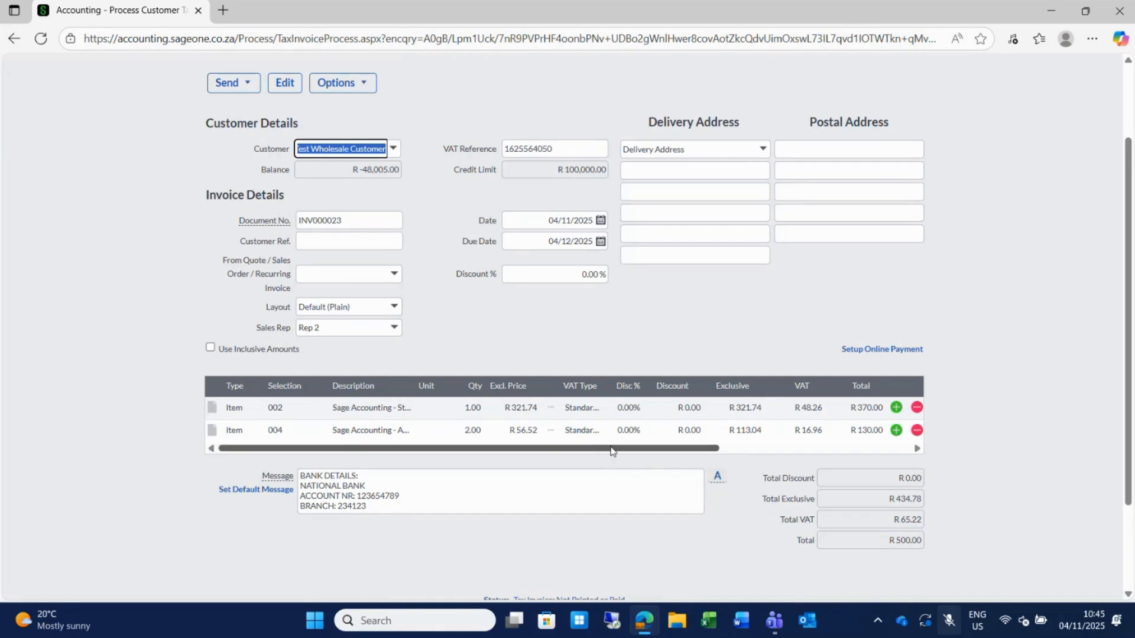
drag(611, 450, 684, 438)
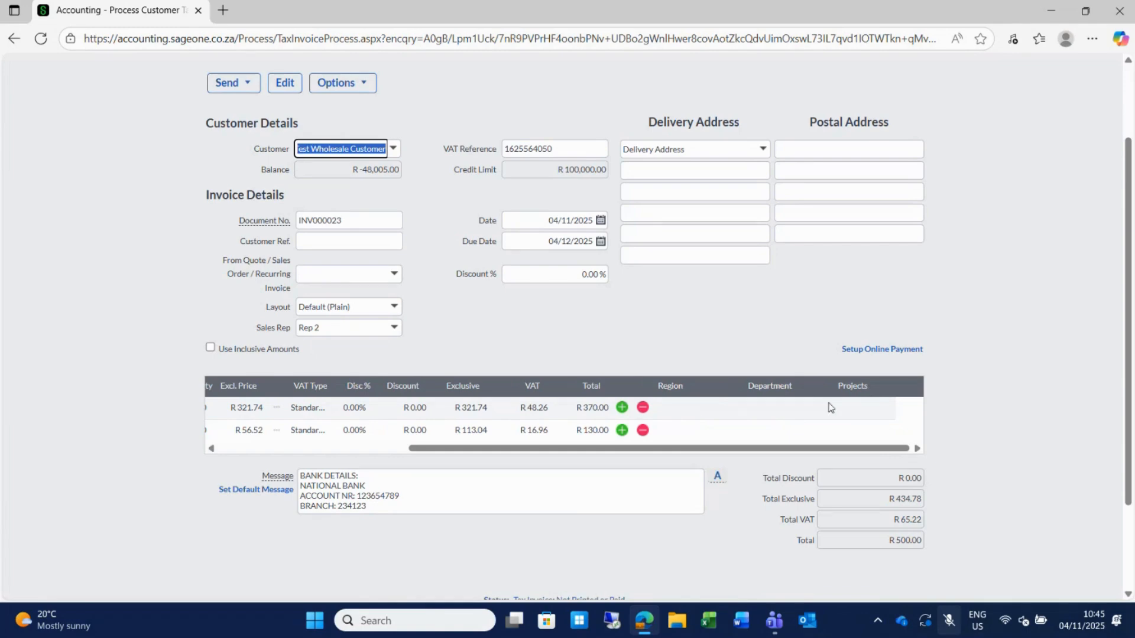
Tag the first invoice line with Region CPT, Department ADMIN and Project 1.
click(690, 407)
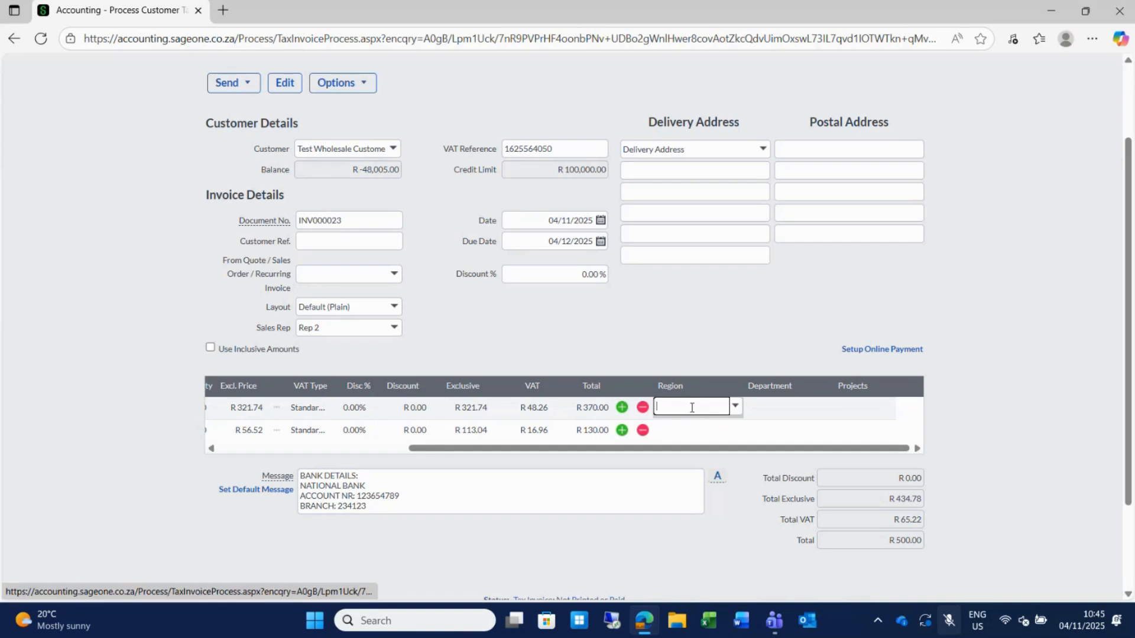
click(735, 406)
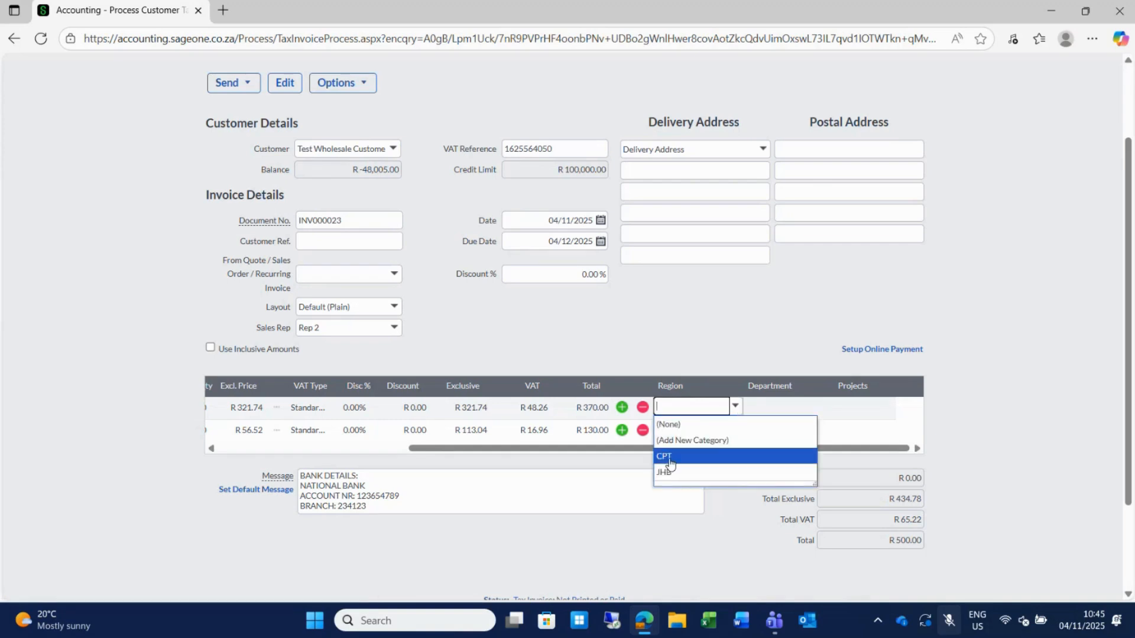
click(670, 457)
click(778, 408)
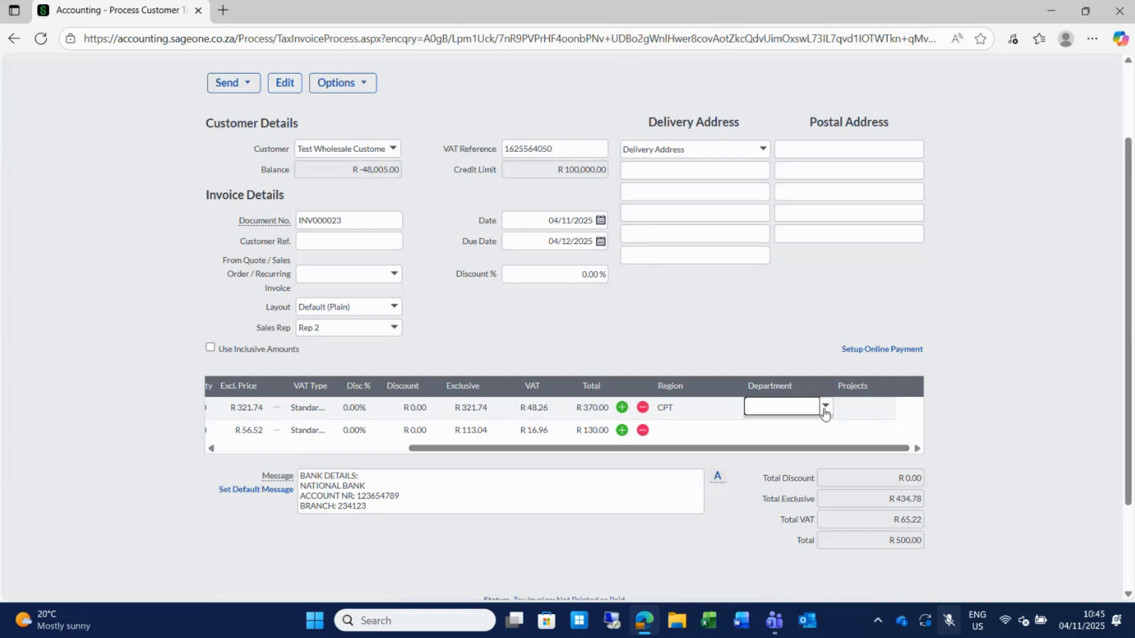
click(824, 406)
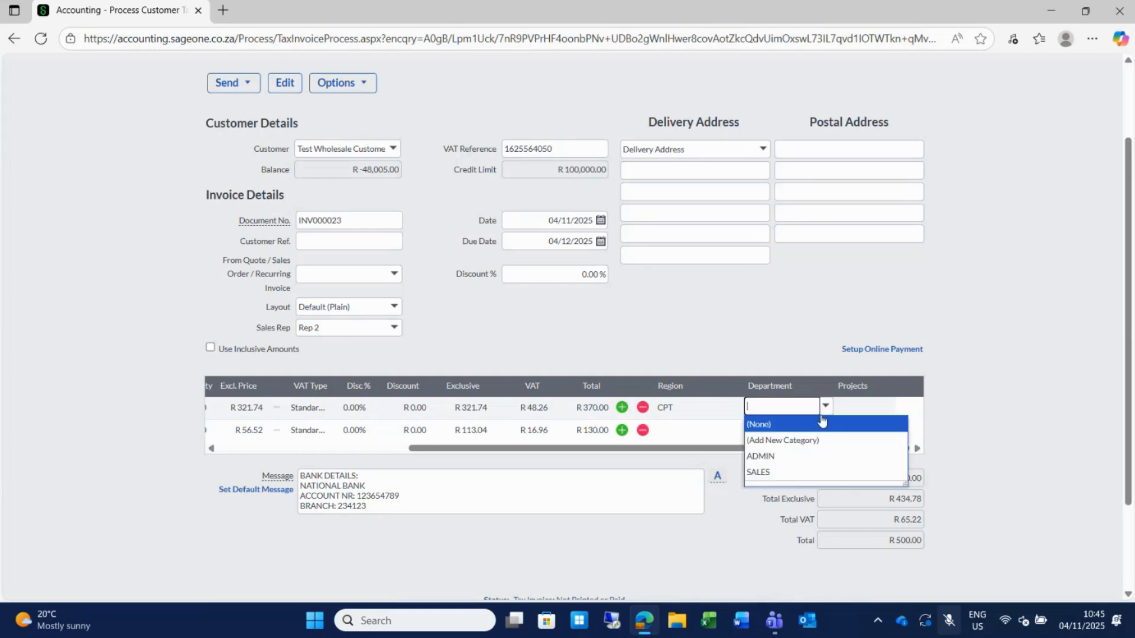
click(783, 455)
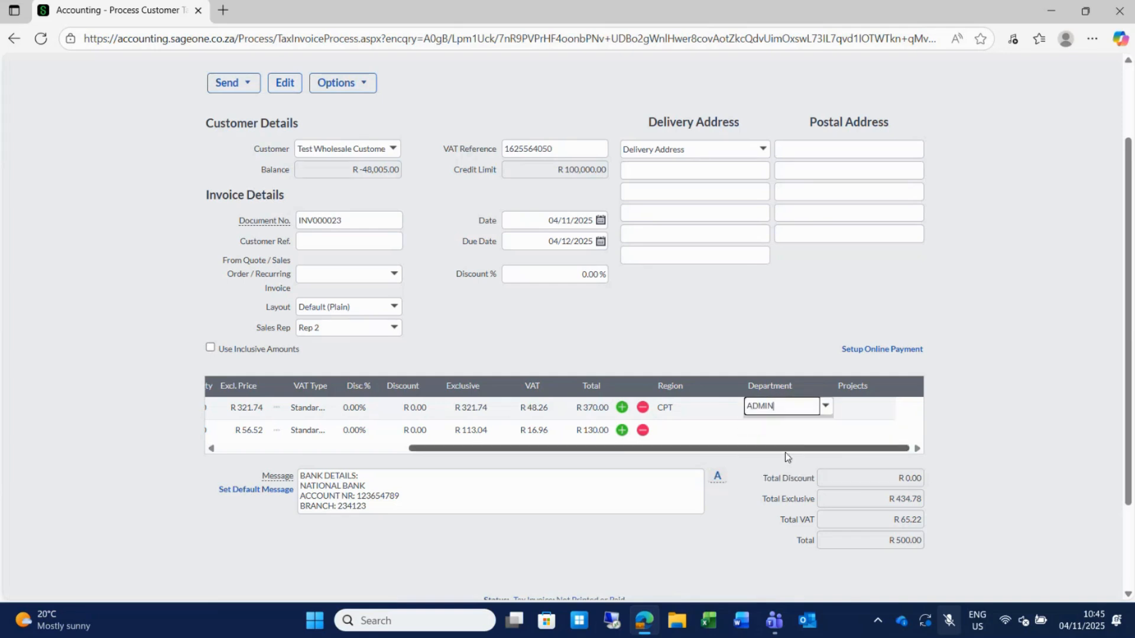
click(870, 407)
click(916, 407)
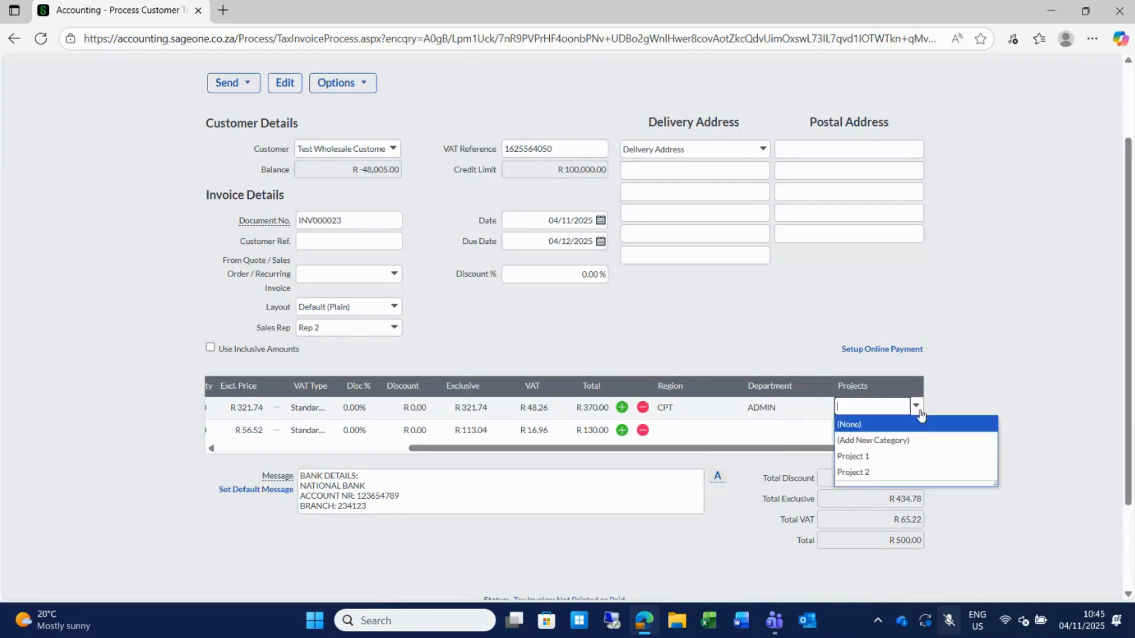
click(870, 460)
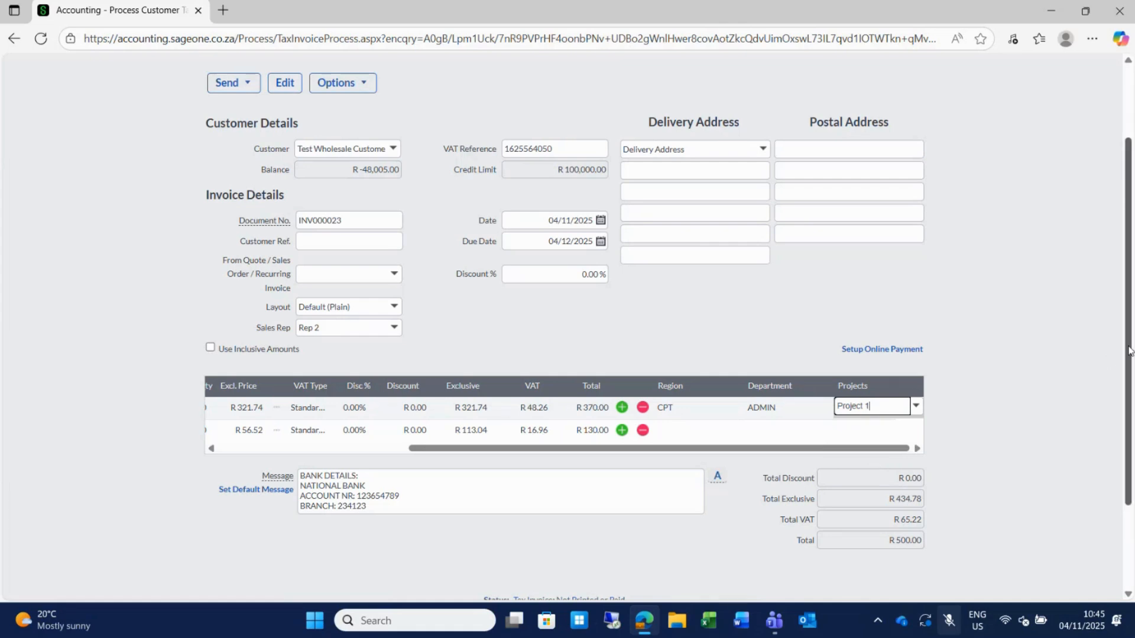
drag(1129, 349, 1131, 258)
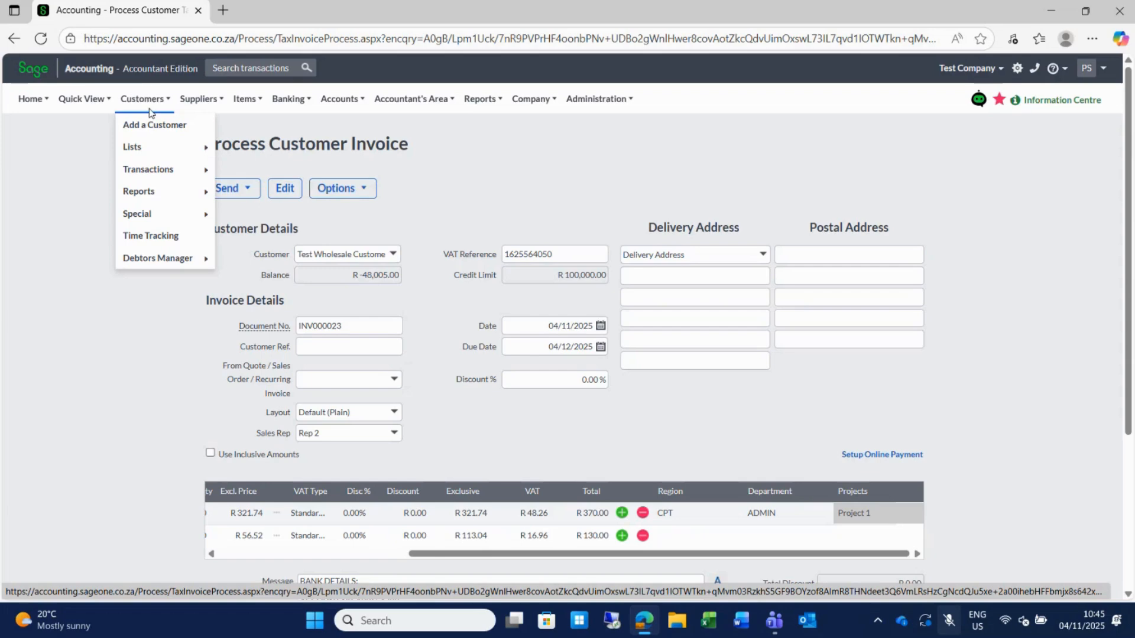
Go to Banking transactions for National Bank, discarding the unsaved line tags on invoice INV000023.
mouse_move(189, 106)
mouse_move(289, 109)
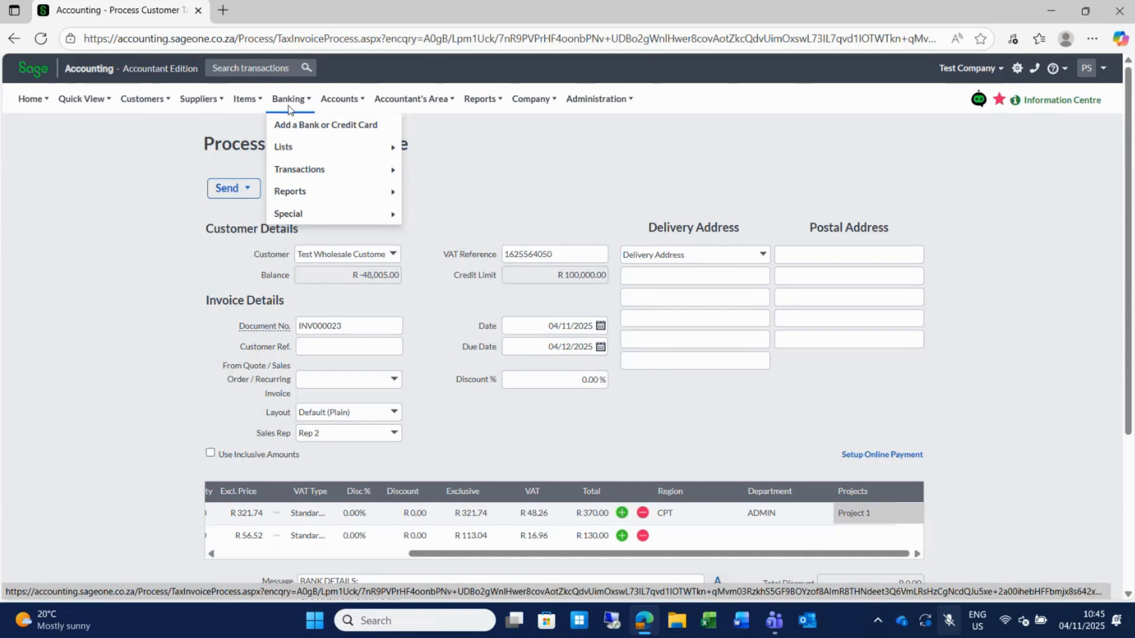
mouse_move(308, 175)
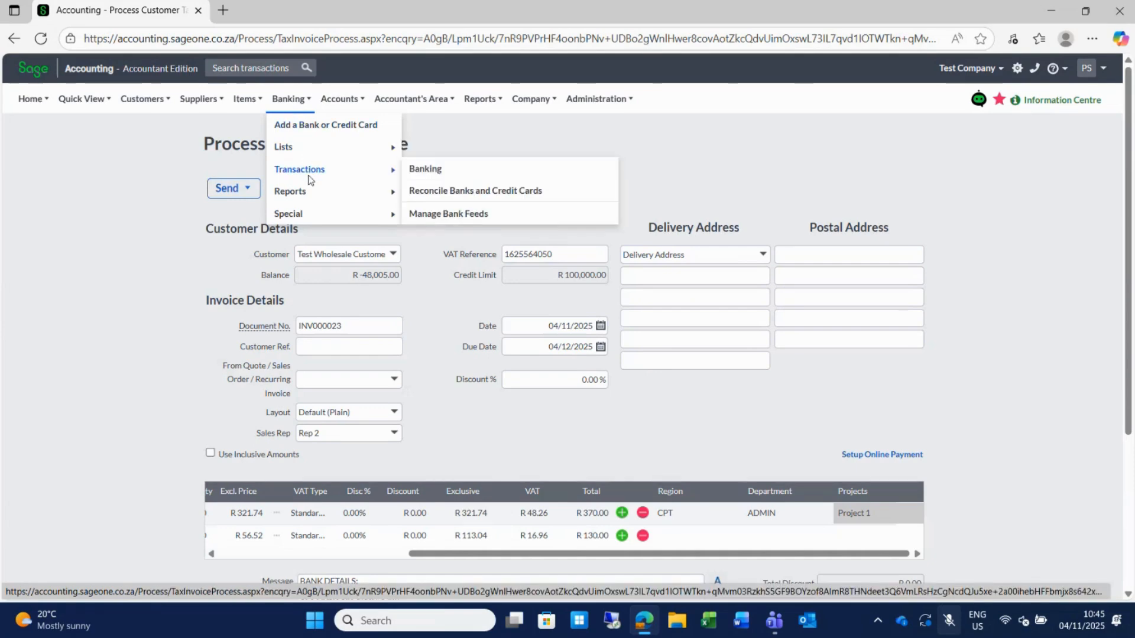
mouse_move(295, 154)
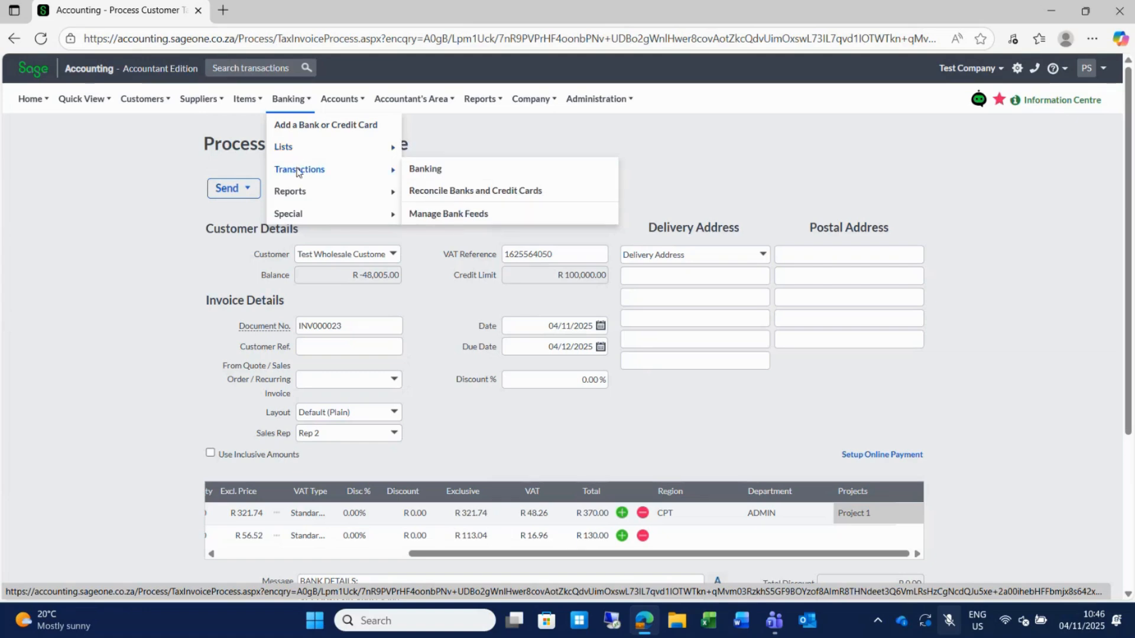
click(435, 170)
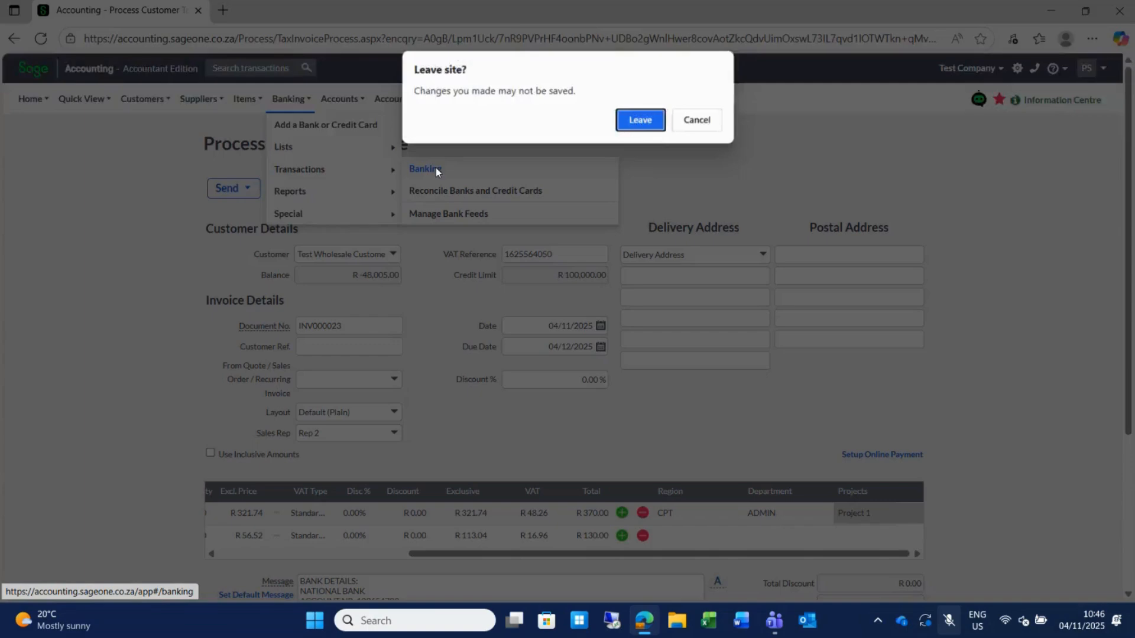
click(640, 120)
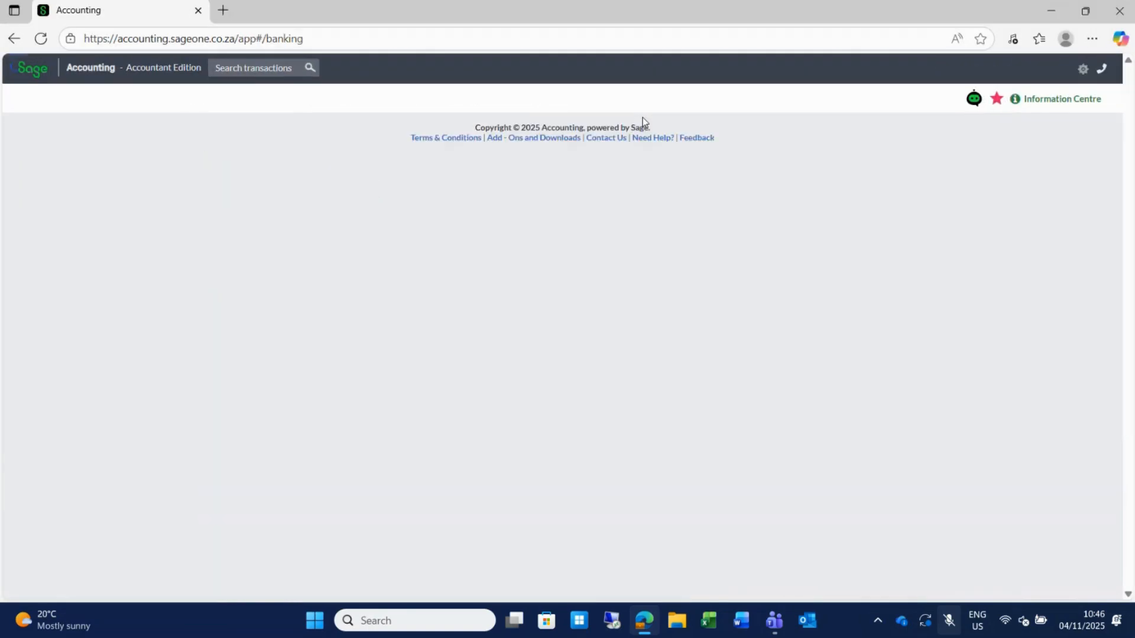
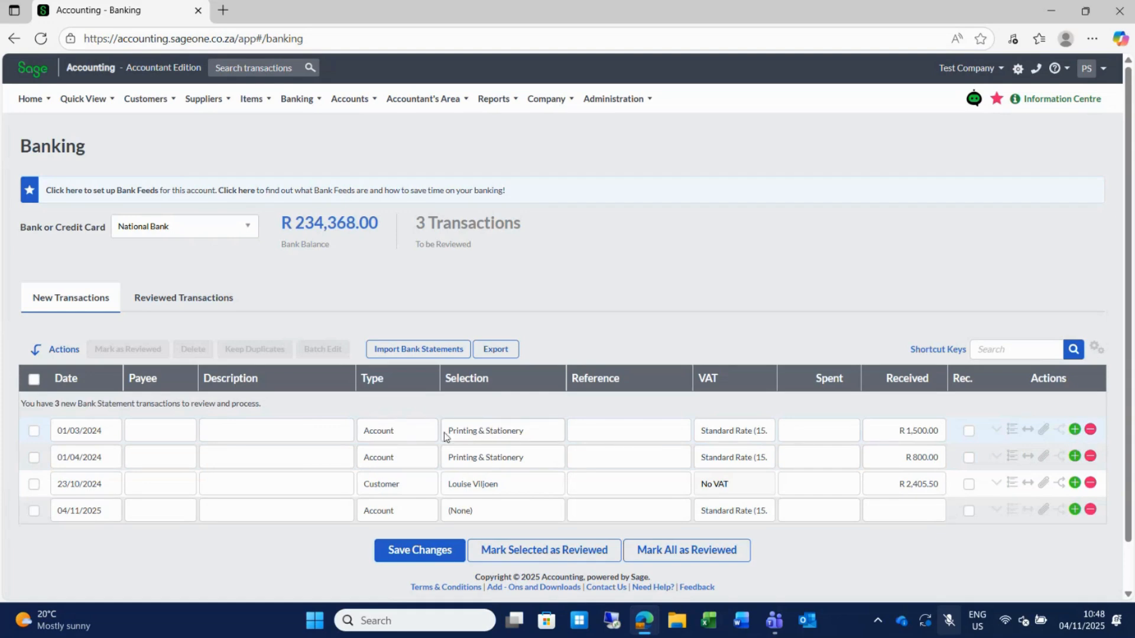
Enter 1500 as spent on the 01/03/2024 Printing & Stationery line, keeping Account type and Standard Rate VAT.
click(421, 434)
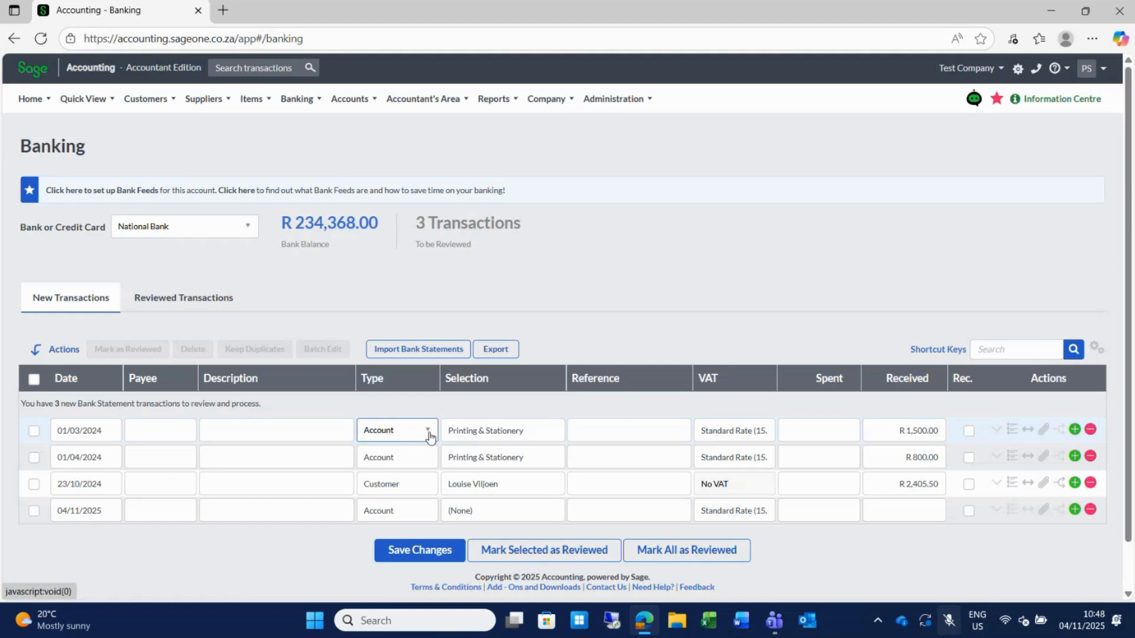
click(427, 433)
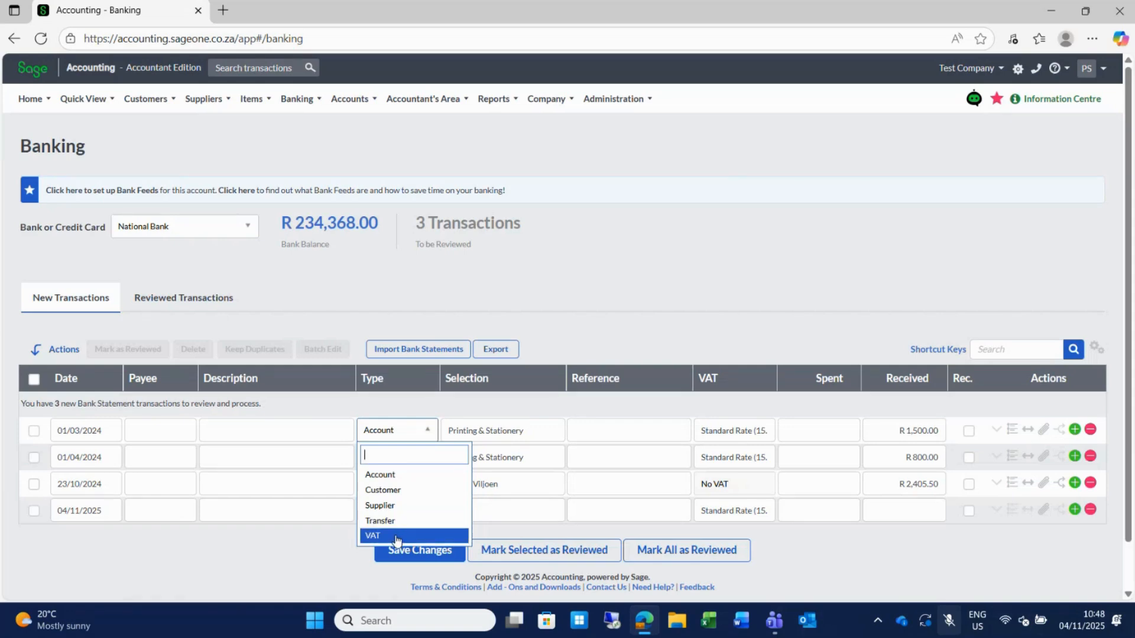
click(593, 428)
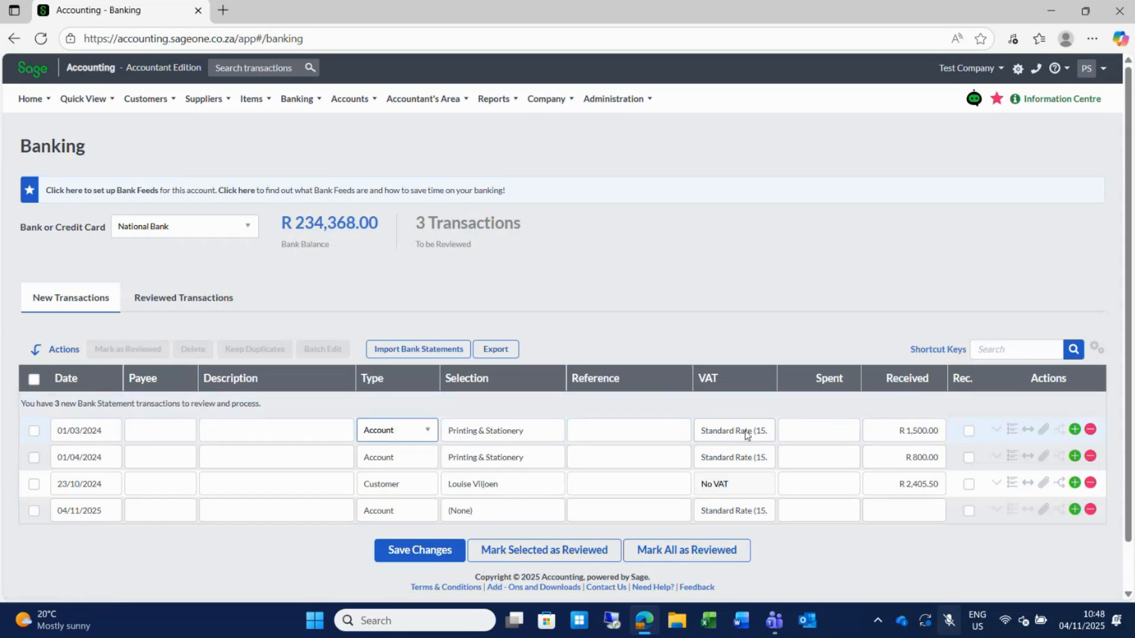
click(767, 431)
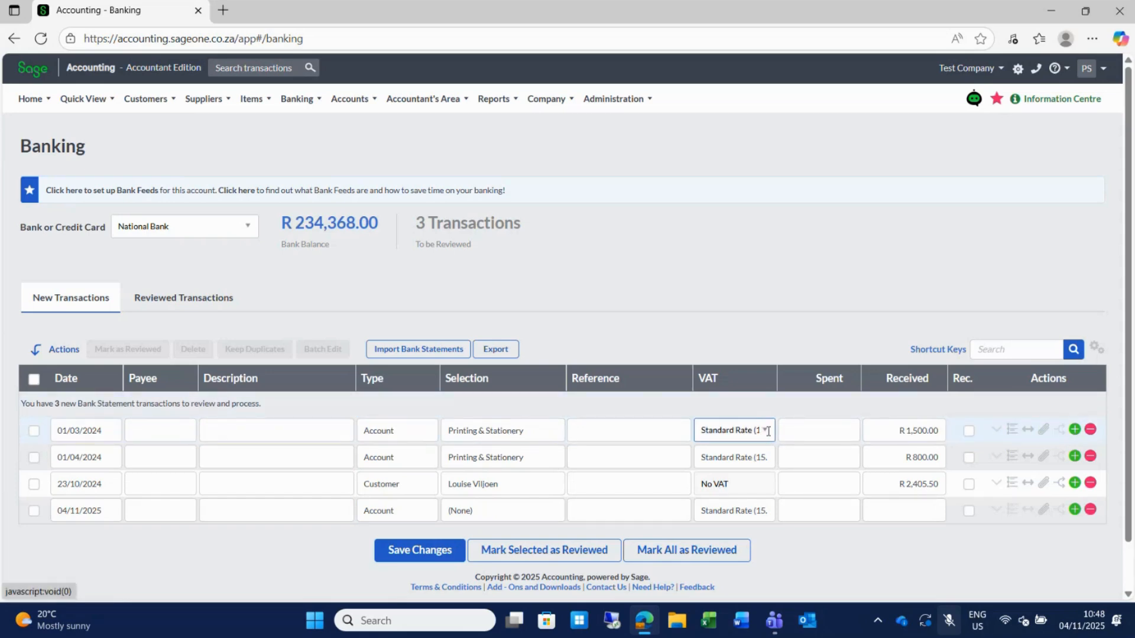
click(767, 431)
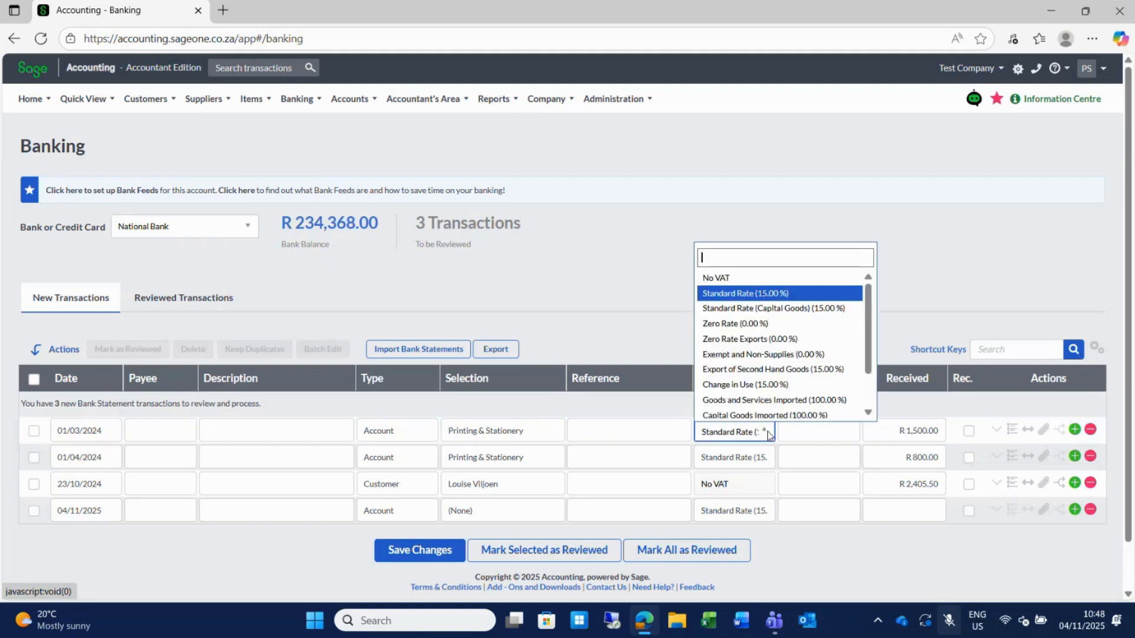
click(798, 433)
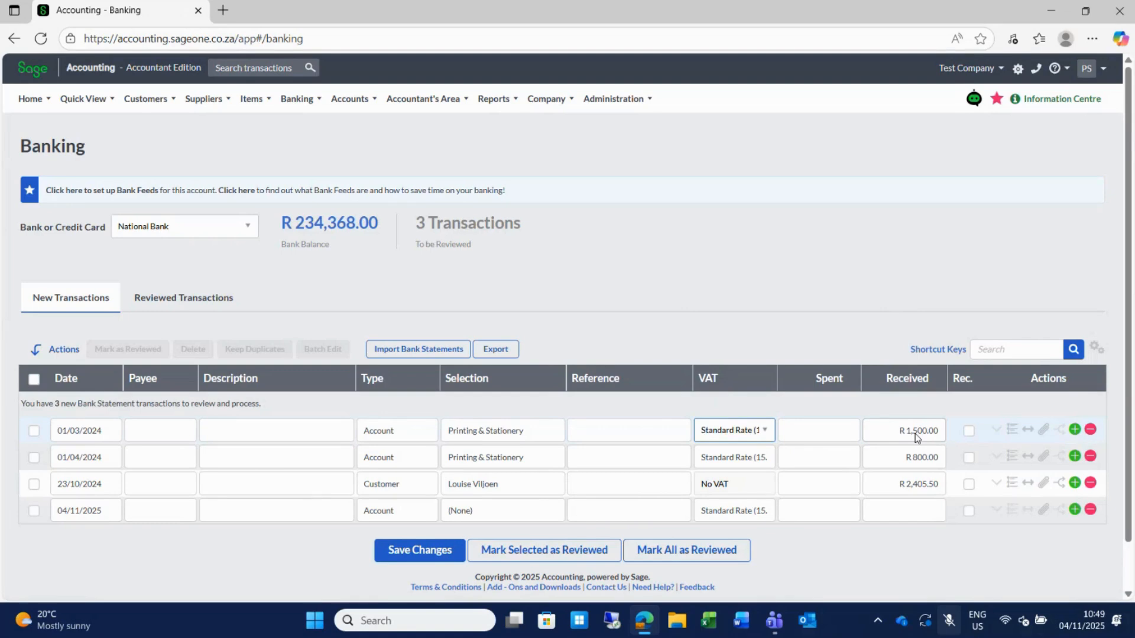
click(817, 431)
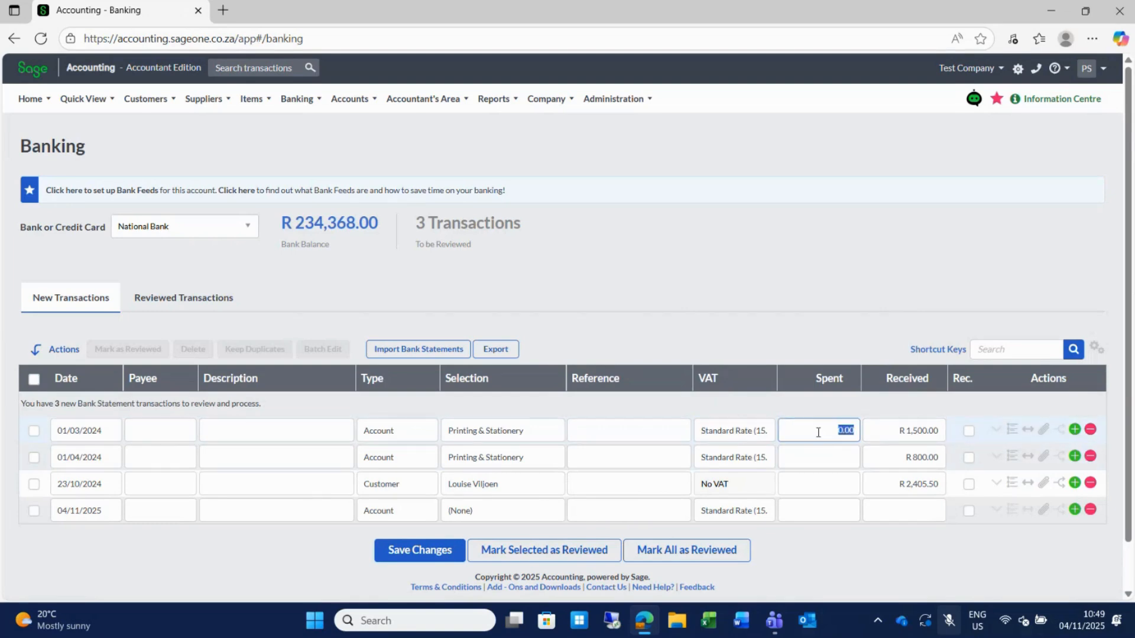
text(1500)
key(Tab)
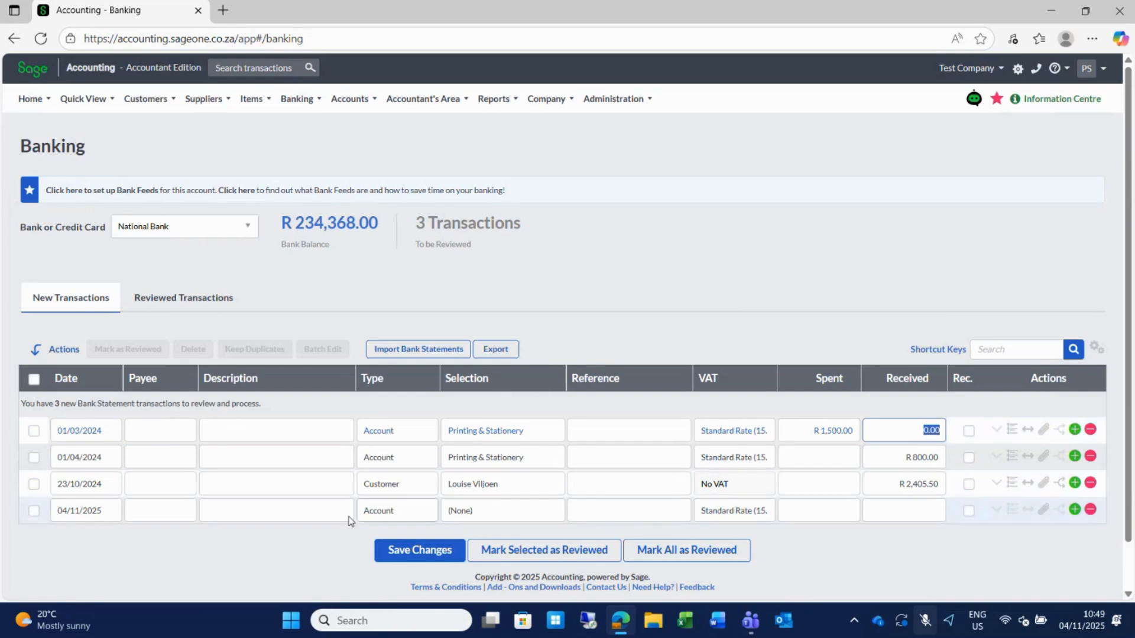
Make the 04/11/2025 line a Transfer to Test Bank with 10000 spent.
click(421, 511)
click(428, 511)
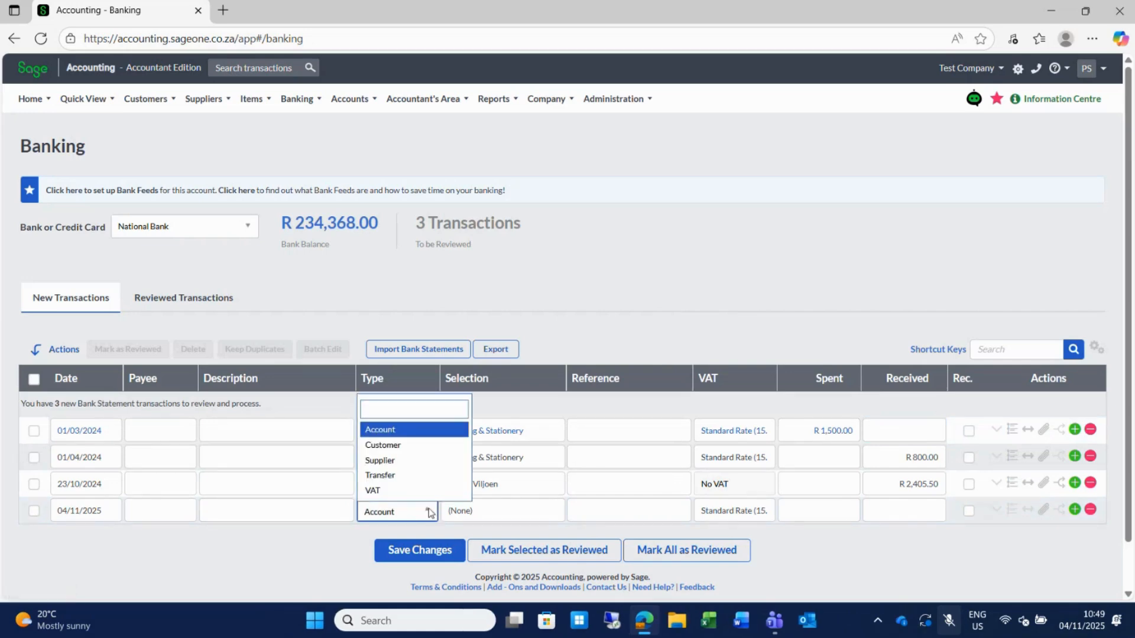
click(388, 476)
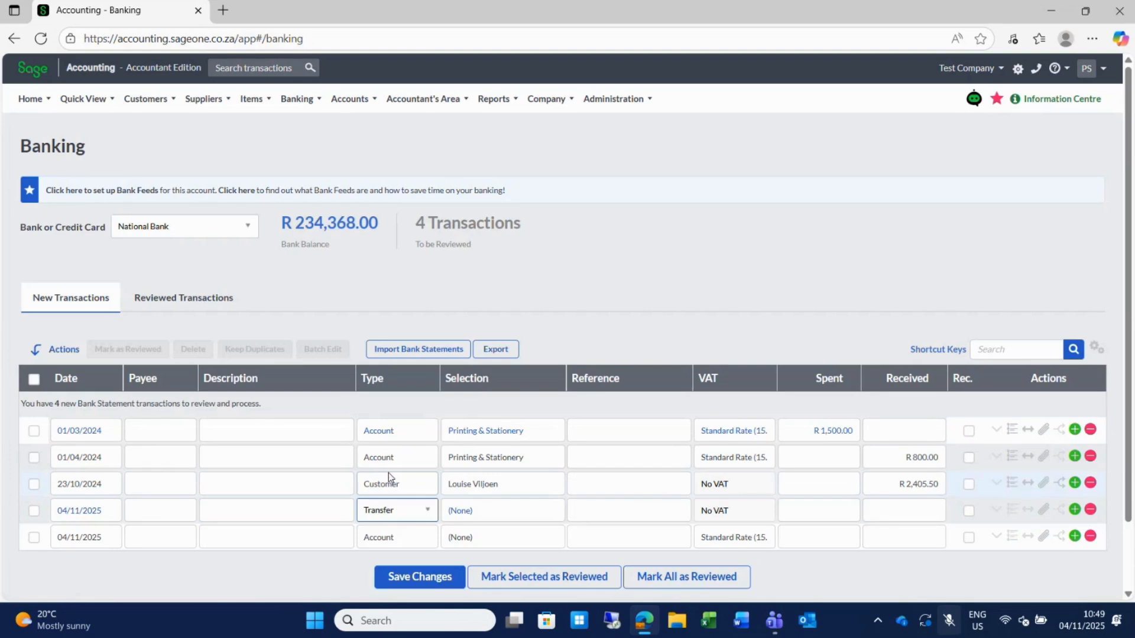
click(516, 510)
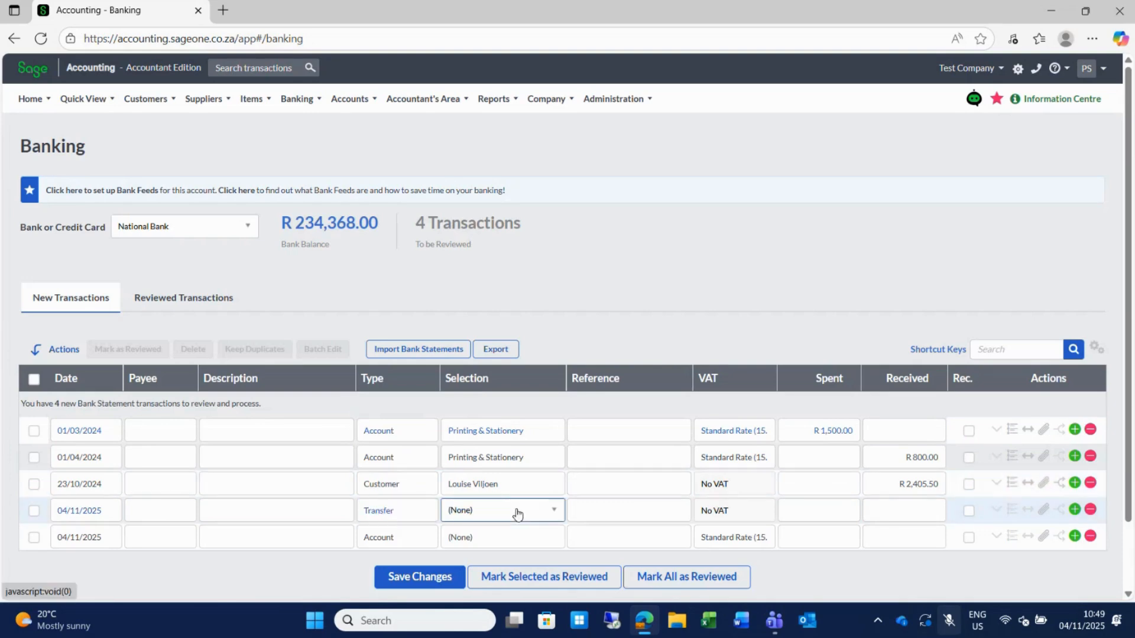
click(554, 512)
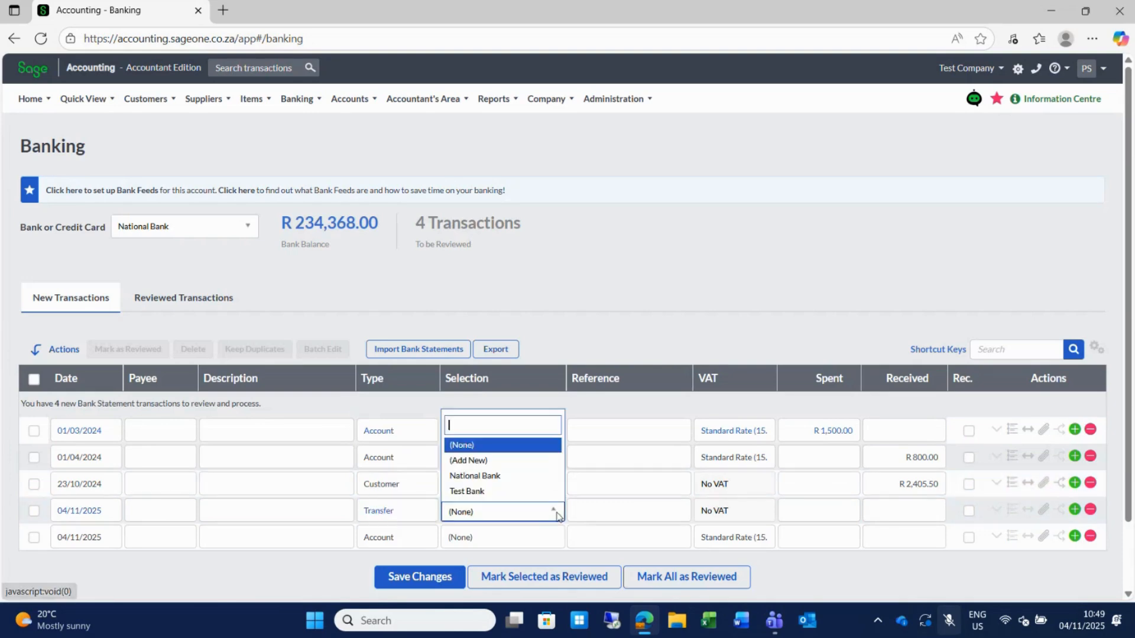
click(472, 491)
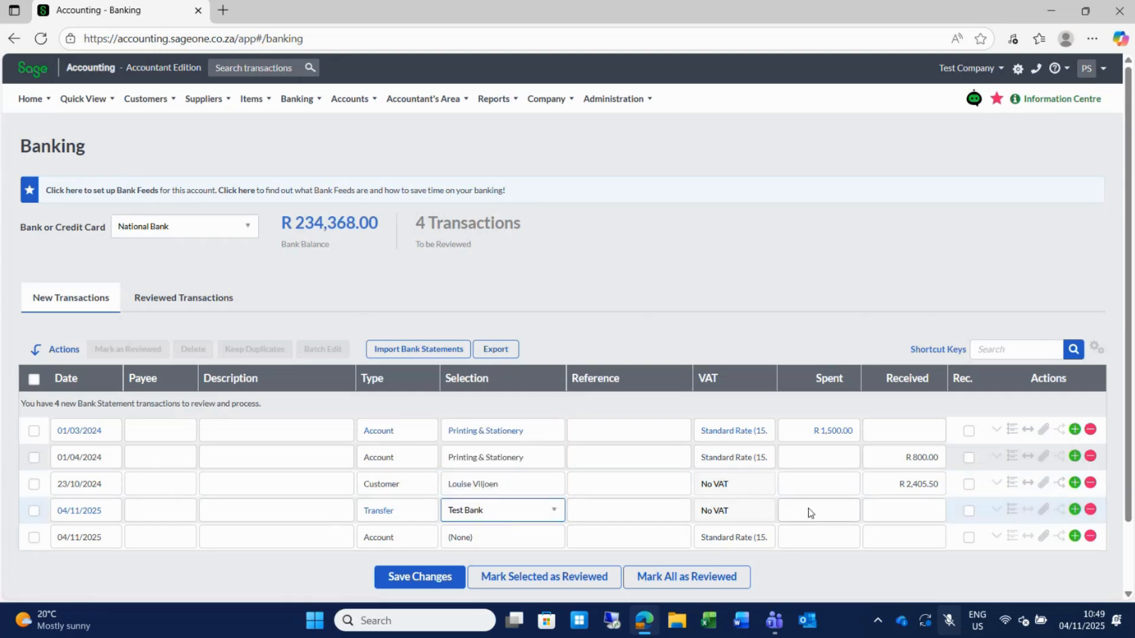
click(808, 510)
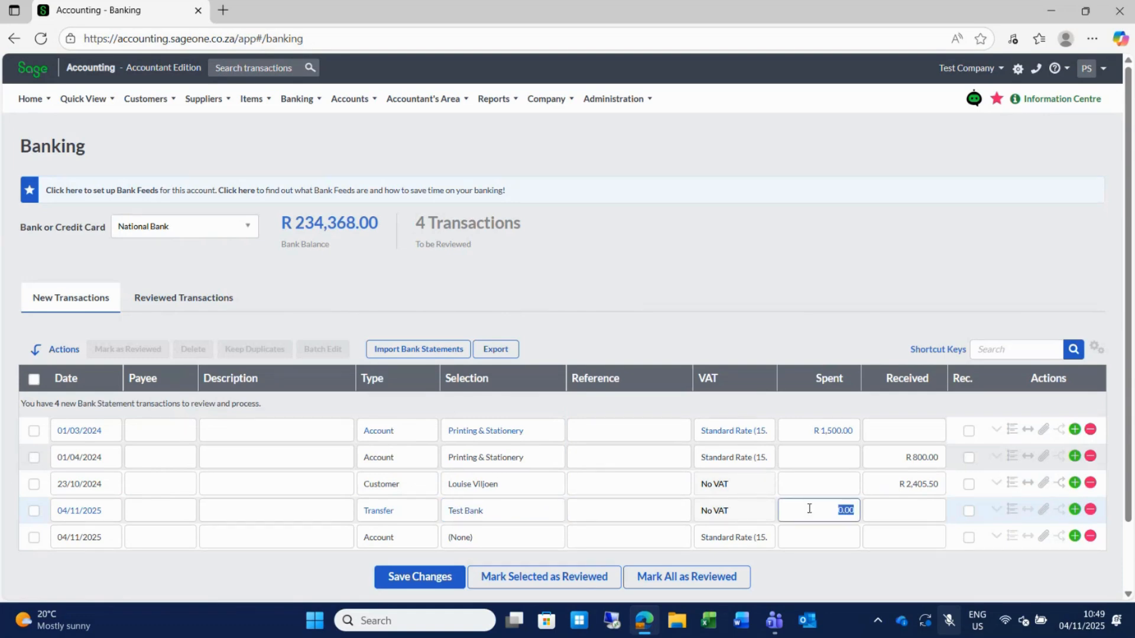
text(10000)
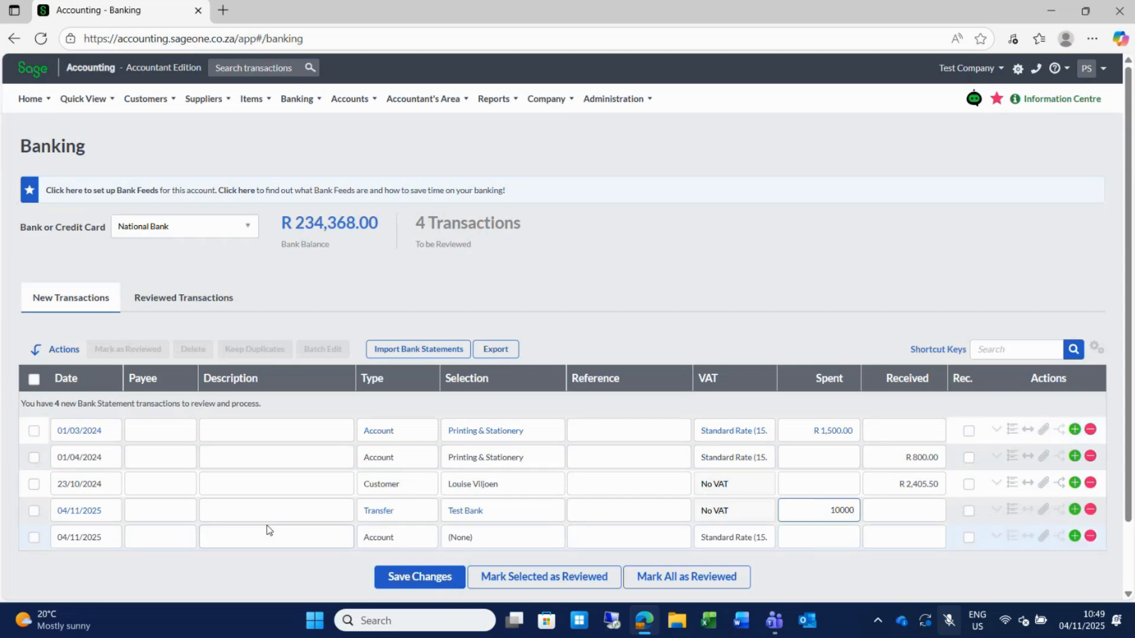
Enter the customer's name as the 23/10/2024 receipt description, then open the 01/03/2024 transaction's split.
click(233, 482)
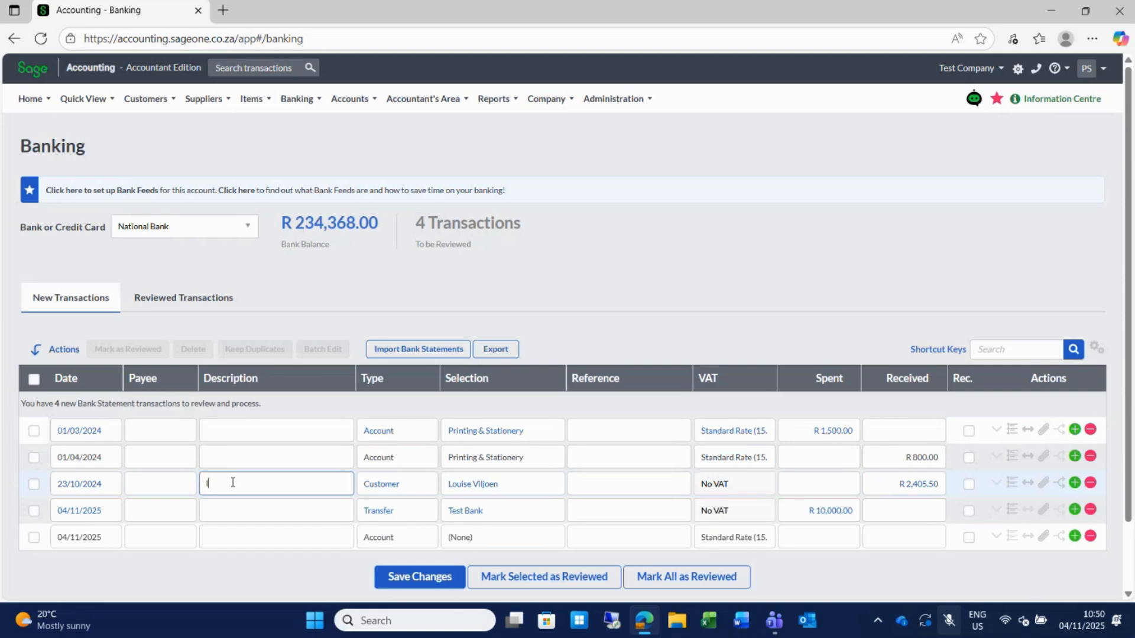
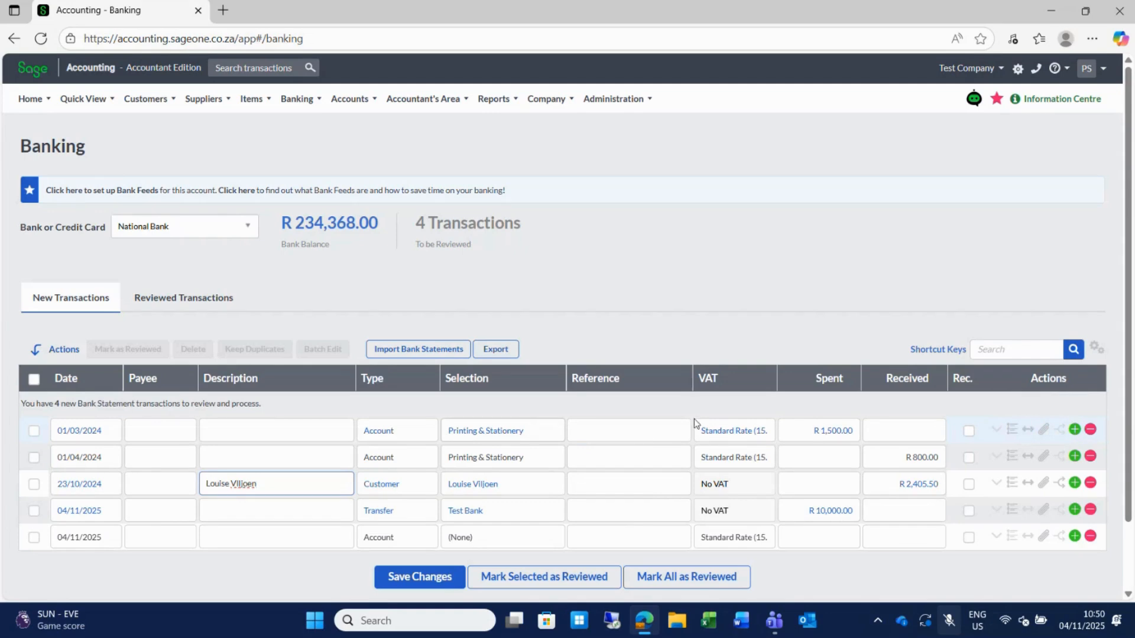
click(1028, 431)
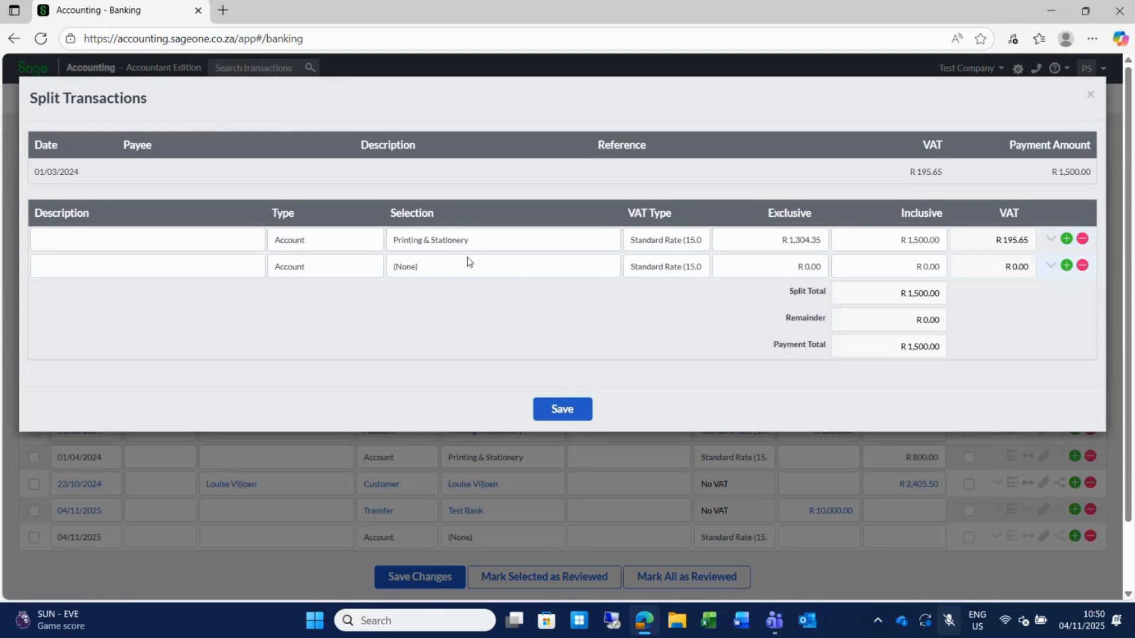
Save the 01/03/2024 R 1,500.00 split transaction.
click(562, 409)
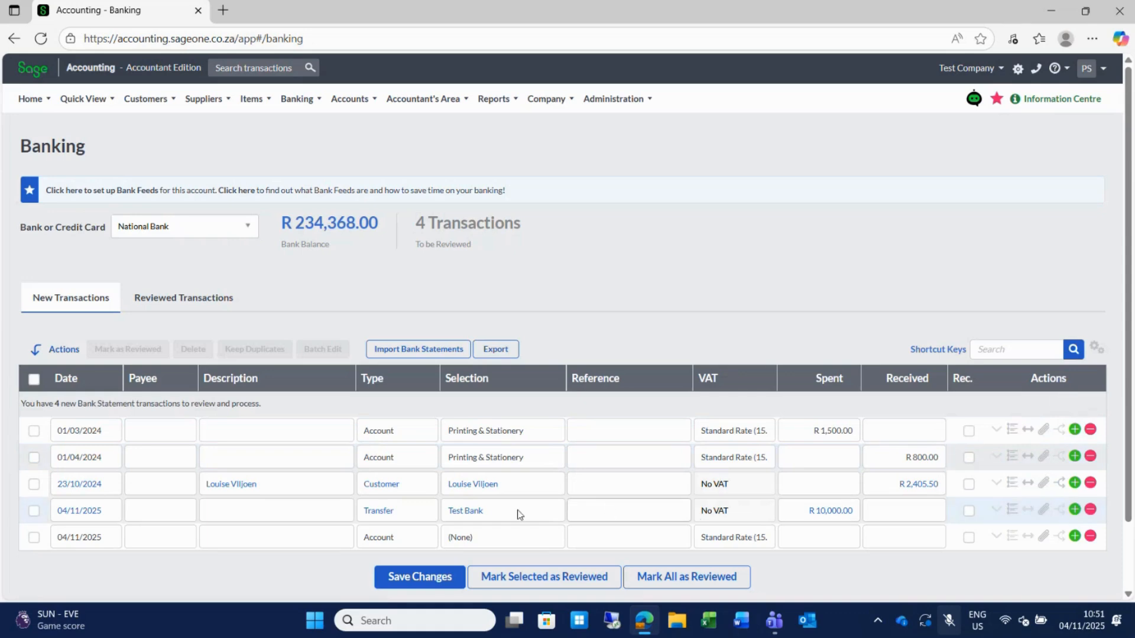
Allocate the R 2,405.50 customer receipt to unpaid invoice INV000022 and save the allocation.
click(1059, 483)
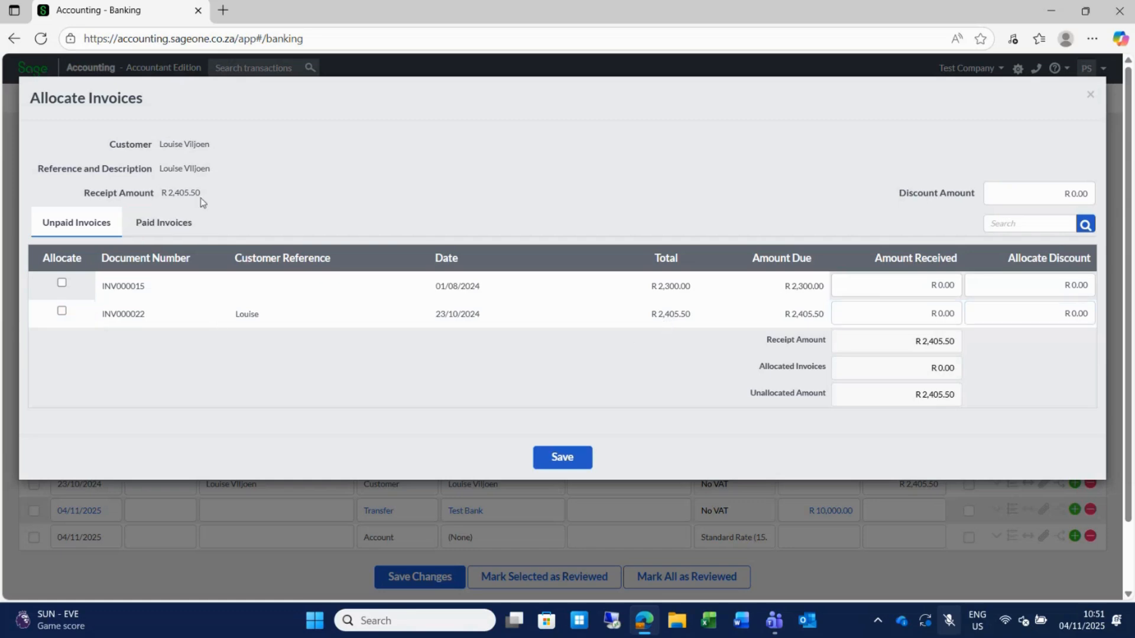
click(62, 311)
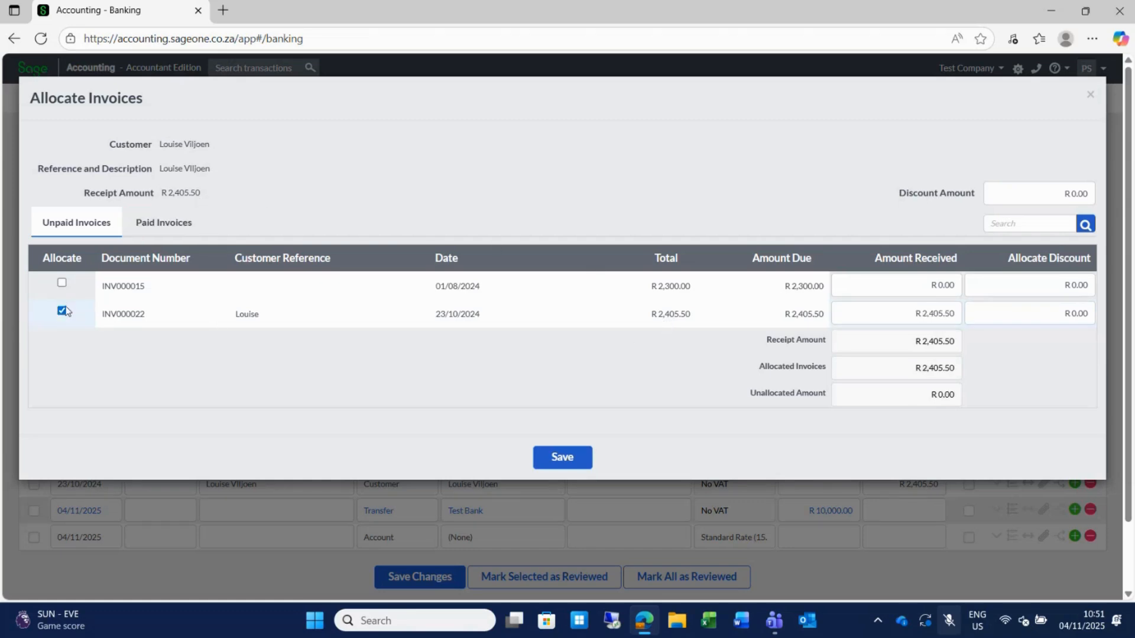
click(560, 468)
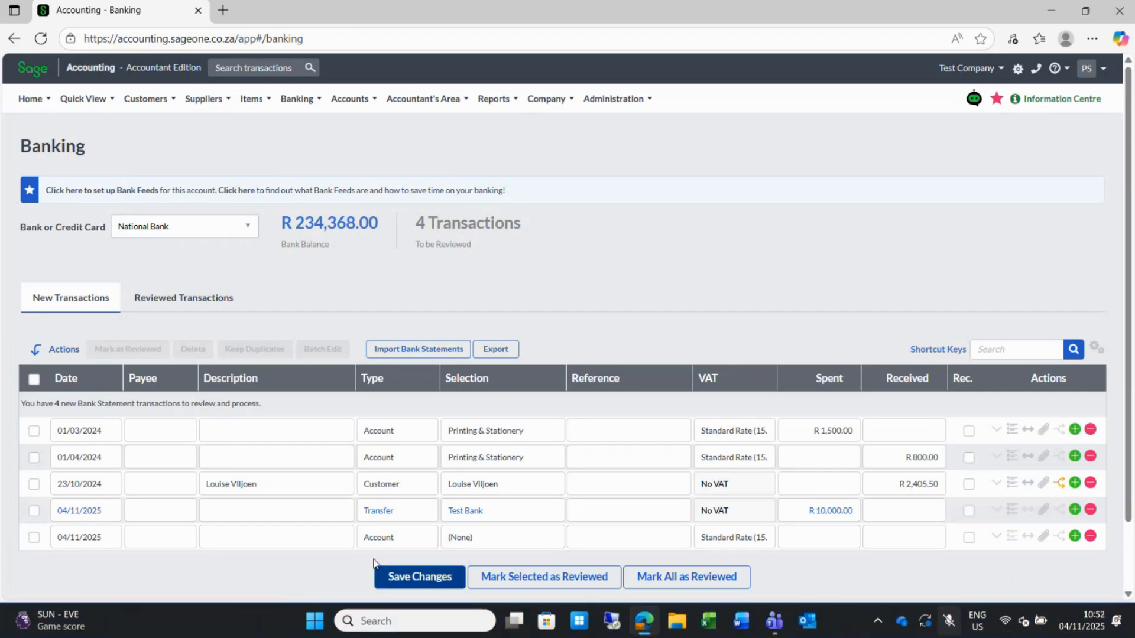
Save the National Bank transaction changes, bringing the balance to R 224,368.00.
click(424, 576)
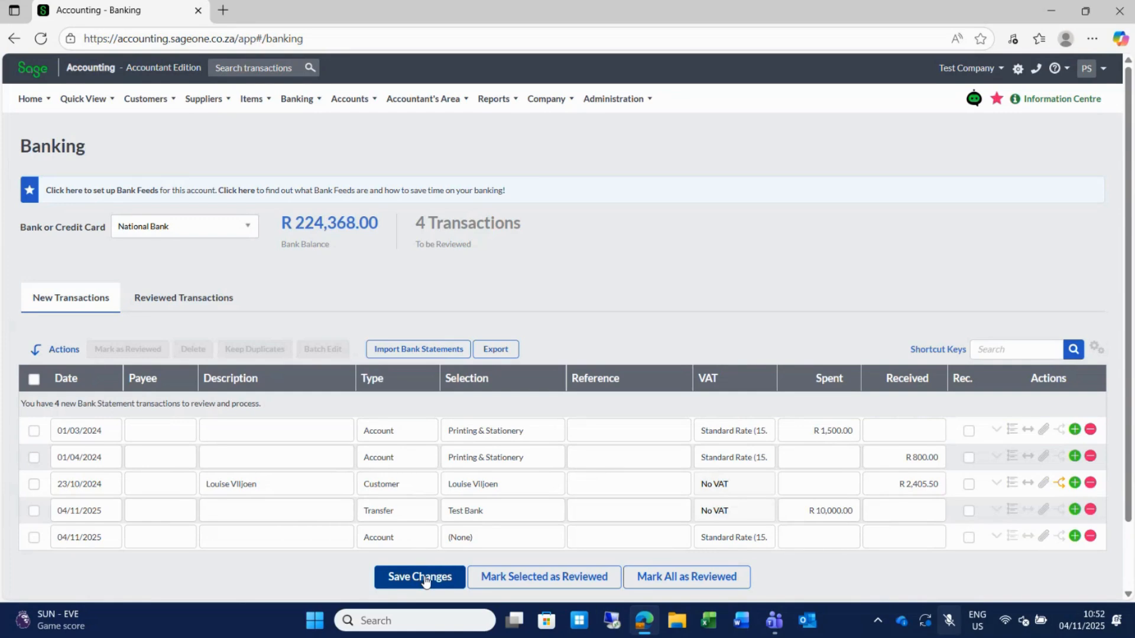
mouse_move(221, 110)
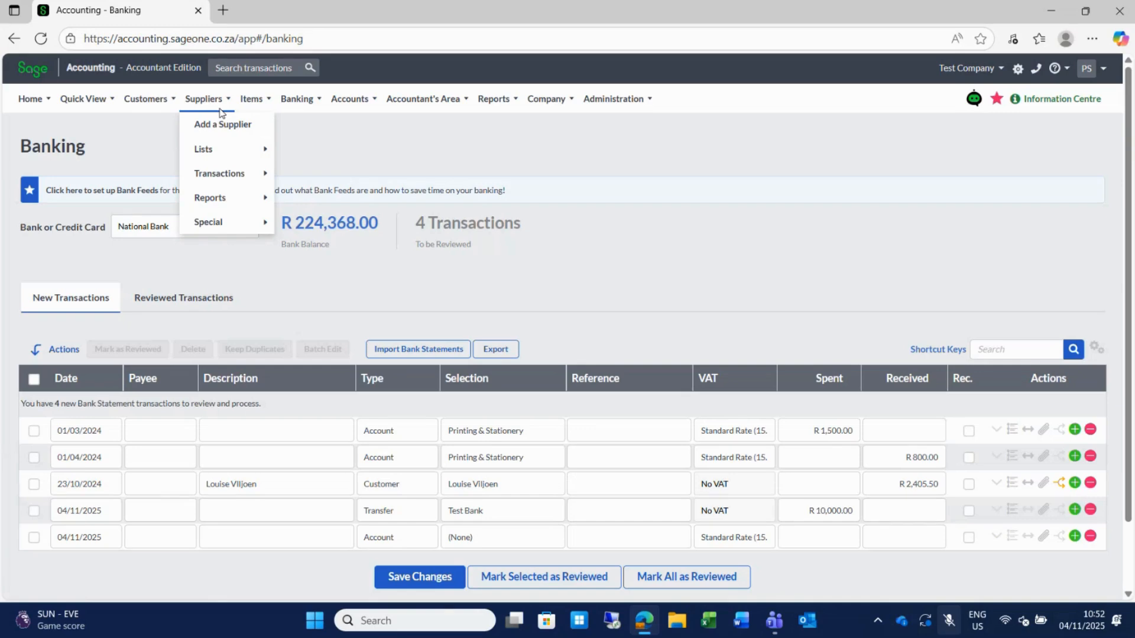
Go to Customers > Reports > Customer Transactions.
mouse_move(149, 105)
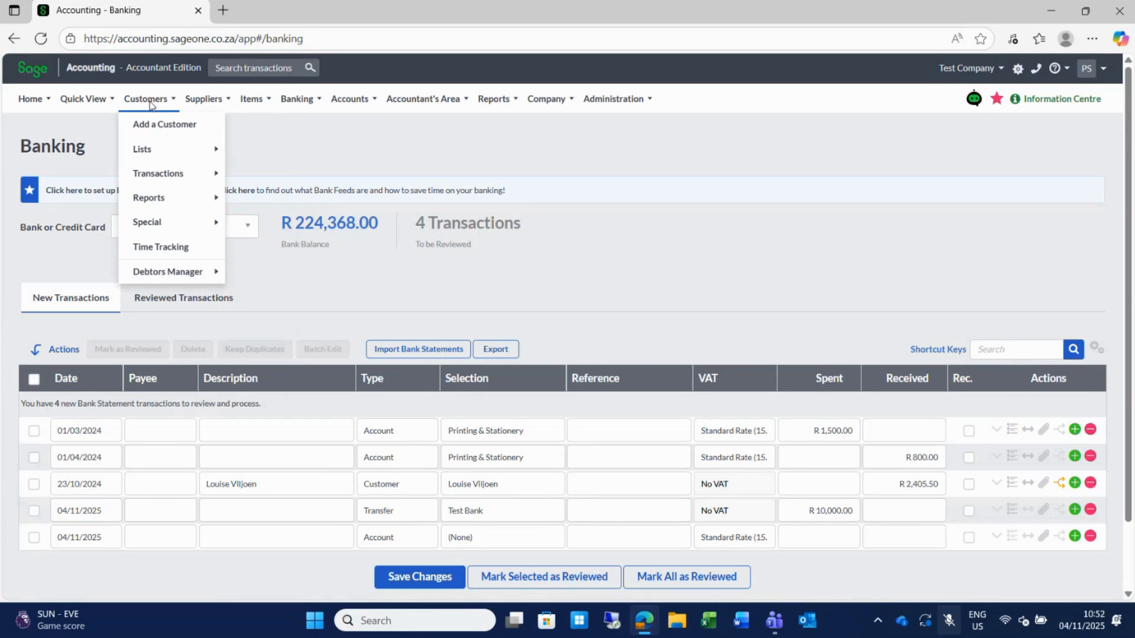
mouse_move(494, 102)
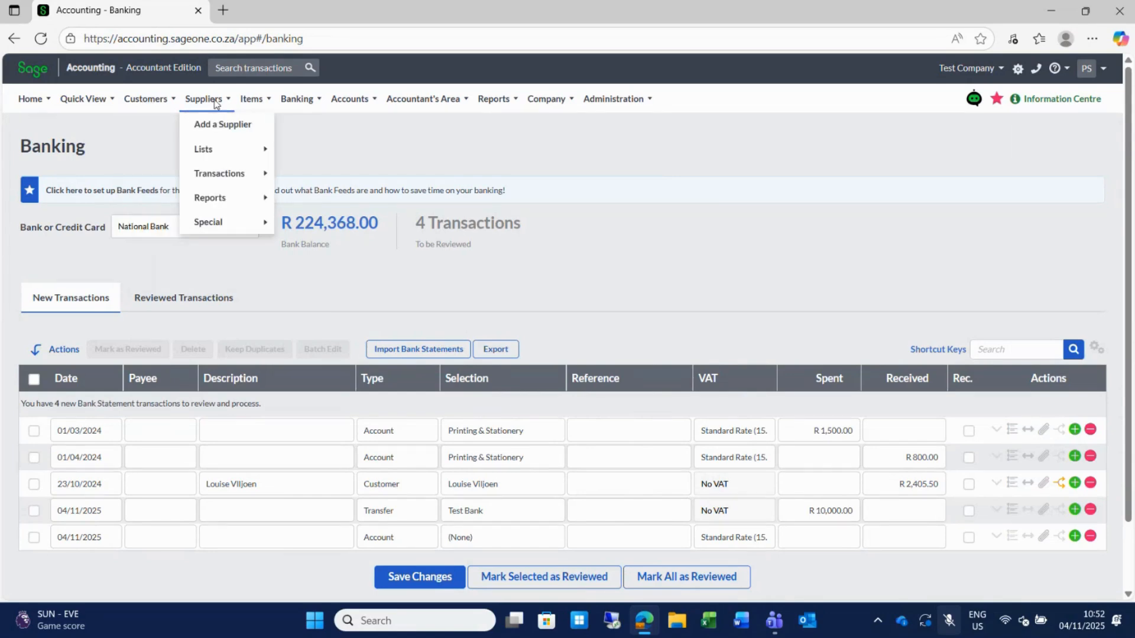
mouse_move(151, 198)
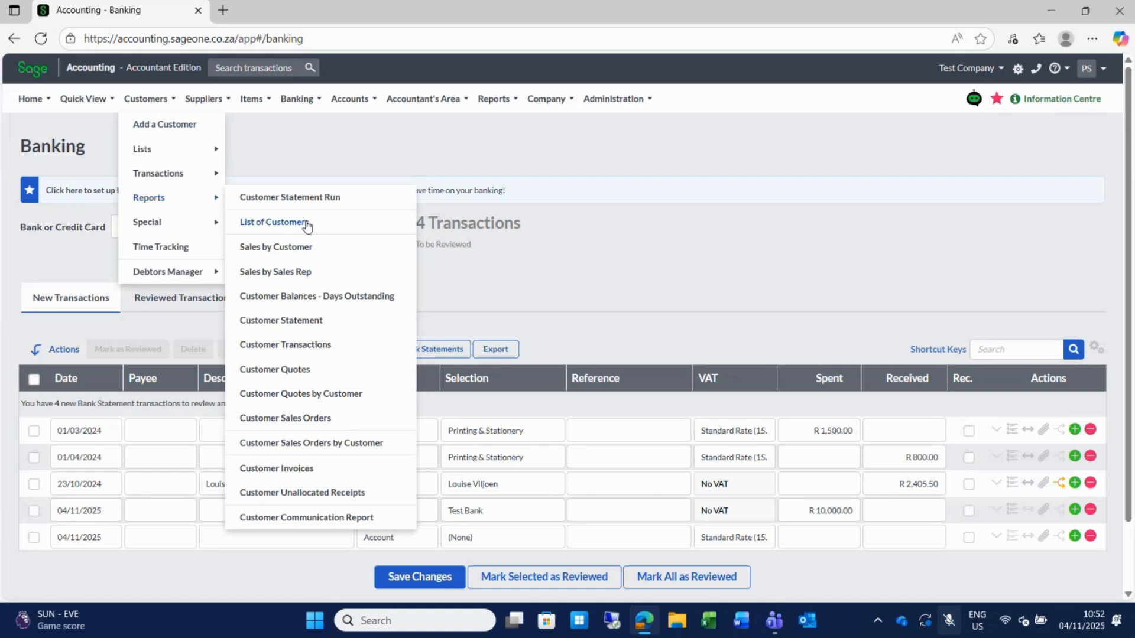
mouse_move(501, 105)
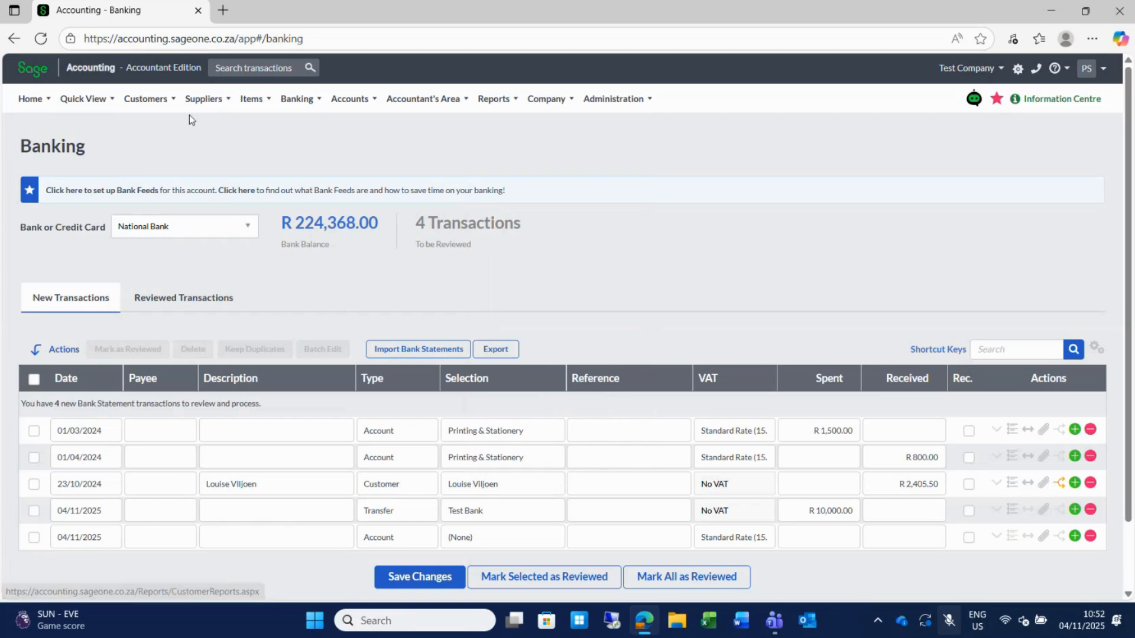
mouse_move(148, 100)
mouse_move(168, 199)
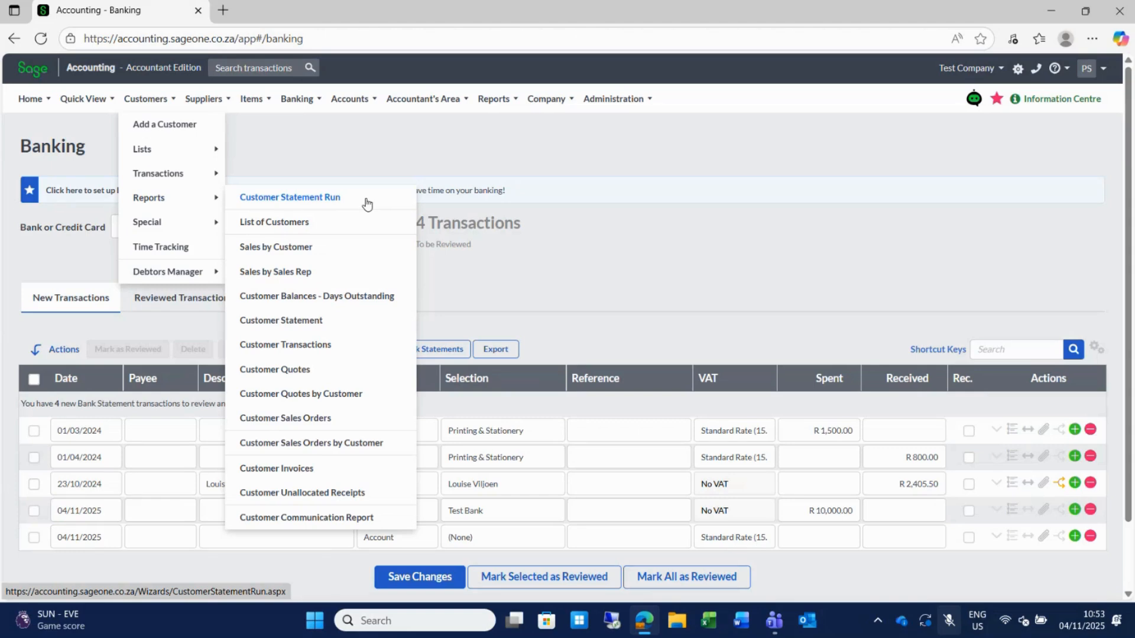
click(299, 350)
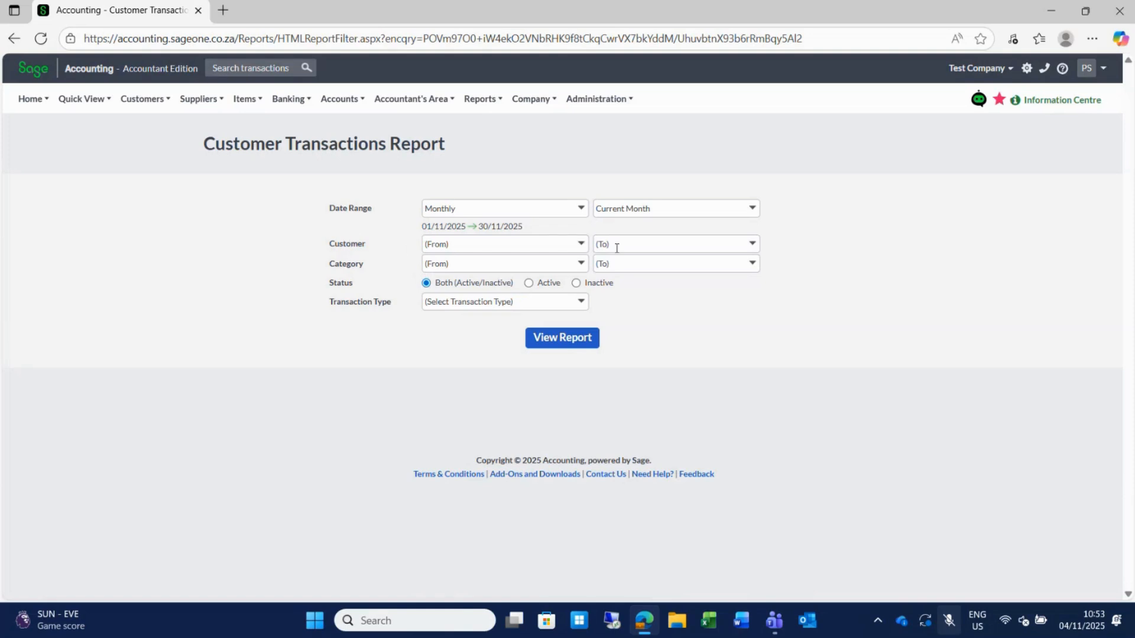
Filter the report to one customer and a Life to Date range, 01/03/2021 to 04/11/2025.
click(579, 245)
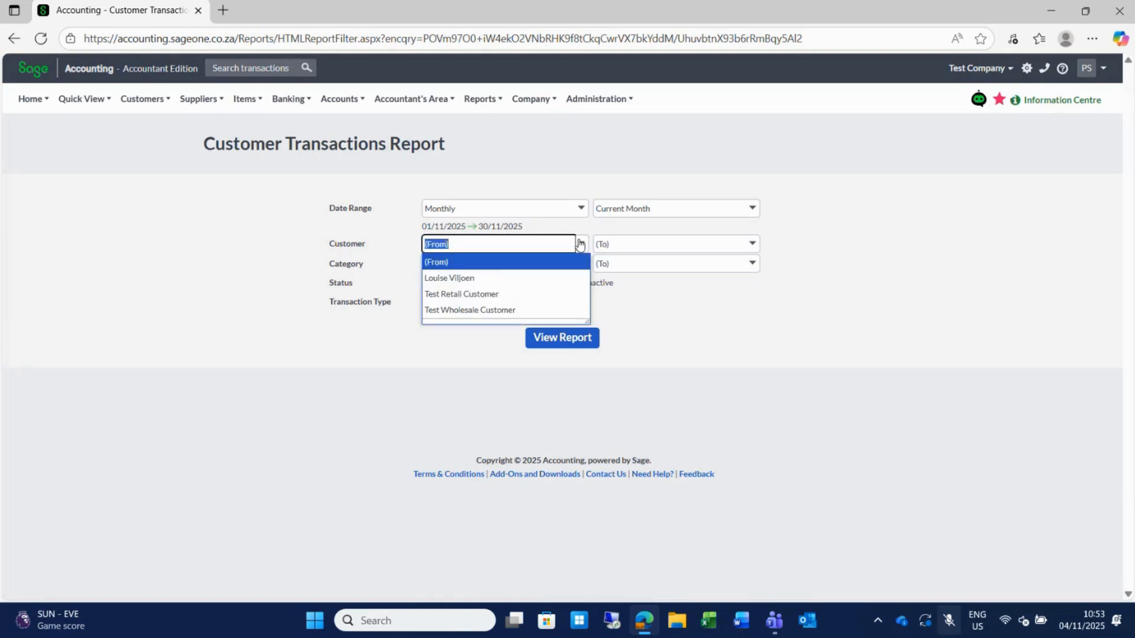
click(461, 276)
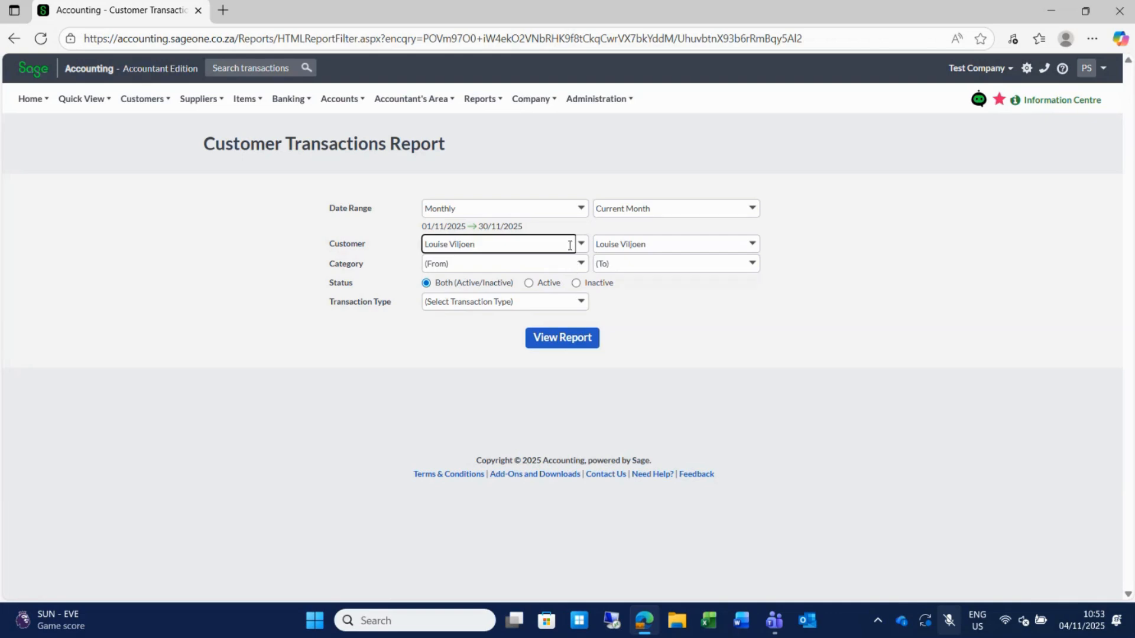
click(582, 210)
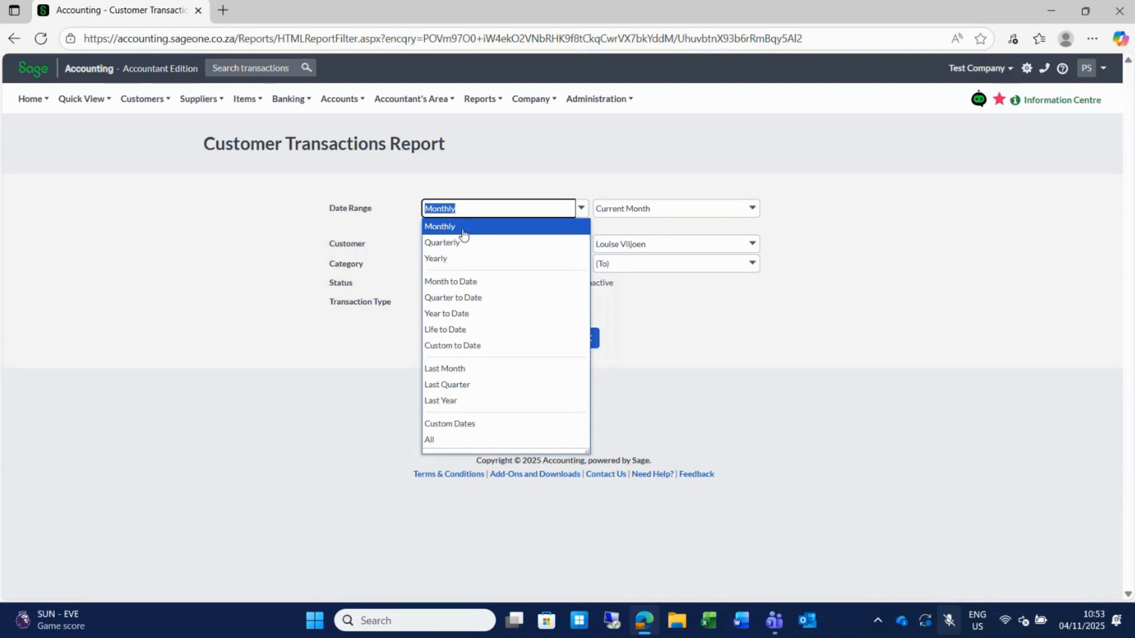
click(752, 213)
click(752, 215)
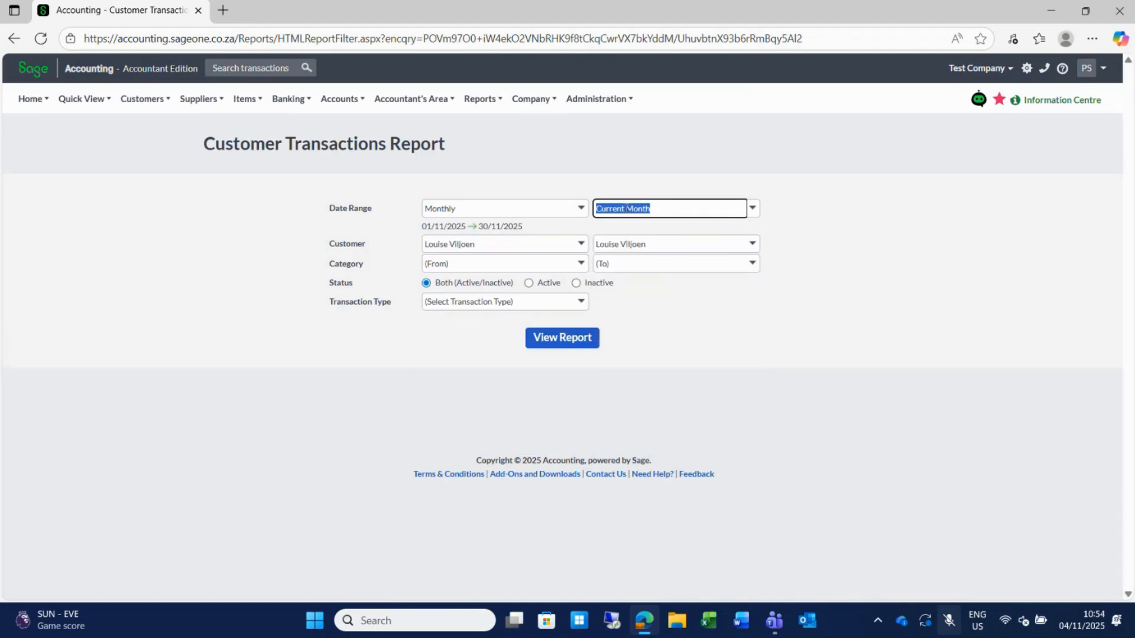
click(581, 211)
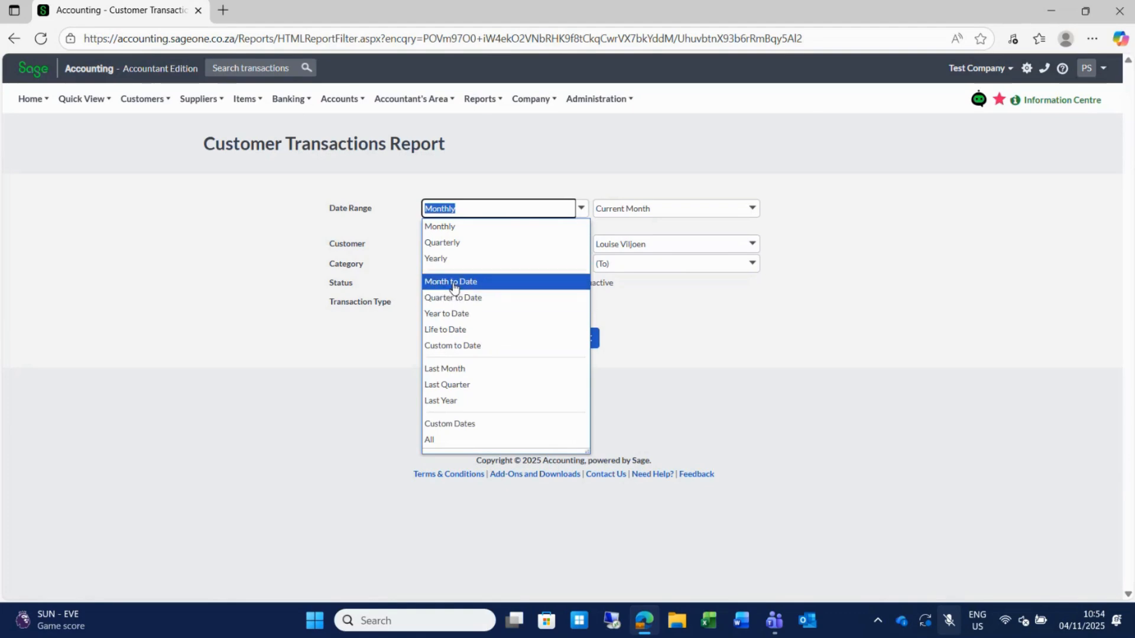
click(463, 425)
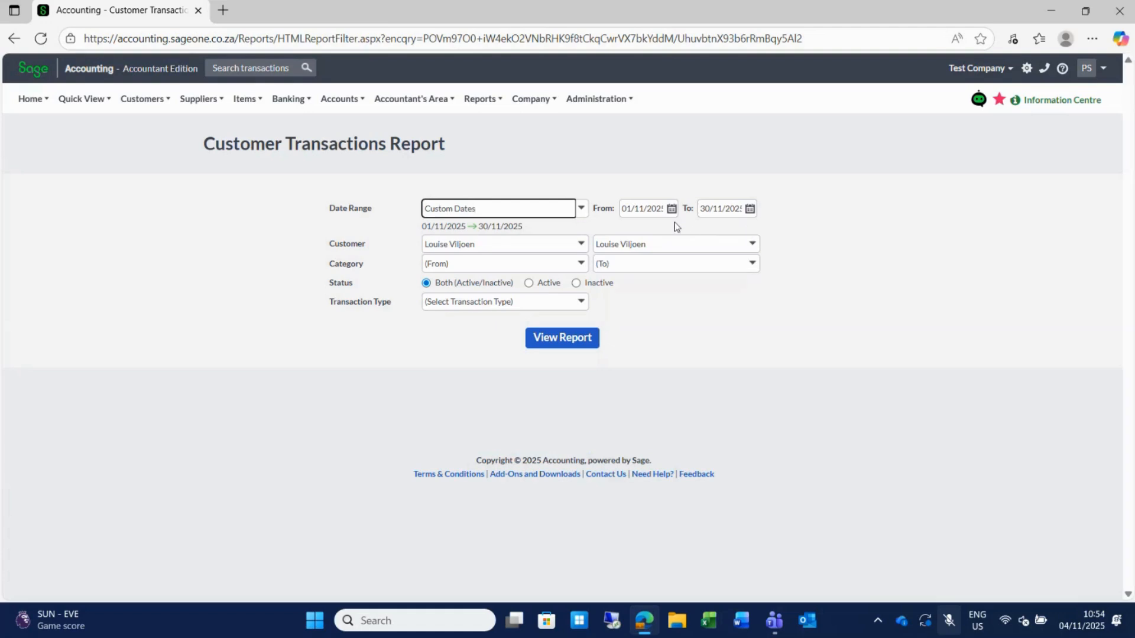
click(580, 210)
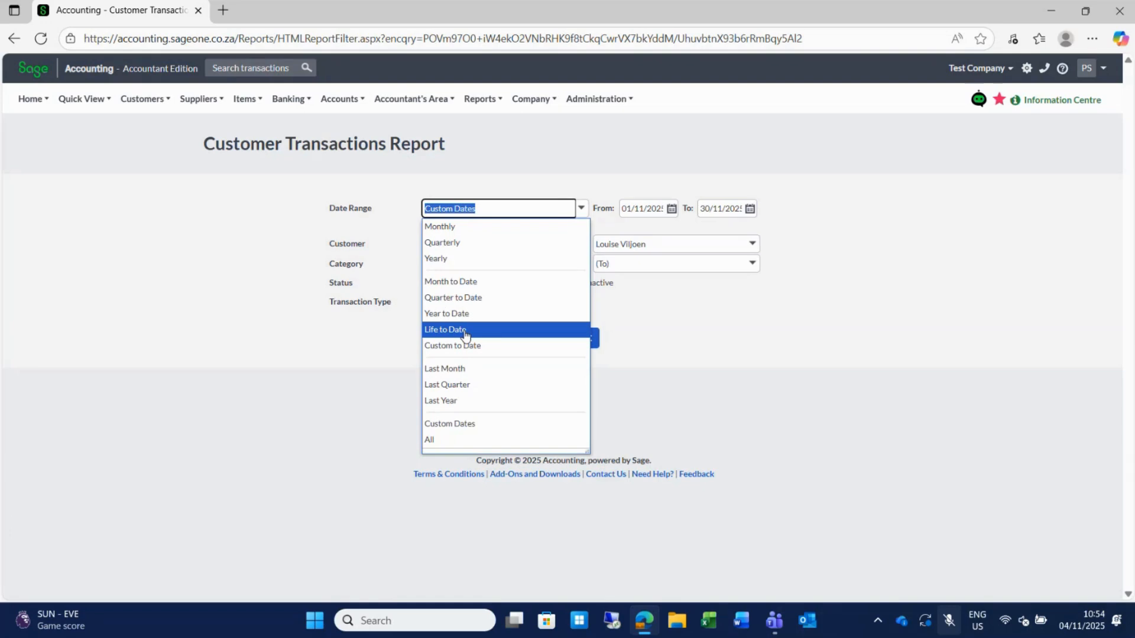
click(465, 333)
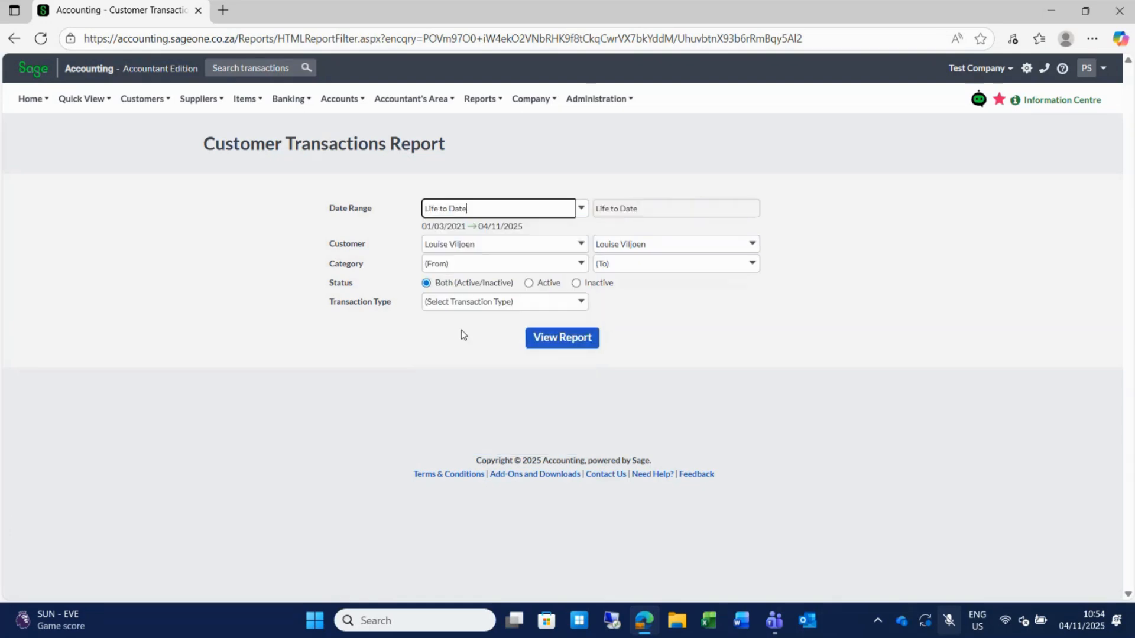
View the Customer Transactions Report, closing balance R 2,300.00.
click(567, 347)
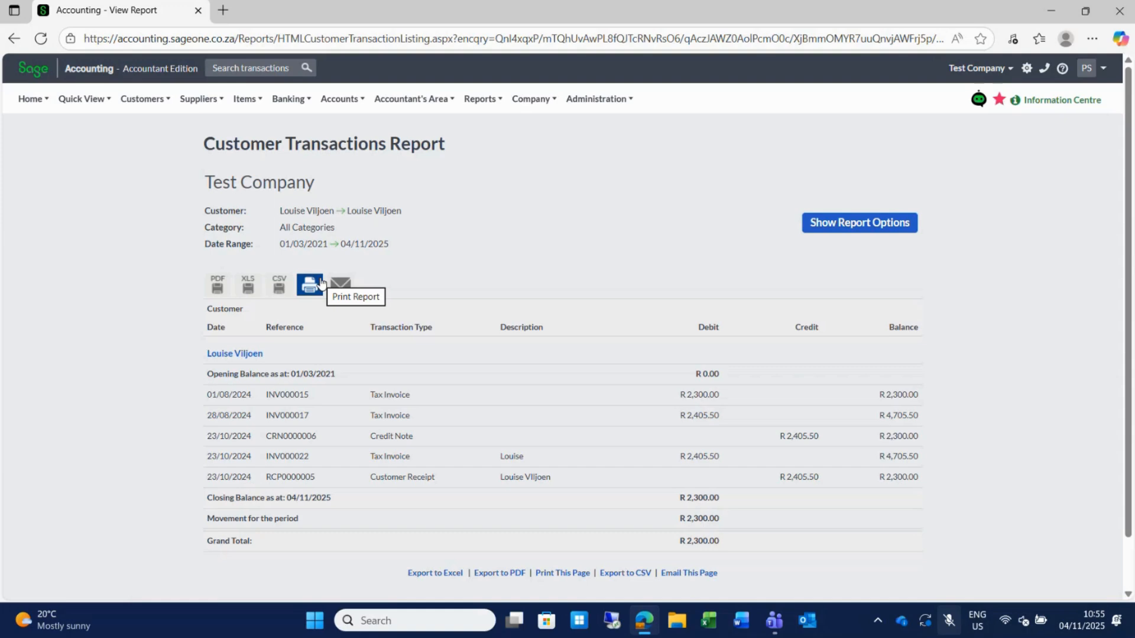
Review the Accountant Edition subscription, yearly plan and recurring payments under Administration > My Account.
mouse_move(597, 99)
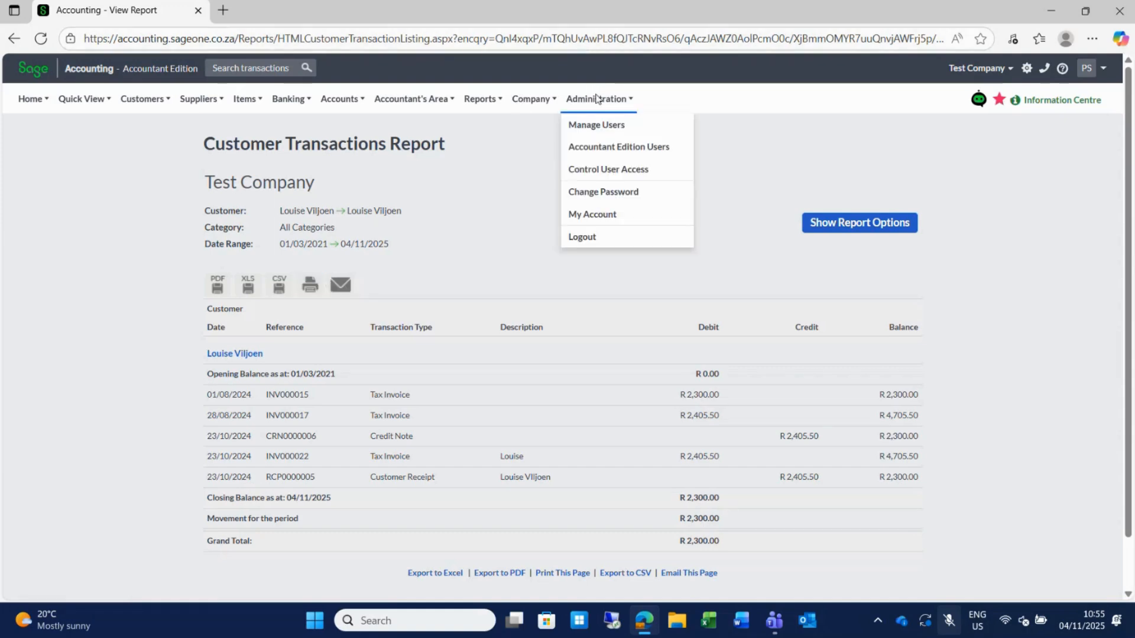
click(610, 218)
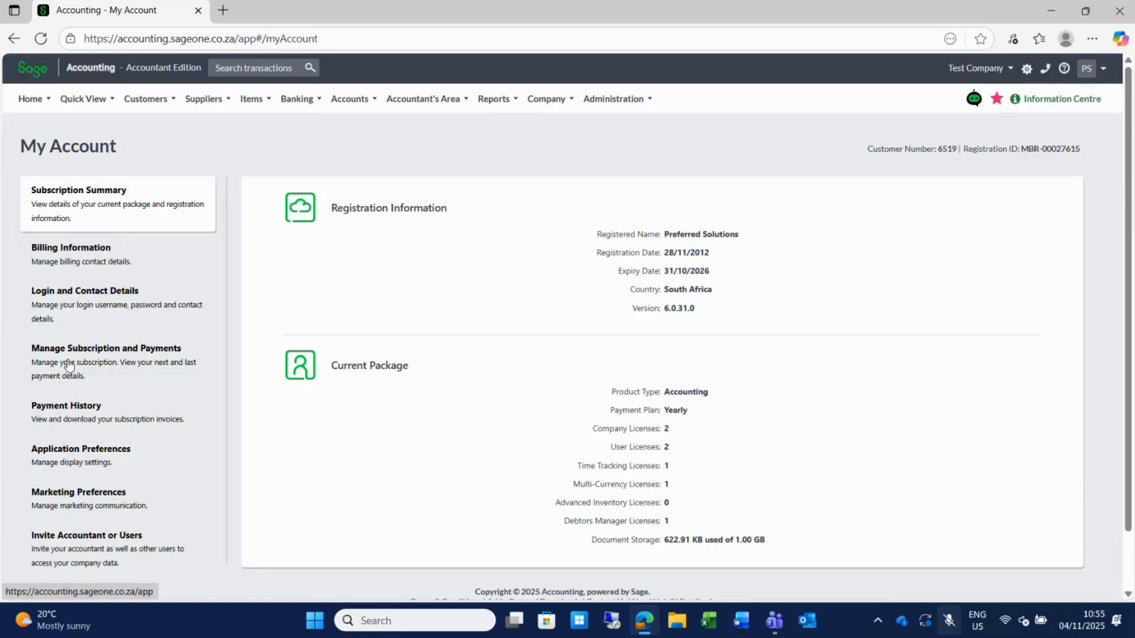
click(69, 365)
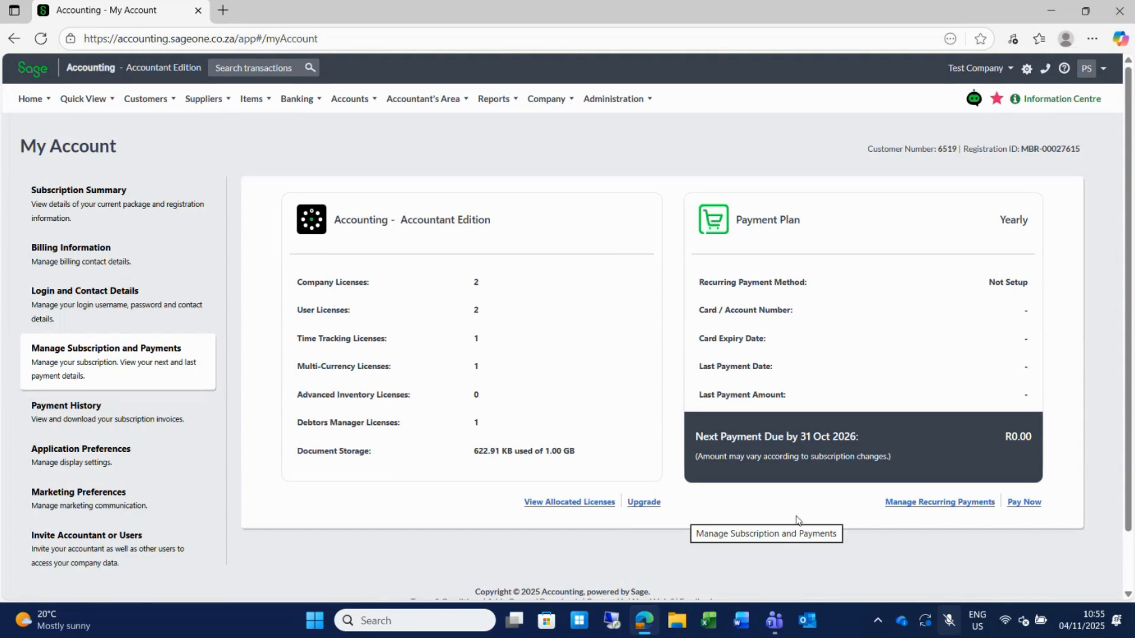
click(936, 504)
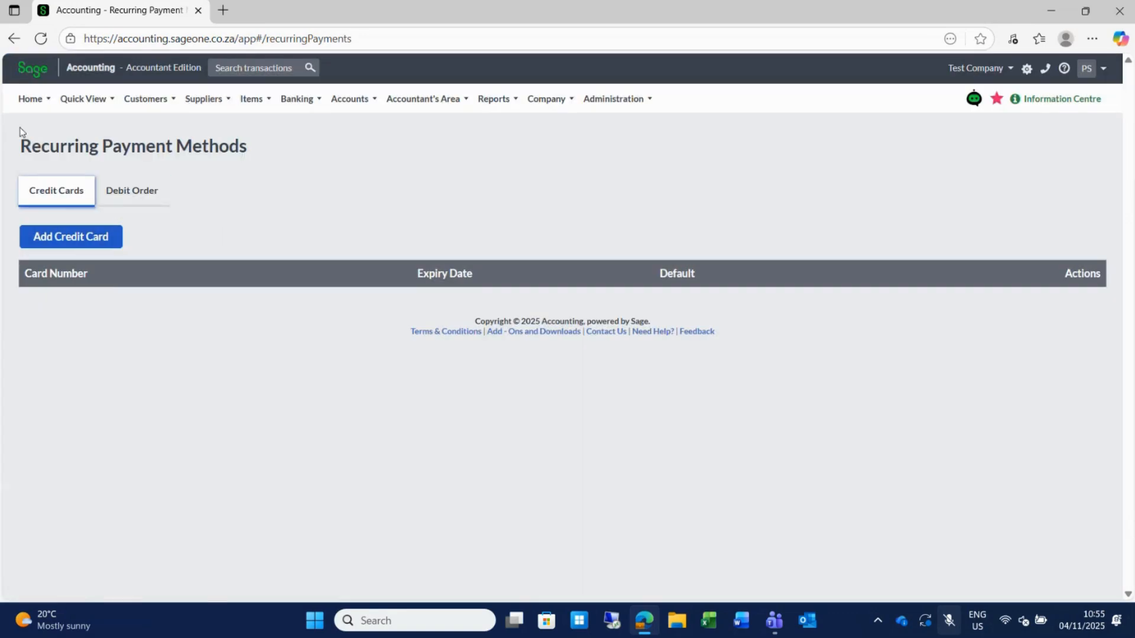
click(9, 41)
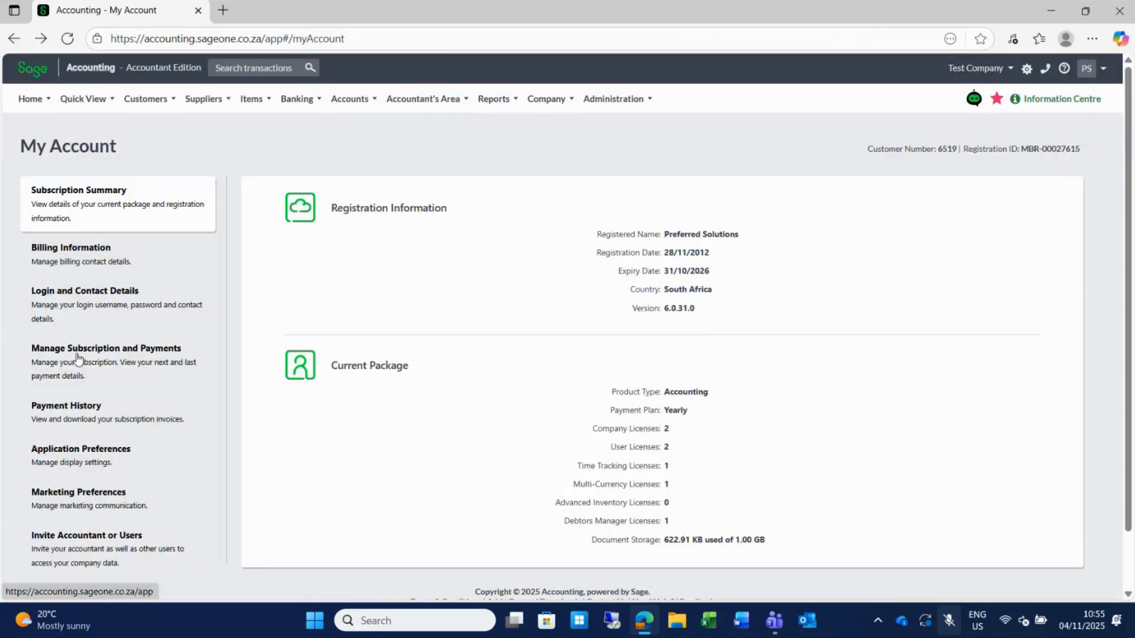
click(65, 361)
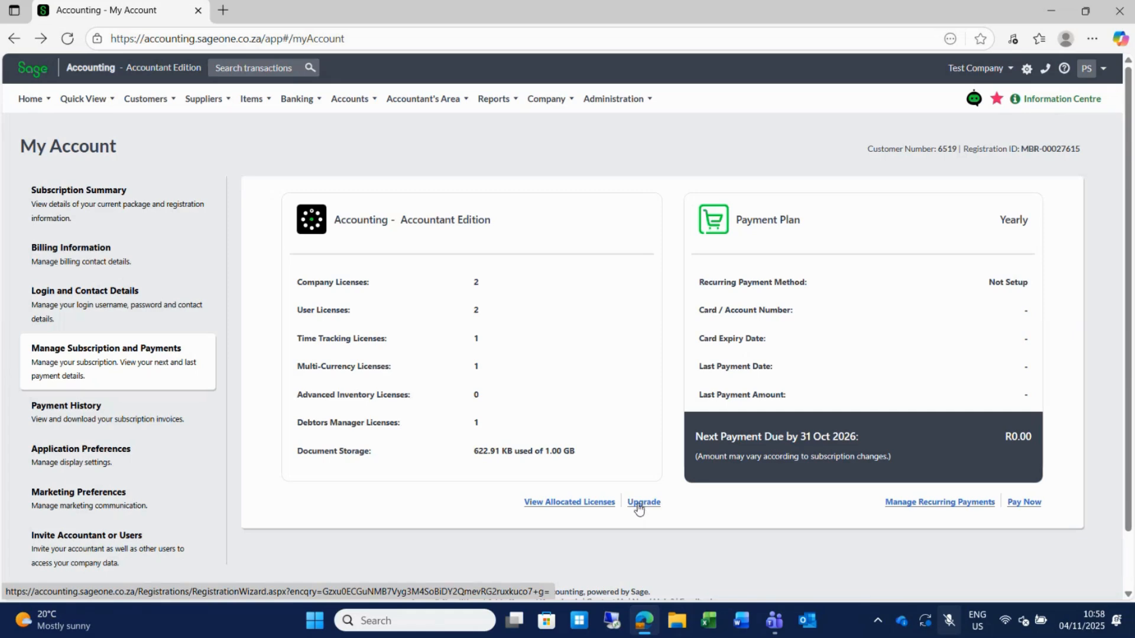
Go back to the Test Company Workspace home page.
click(24, 104)
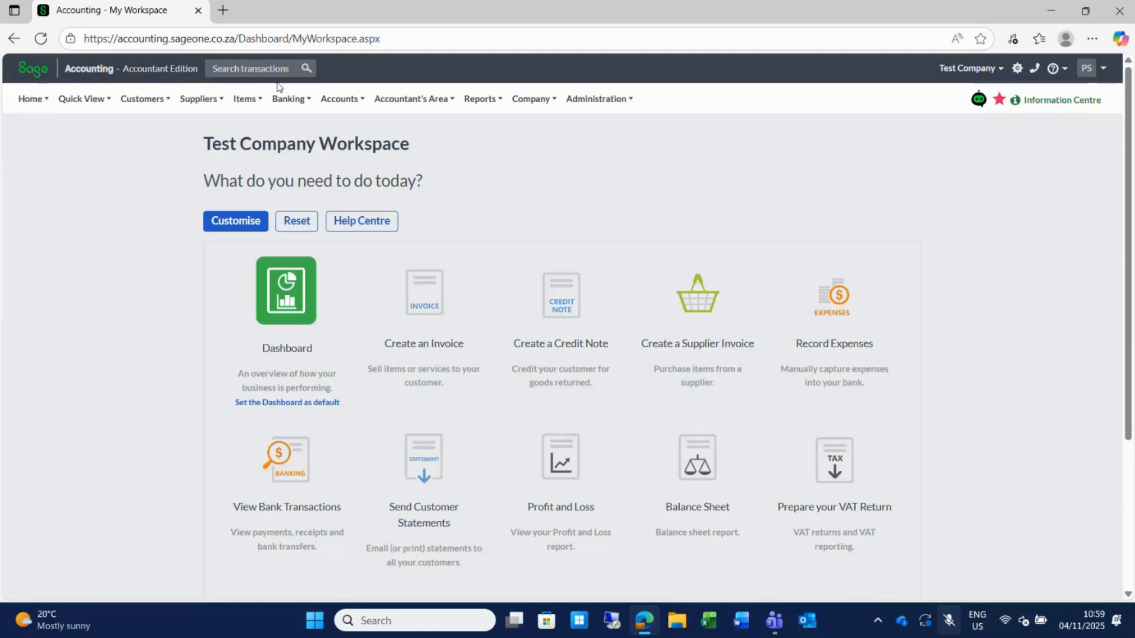
Show the Accounts menu options and the Reports dropdown on the Test Company workspace.
click(332, 101)
mouse_move(478, 106)
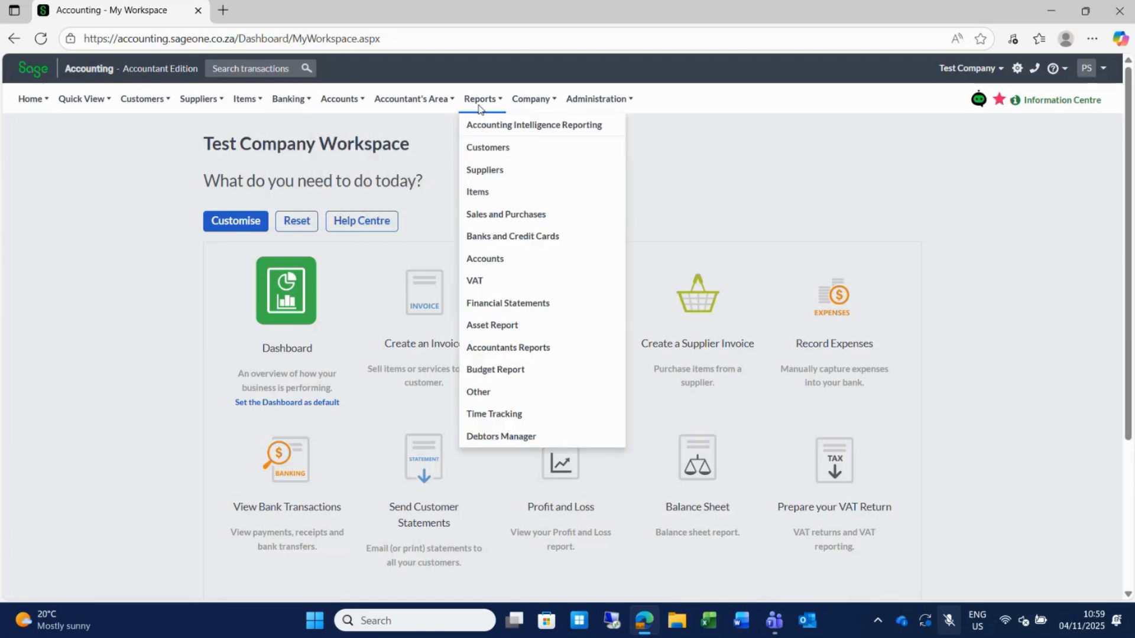
Open the Trial Balance report options under Financial Statement Reports.
click(518, 305)
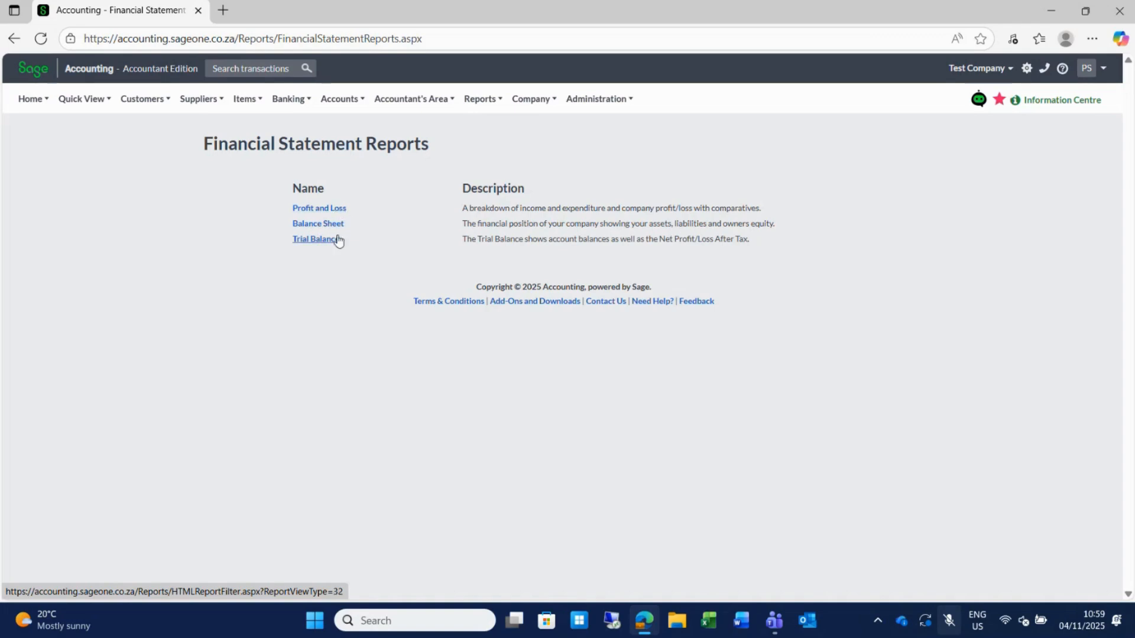
click(318, 243)
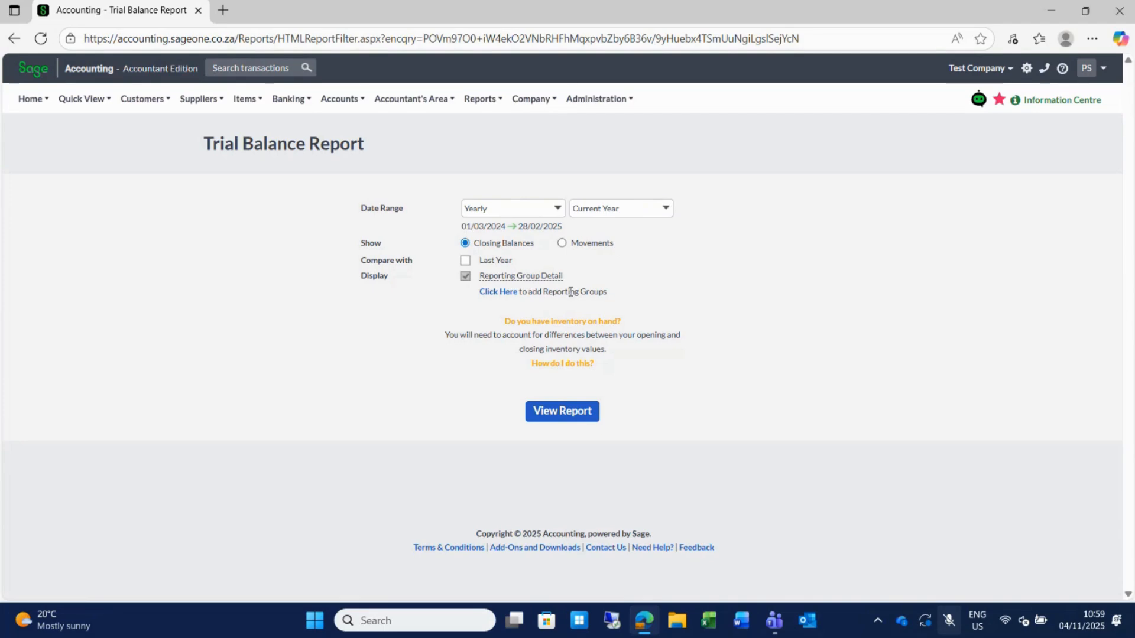
Generate the 01/03/2024–28/02/2025 trial balance compared with last year and scroll through to the totals.
click(465, 262)
click(569, 422)
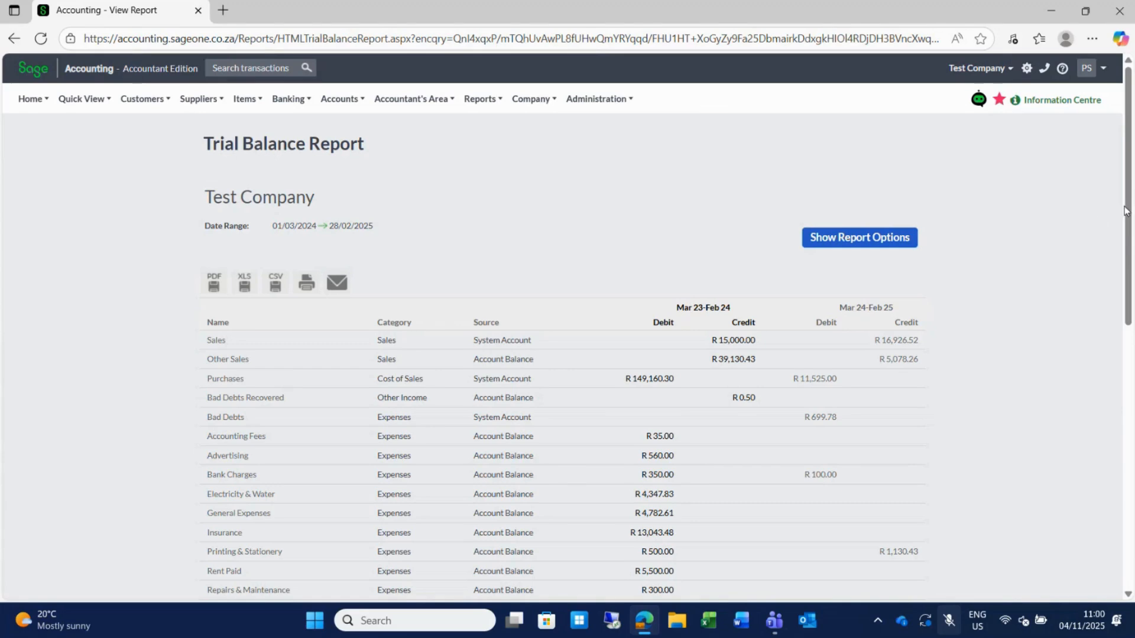
drag(1129, 210, 1129, 288)
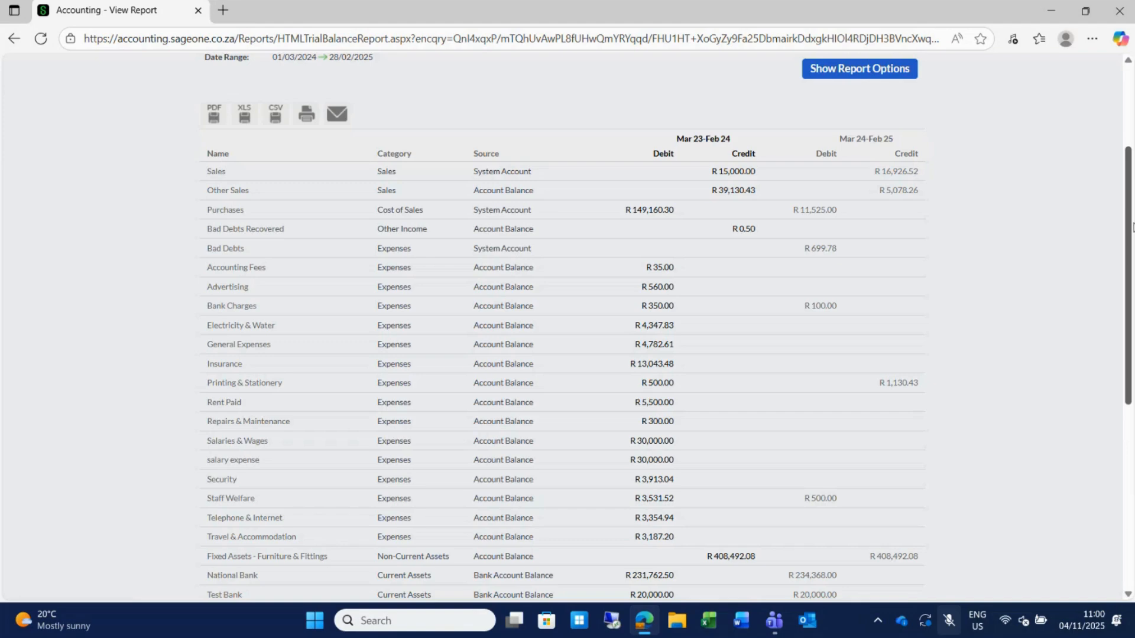
drag(1133, 228, 1132, 434)
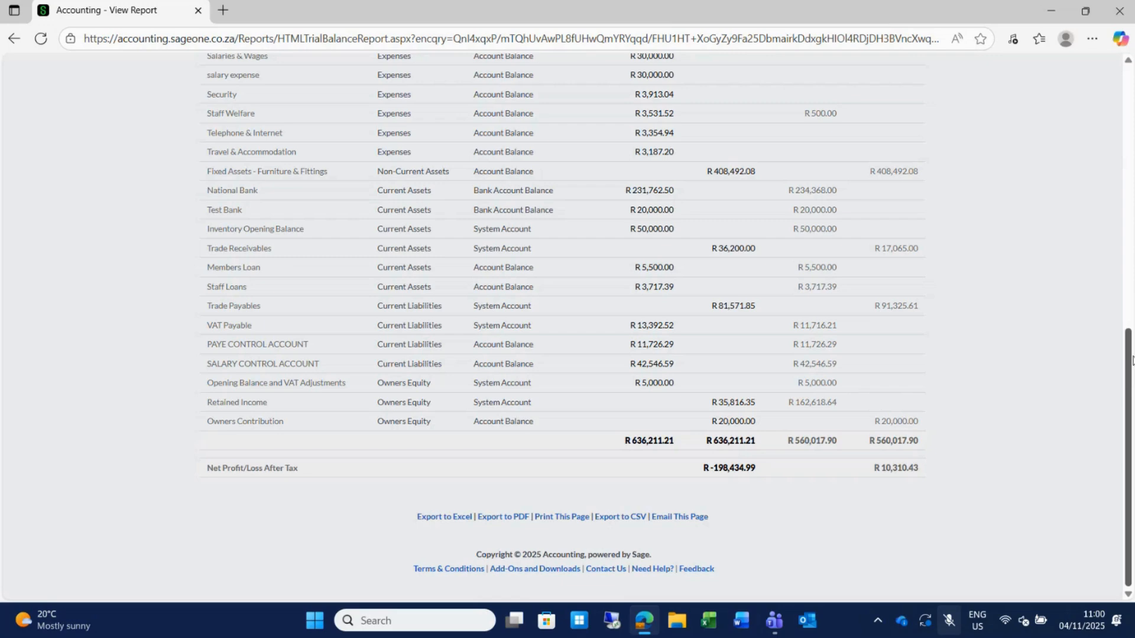
drag(1131, 359, 1131, 89)
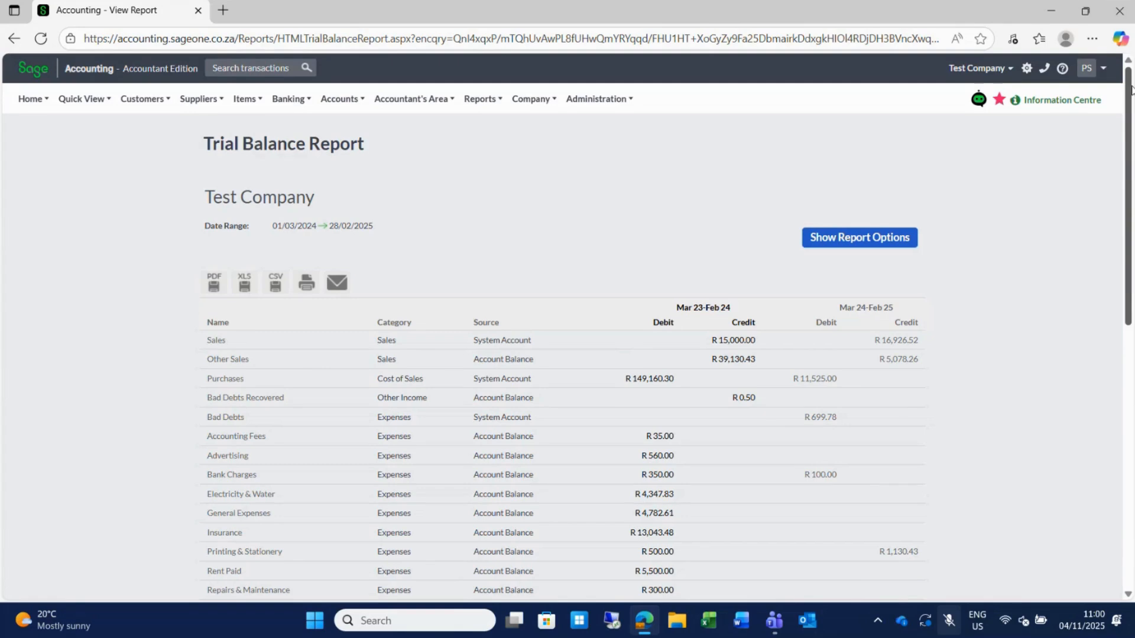
click(607, 96)
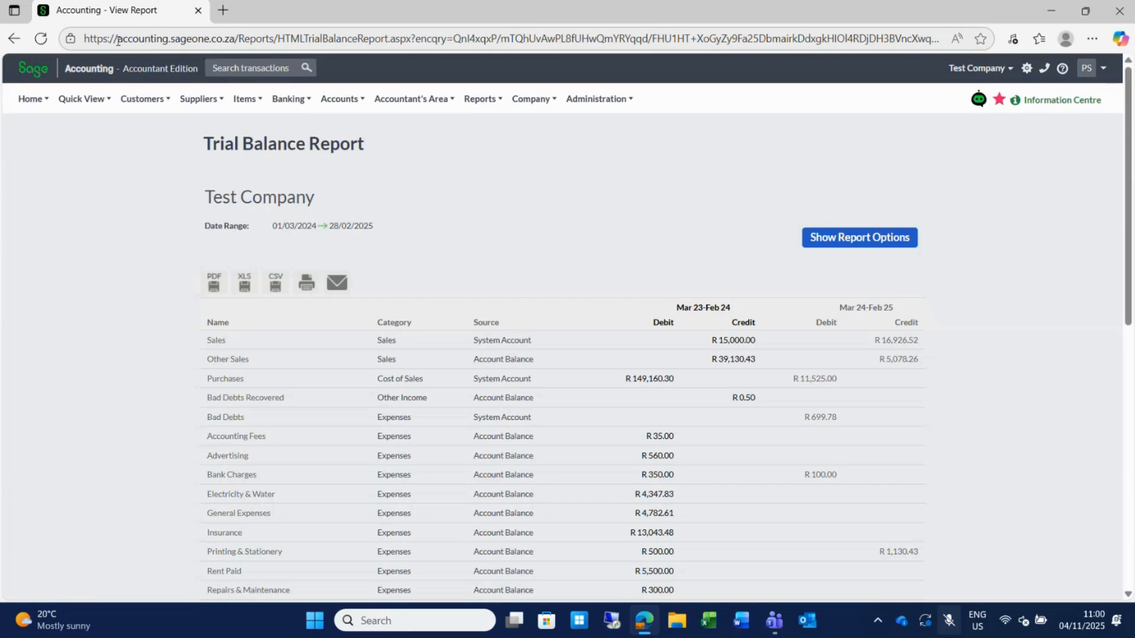
Leave the report, reopen Edge at the Sage Accounting sign-in page via the SBCA bookmark, and open the Demo Company.
click(12, 41)
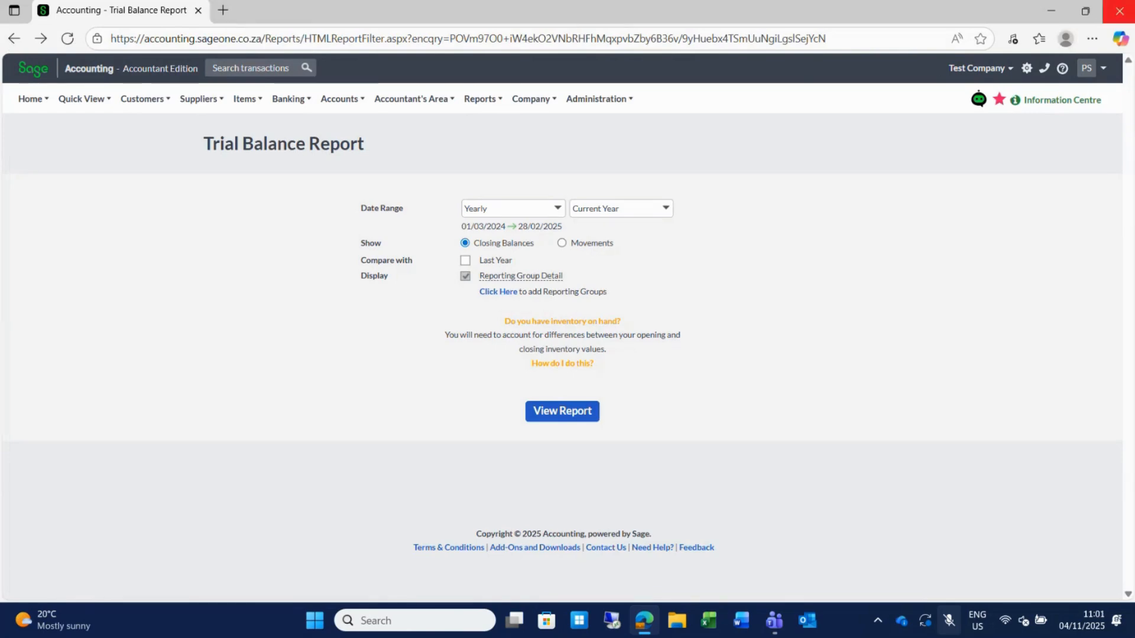
click(1121, 13)
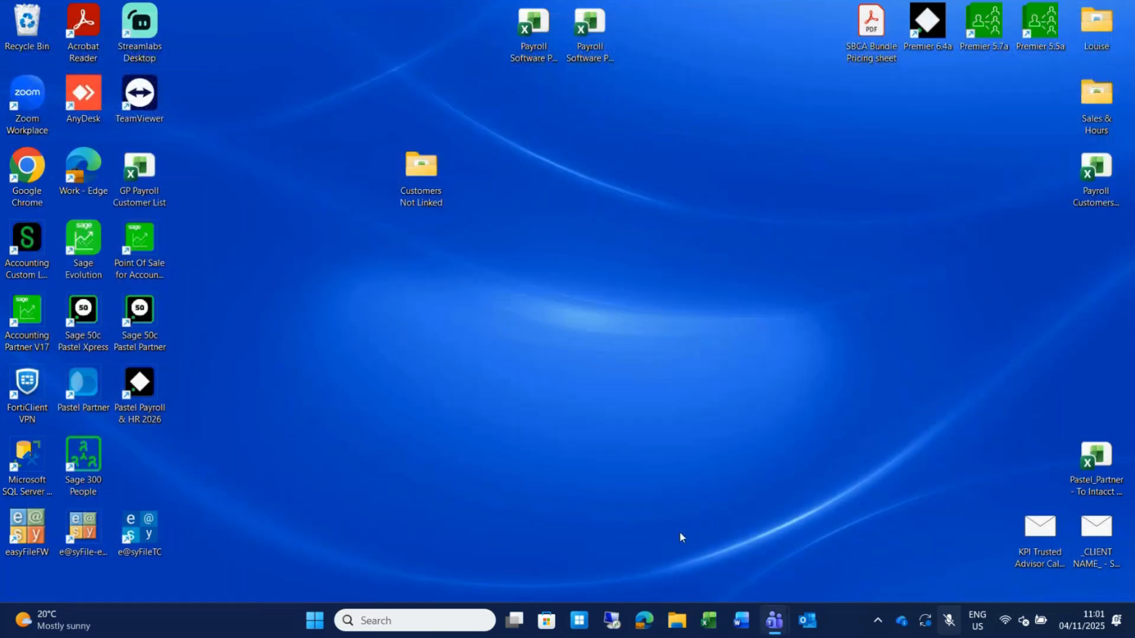
click(645, 620)
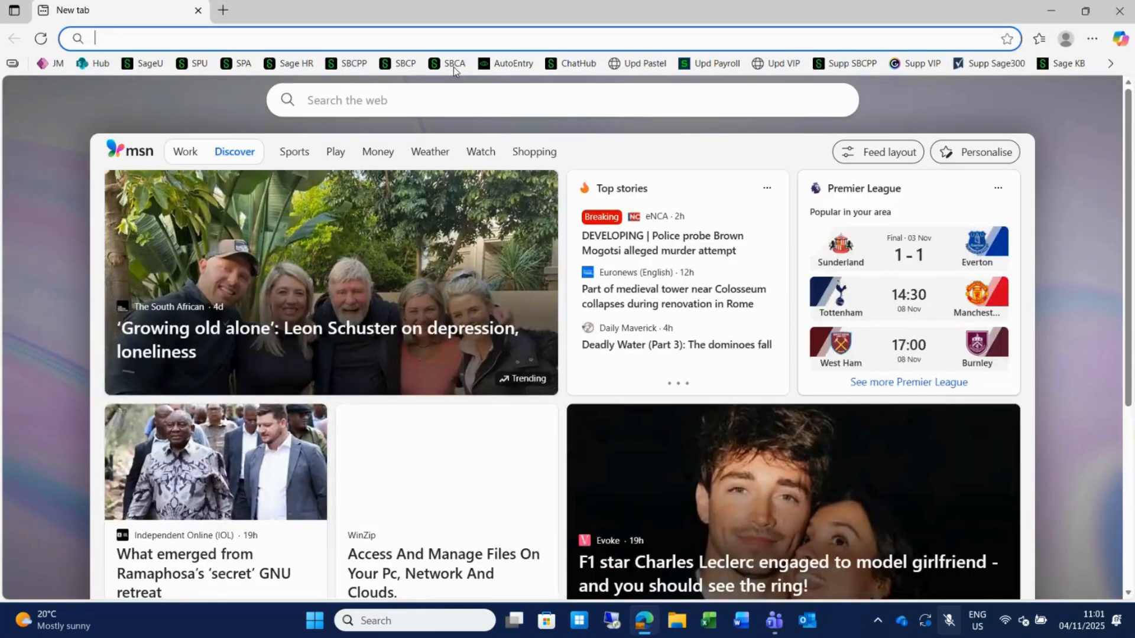
click(453, 64)
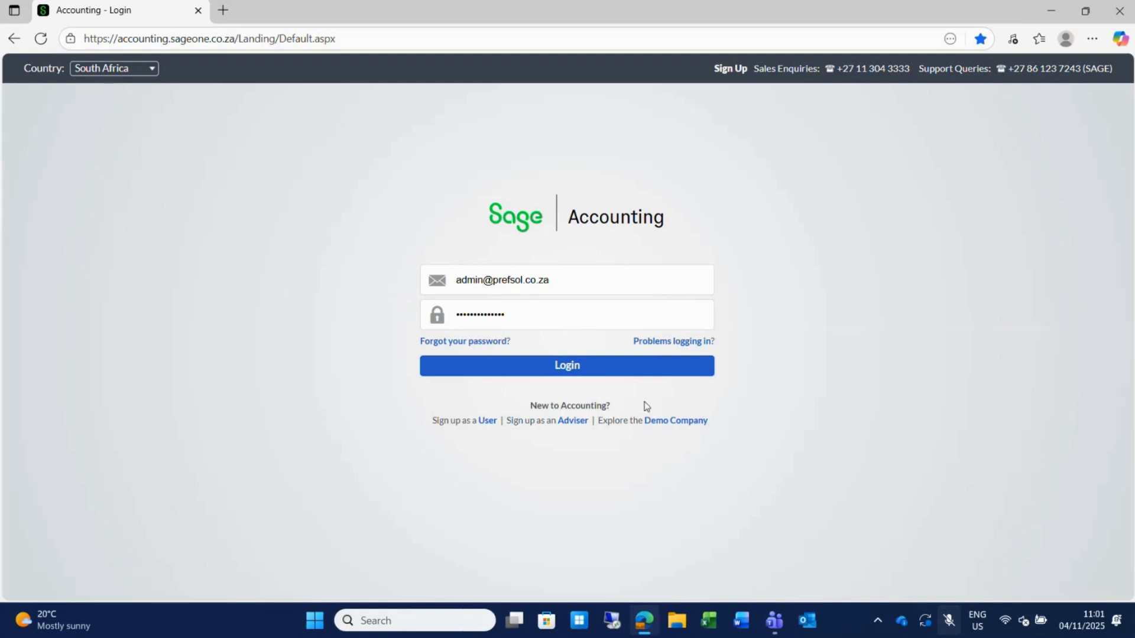
click(701, 427)
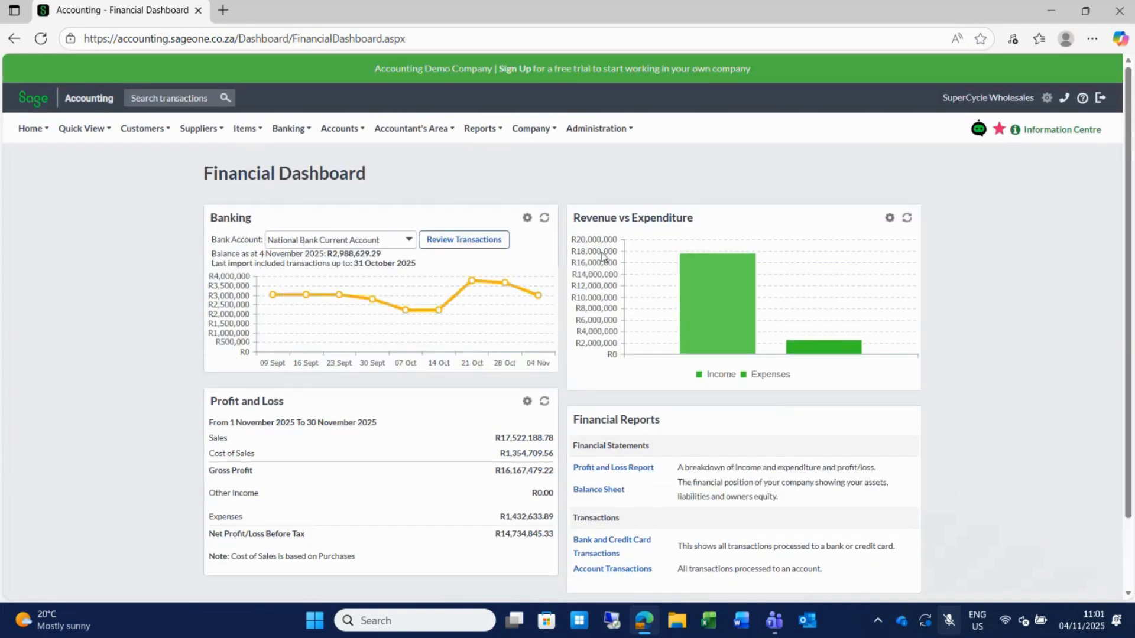
List the Demo Company's Customer Tax Invoices, headed by unpaid INV0000360 for R 103,500.00.
click(142, 128)
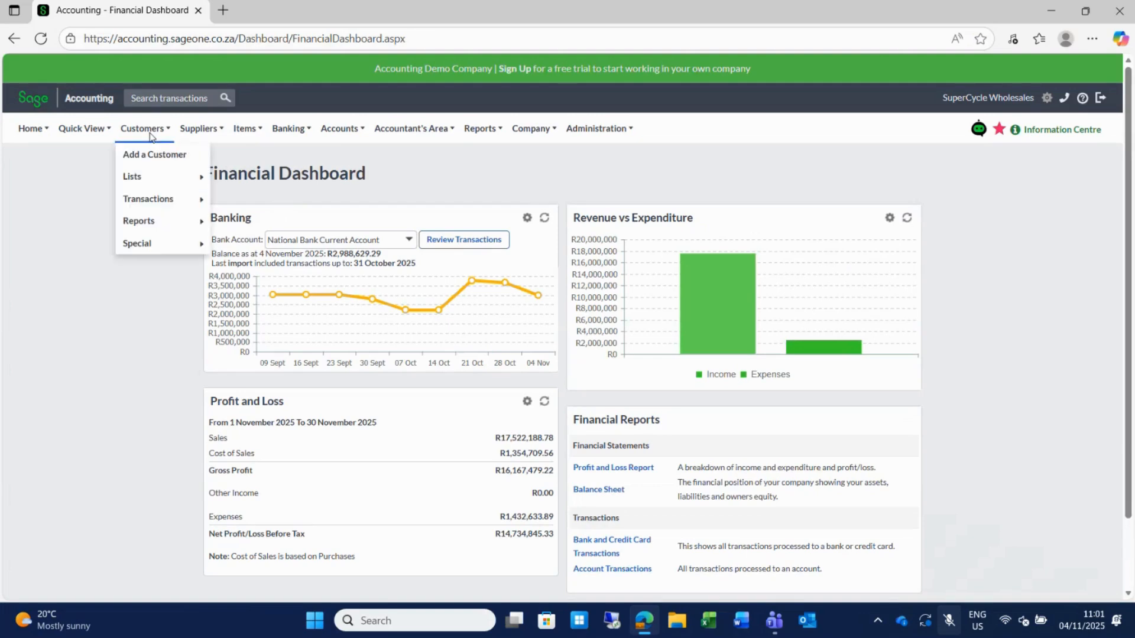
mouse_move(183, 203)
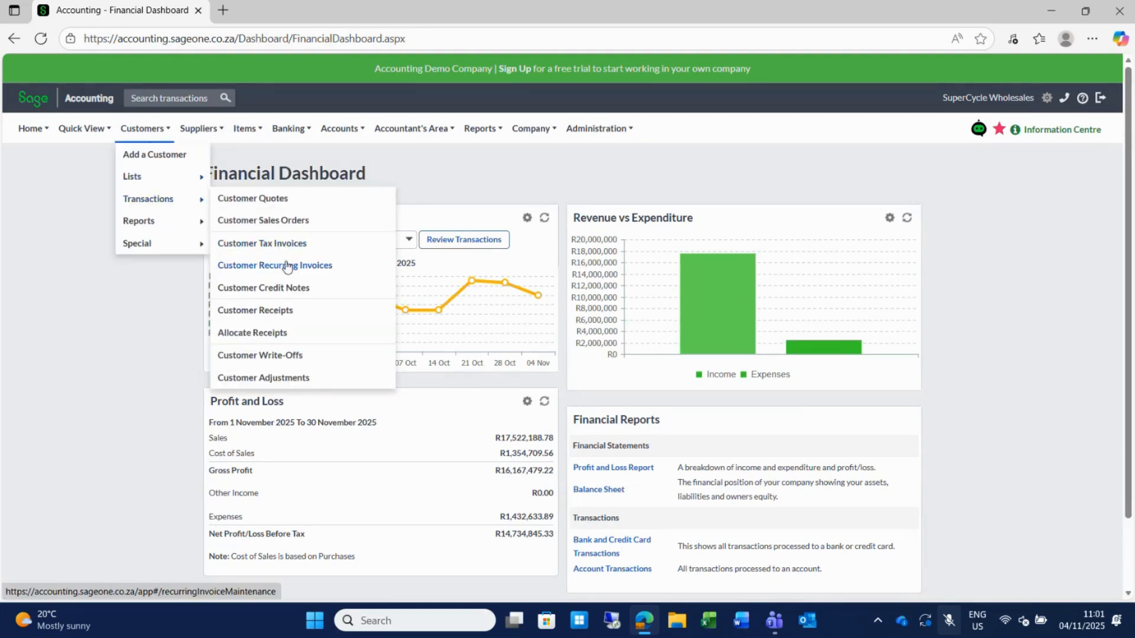
click(275, 246)
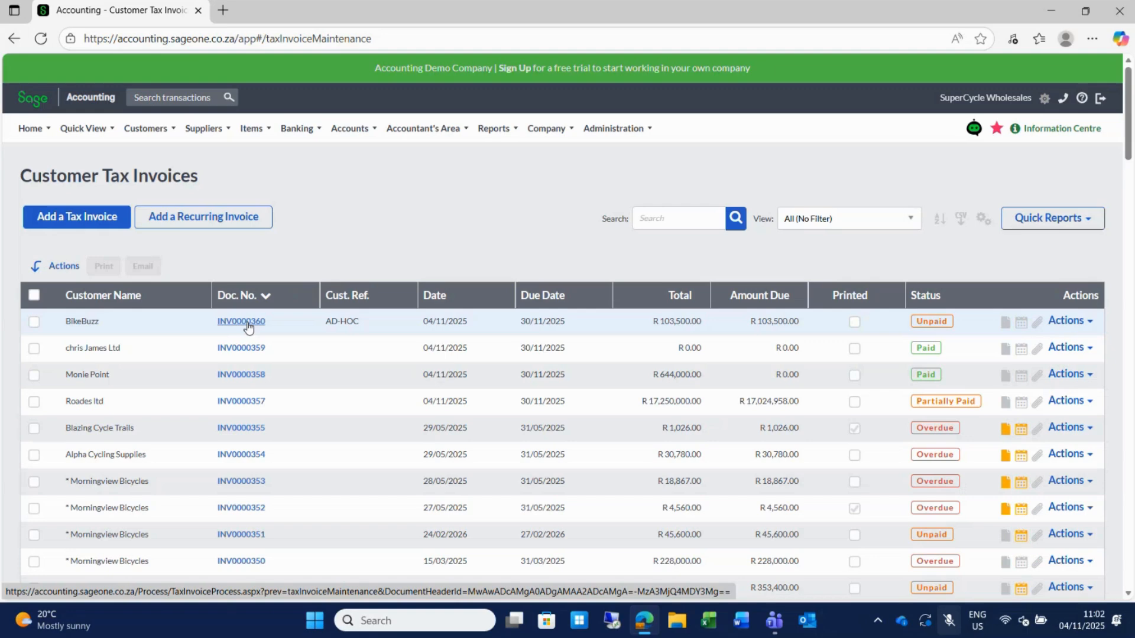
mouse_move(369, 131)
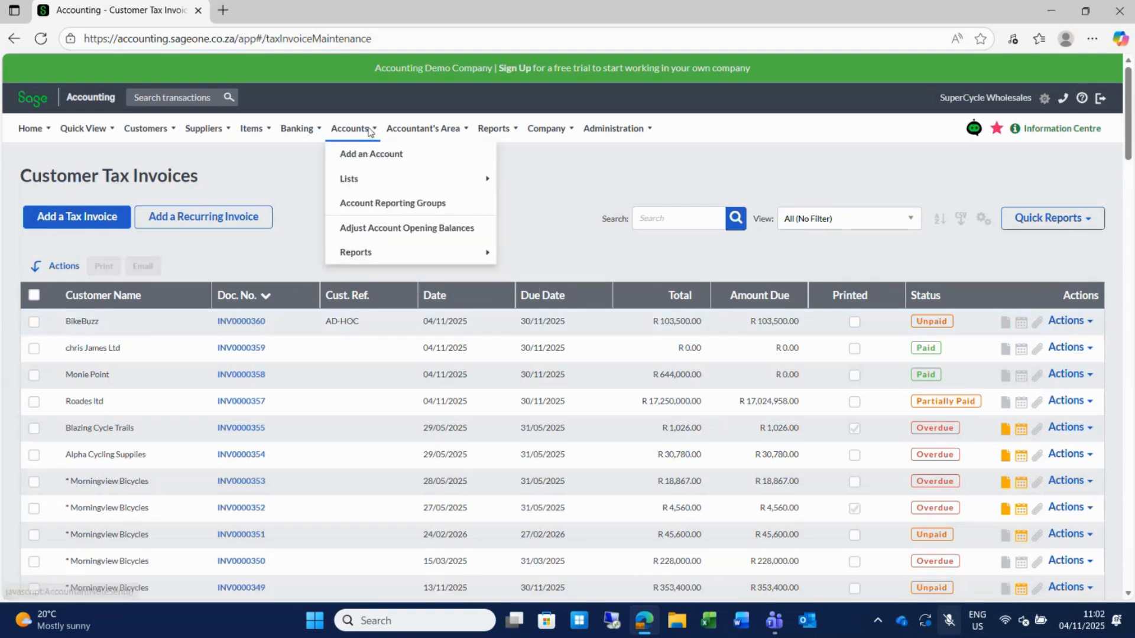
mouse_move(416, 130)
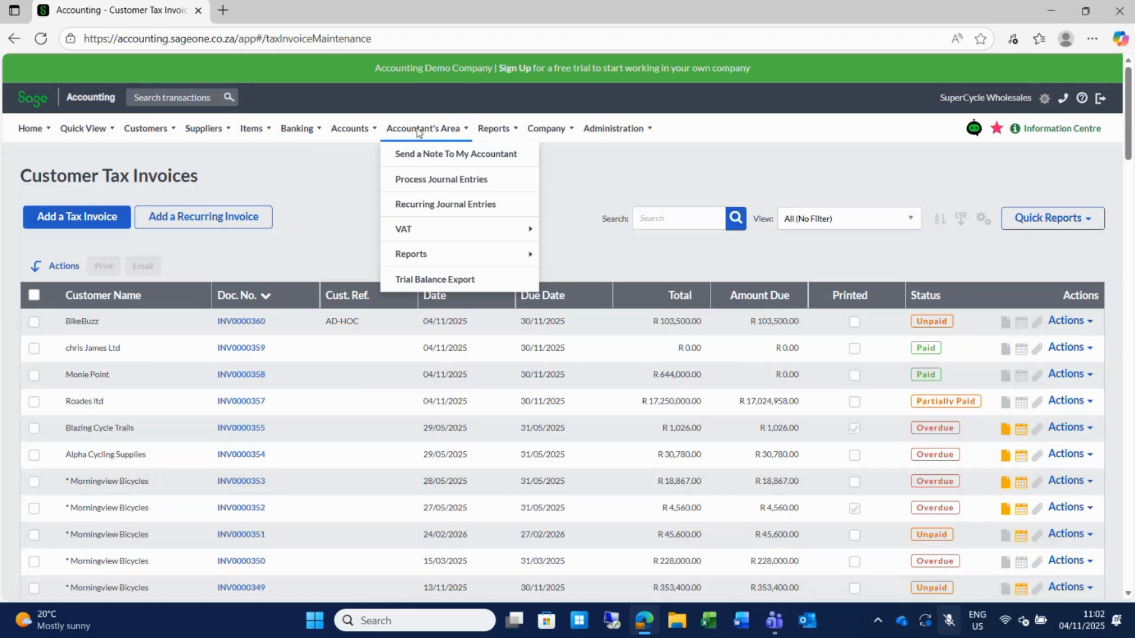
View Process Journal Entries, then open VAT Returns and Reports from the Accountant's Area.
click(444, 186)
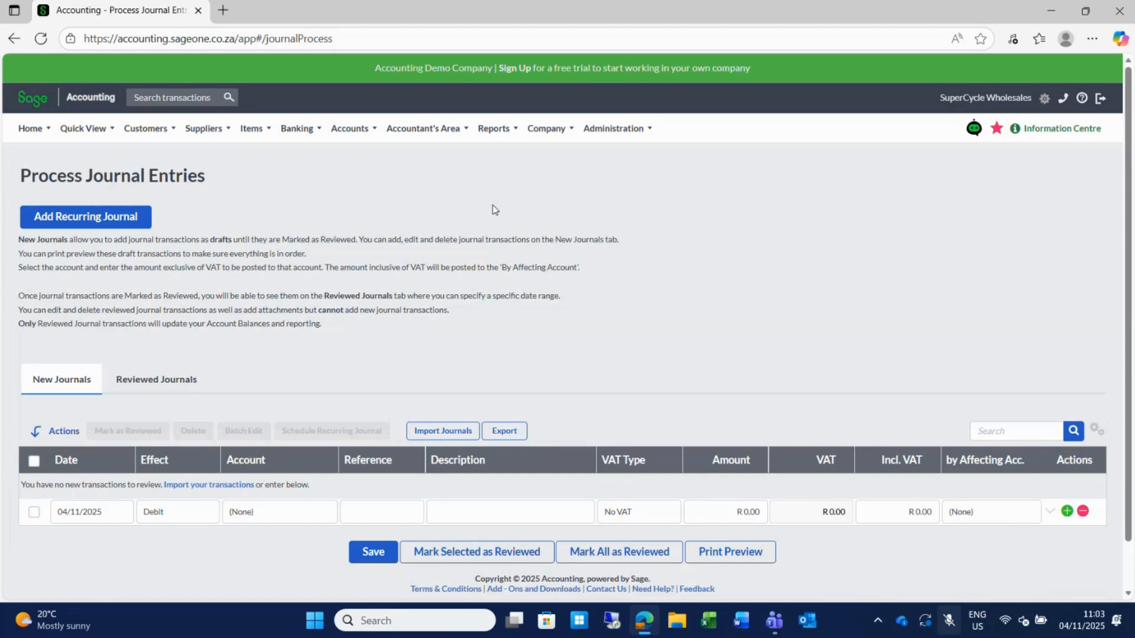
mouse_move(422, 140)
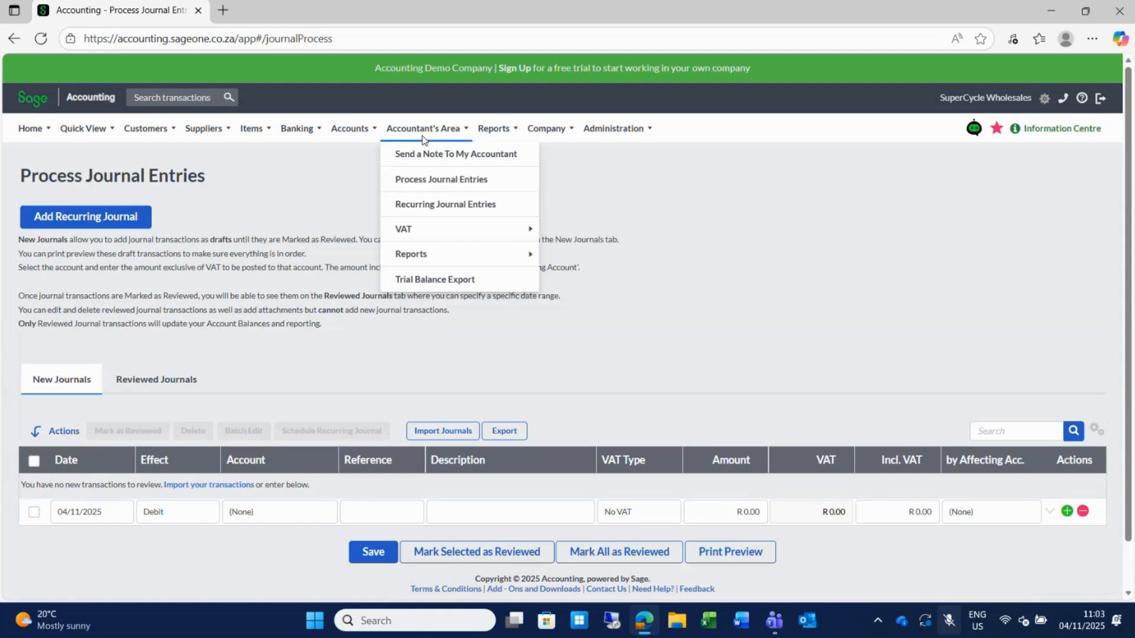
mouse_move(428, 231)
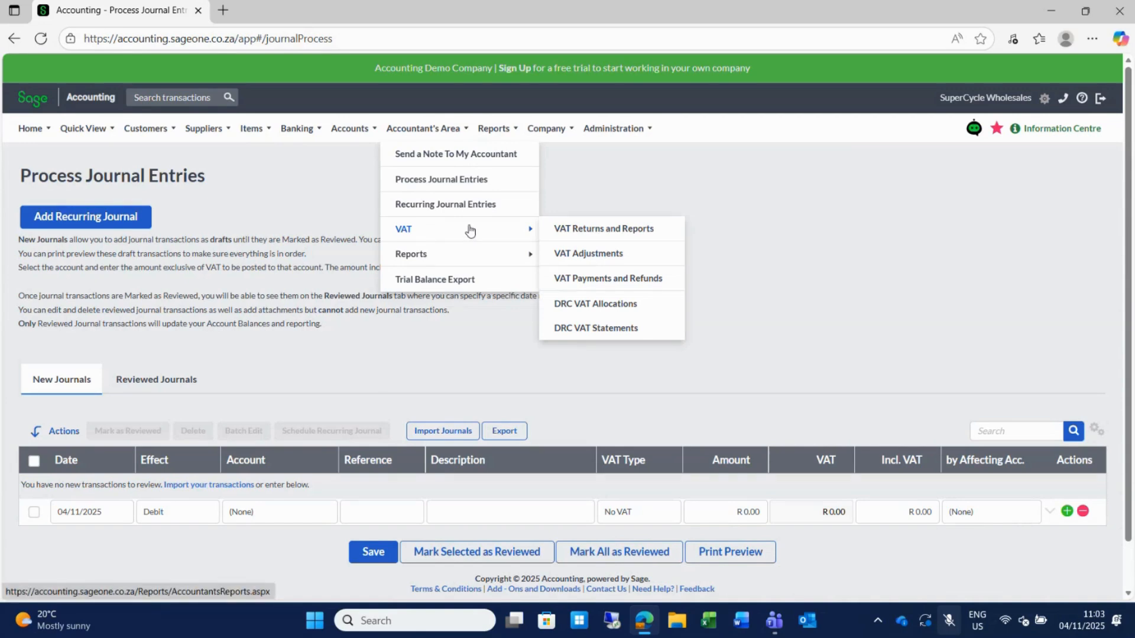
click(598, 230)
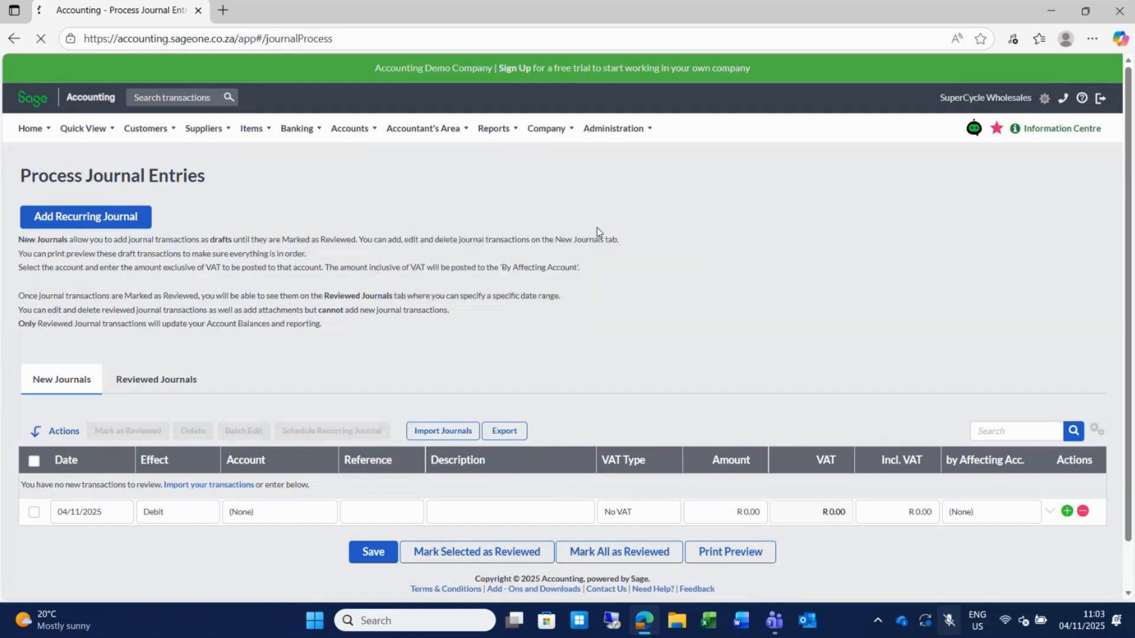